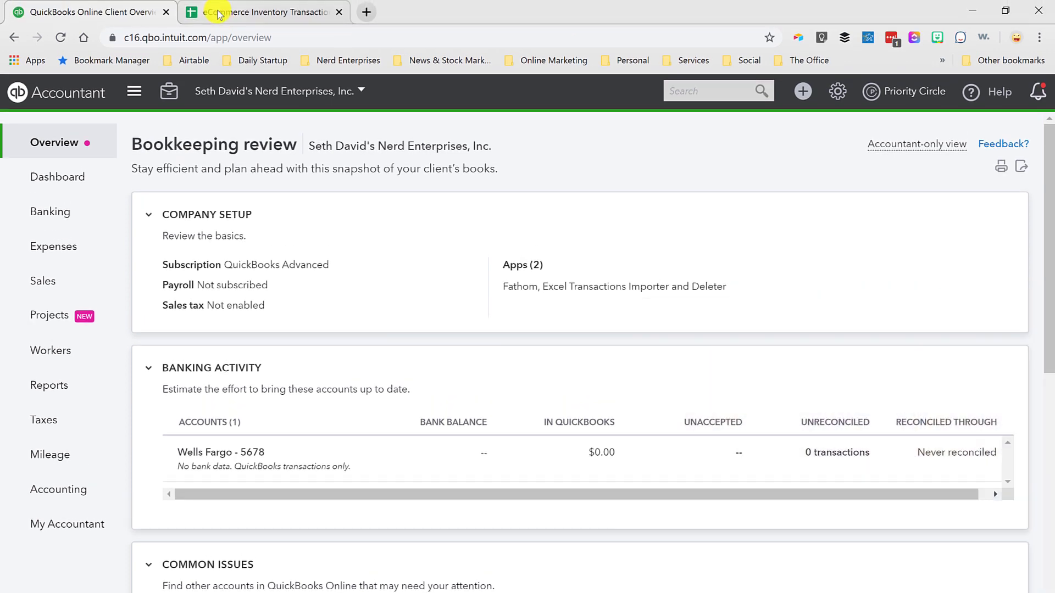
Open the inventory transactions sheet and widen column D so 'Something I Sell' fits.
{"action": "left_click", "coordinate": [218, 12]}
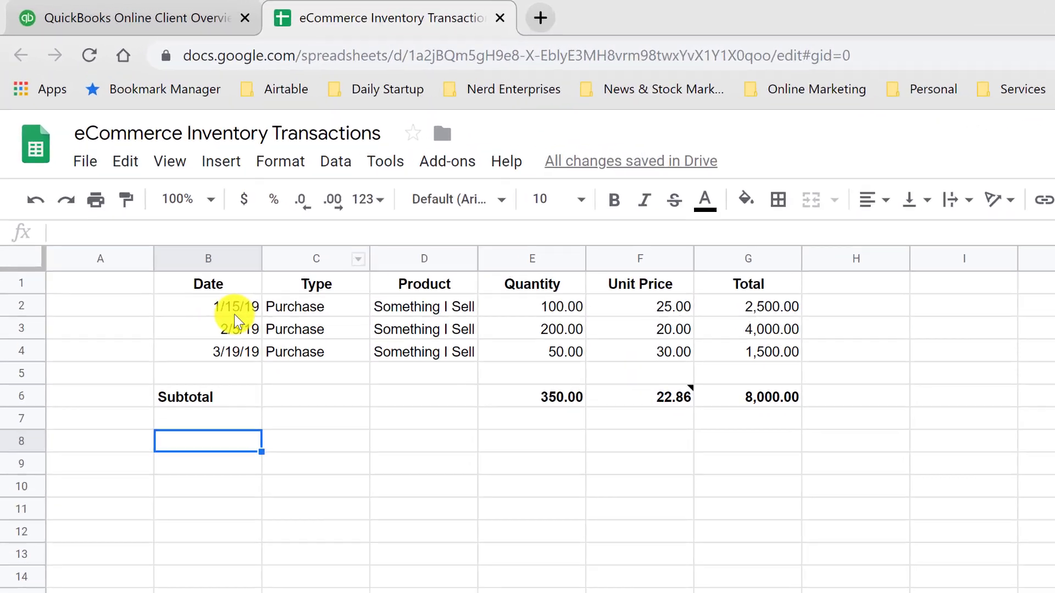
{"action": "left_click", "coordinate": [156, 208]}
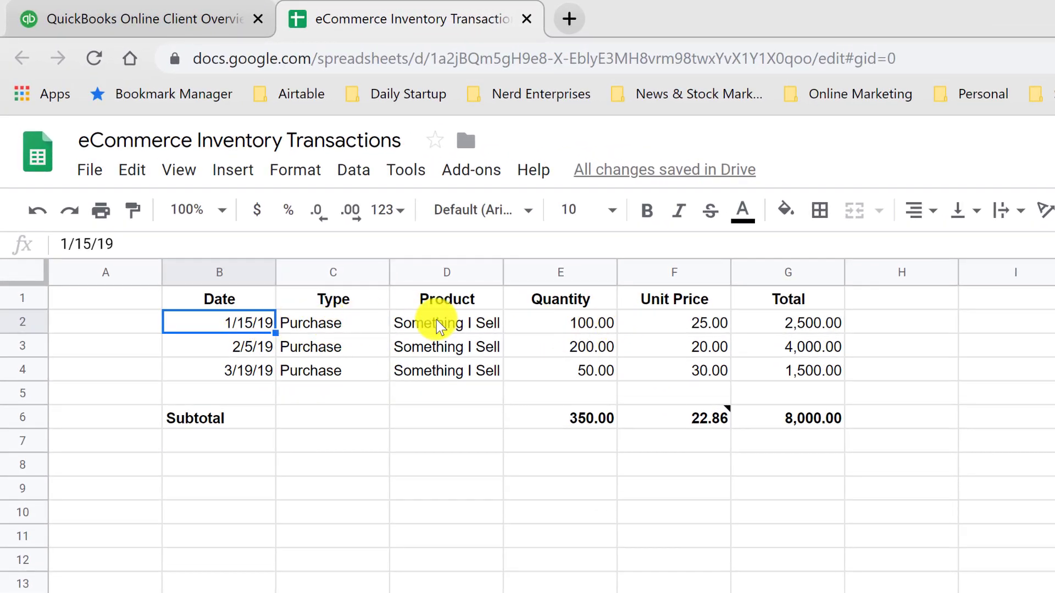
{"action": "left_click", "coordinate": [465, 329]}
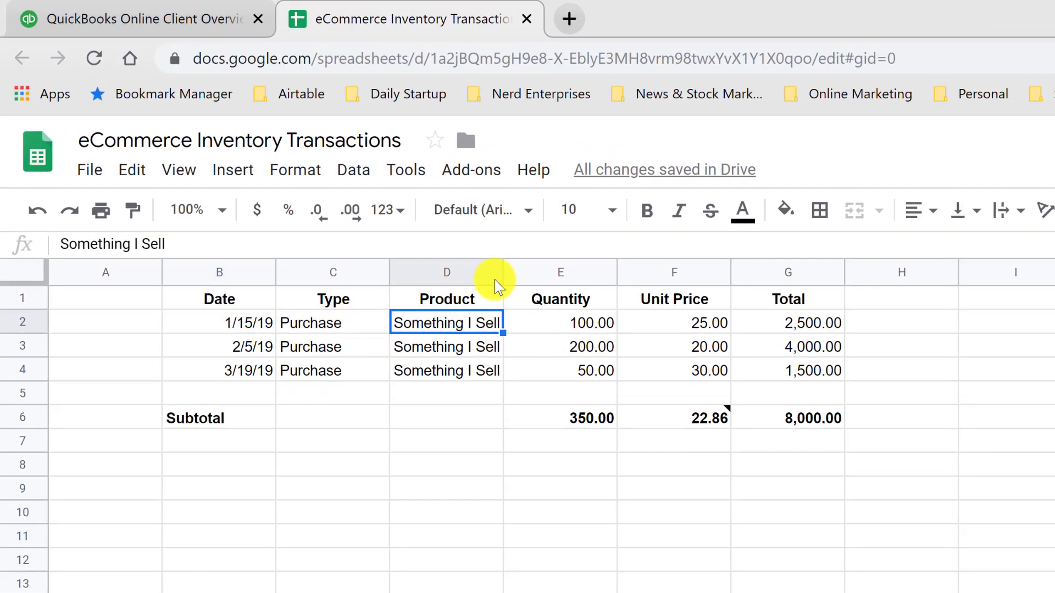
{"action": "left_click_drag", "start_coordinate": [503, 273], "coordinate": [534, 279]}
Review the first purchase quantity and the unit prices of the three purchases.
{"action": "left_click", "coordinate": [577, 322]}
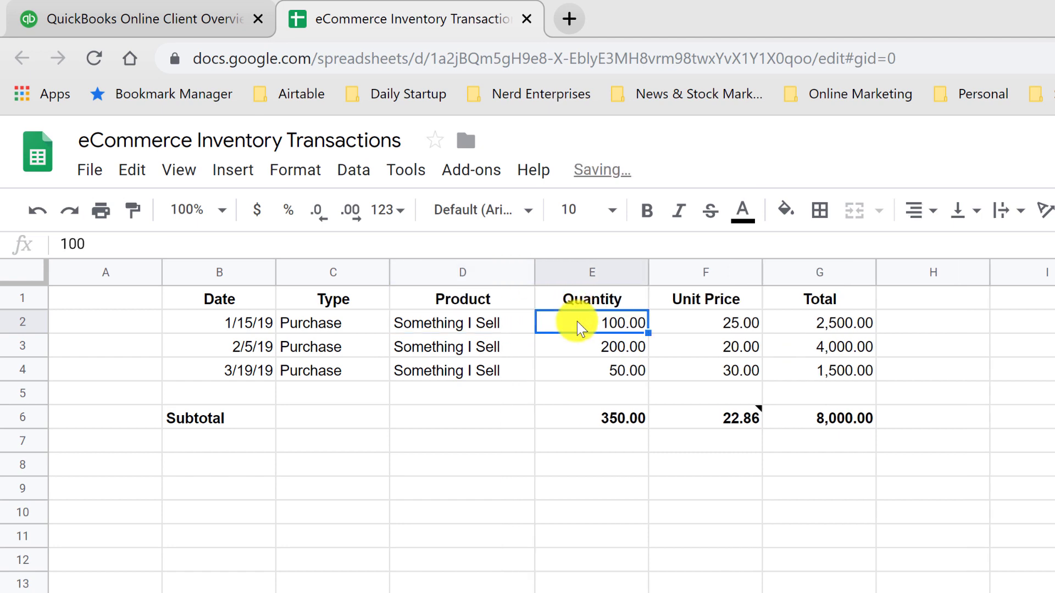
{"action": "left_click", "coordinate": [742, 329]}
{"action": "left_click", "coordinate": [732, 348]}
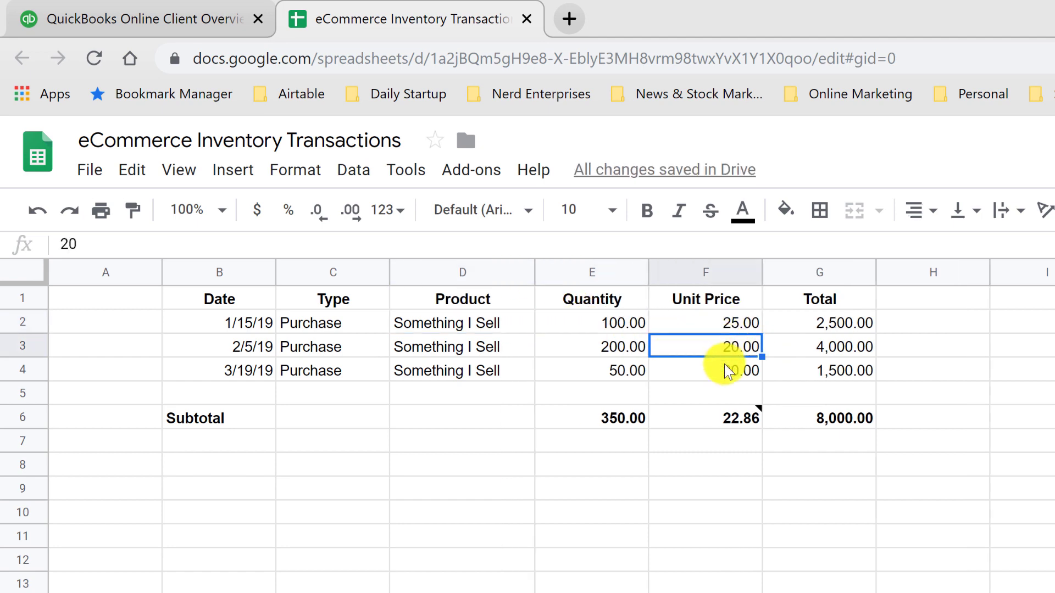
{"action": "left_click", "coordinate": [726, 371]}
{"action": "left_click", "coordinate": [722, 454]}
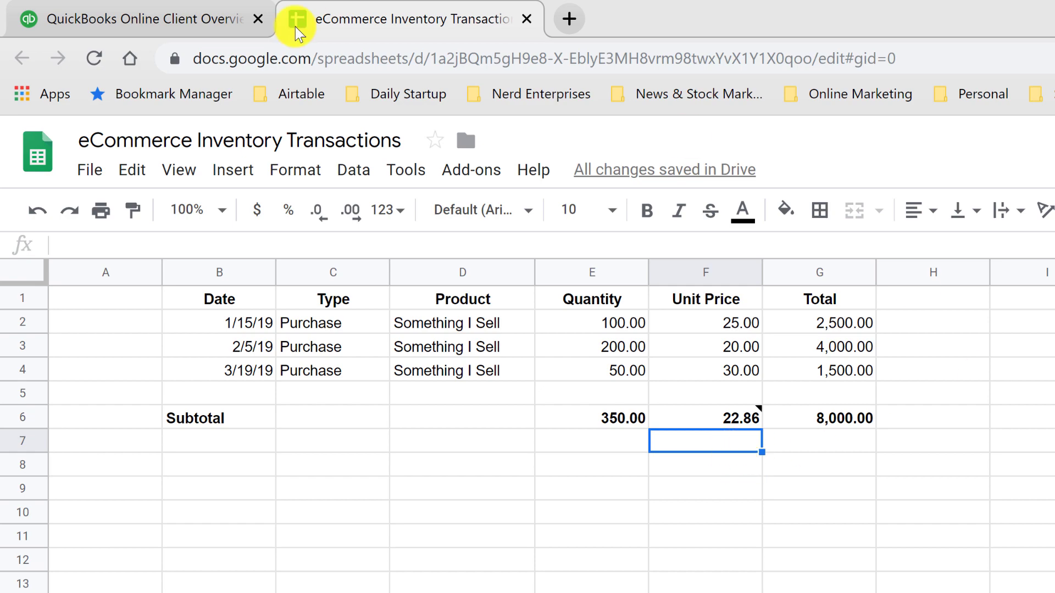
Start a new bill and add iSupply as a new vendor.
{"action": "left_click", "coordinate": [205, 17]}
{"action": "left_click", "coordinate": [805, 64]}
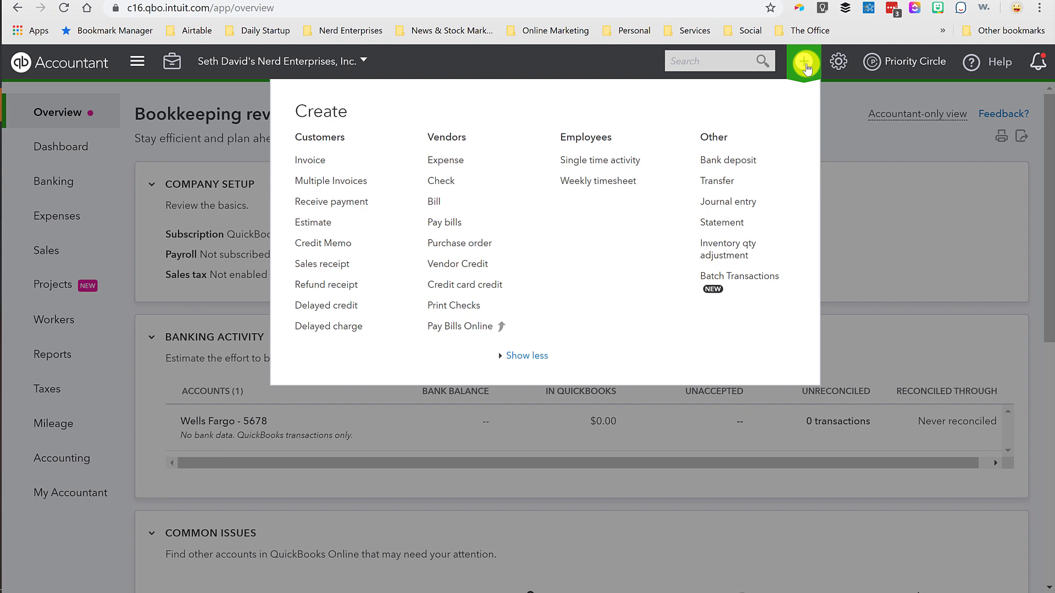
{"action": "left_click", "coordinate": [434, 202]}
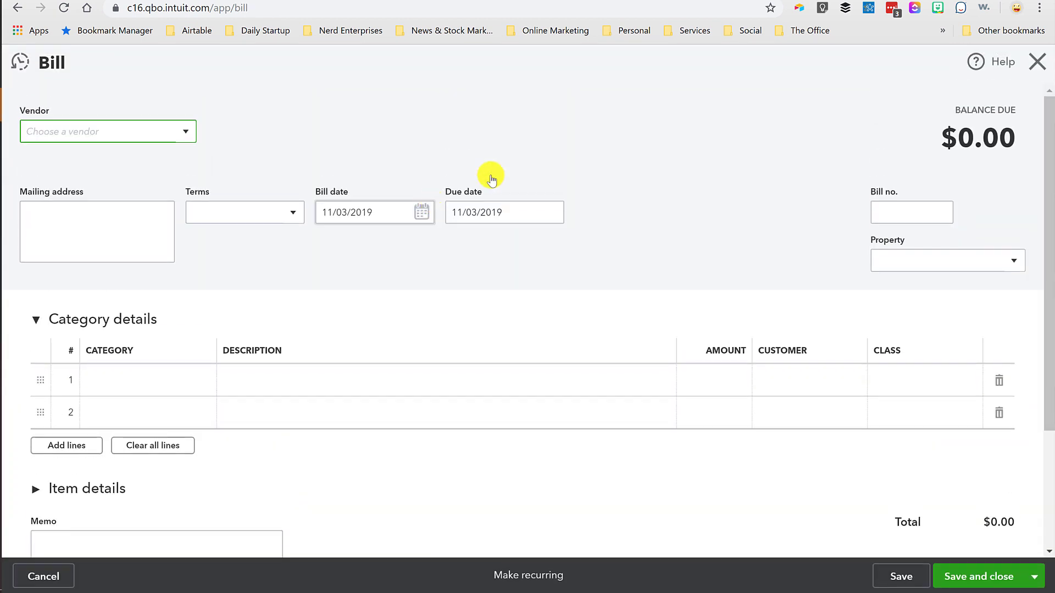
{"action": "left_click", "coordinate": [186, 132]}
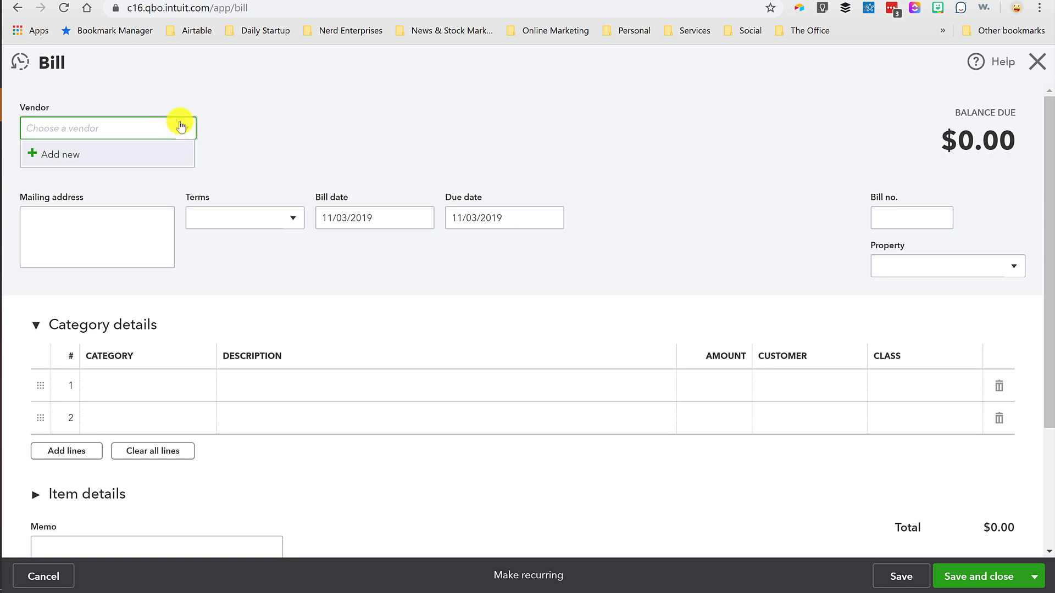
{"action": "type", "text": "iSupply"}
{"action": "left_click", "coordinate": [91, 155]}
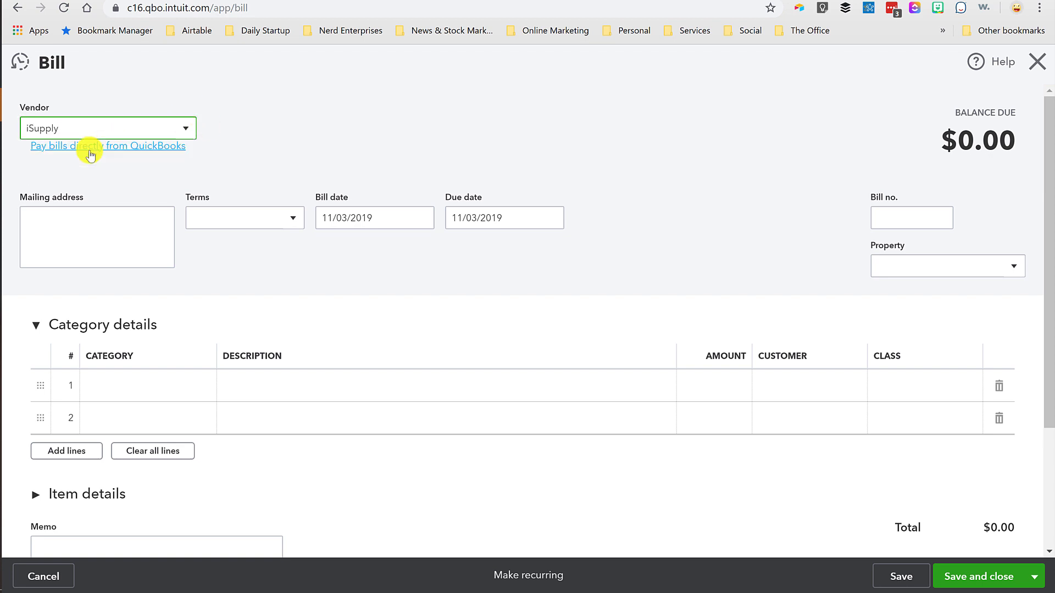
{"action": "left_click", "coordinate": [234, 255]}
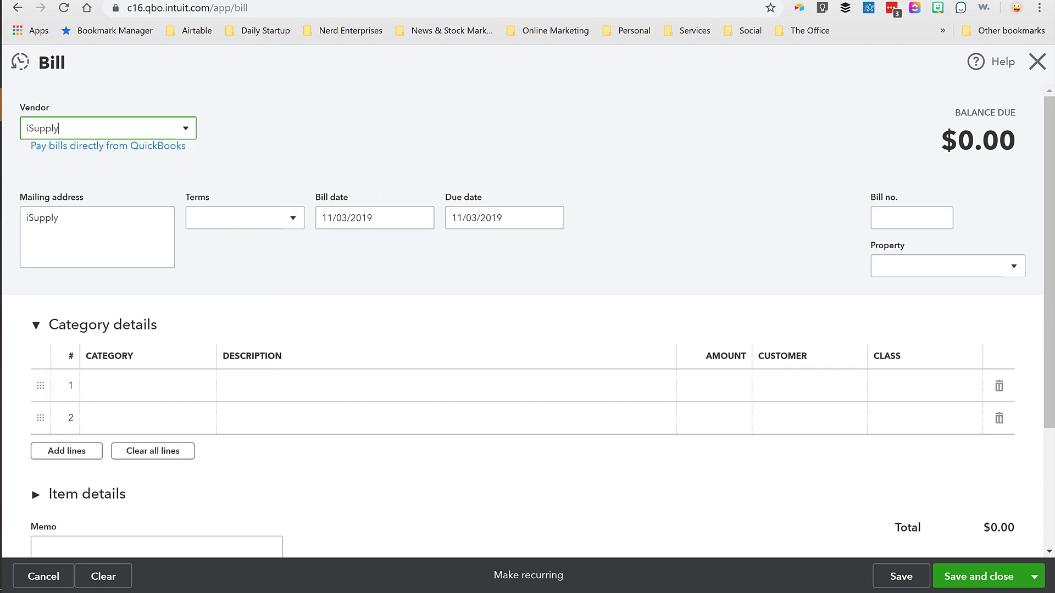
Set the bill date to 1/15/19, copied from the first purchase in the sheet.
{"action": "left_click", "coordinate": [269, 1]}
{"action": "left_click", "coordinate": [159, 175]}
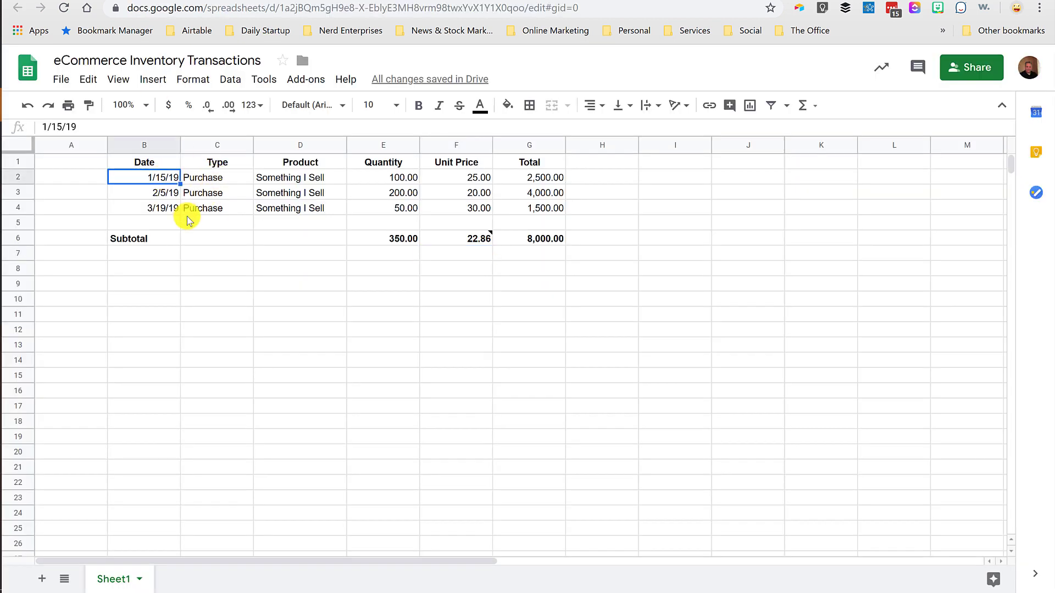
{"action": "left_click", "coordinate": [112, 2]}
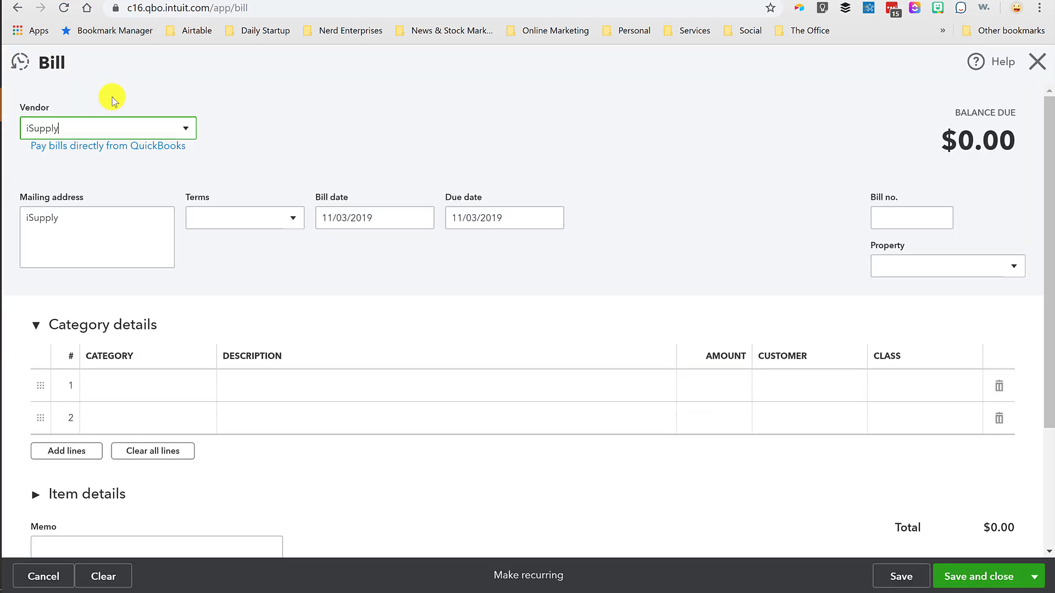
{"action": "left_click", "coordinate": [377, 214]}
{"action": "type", "text": "1/15/19"}
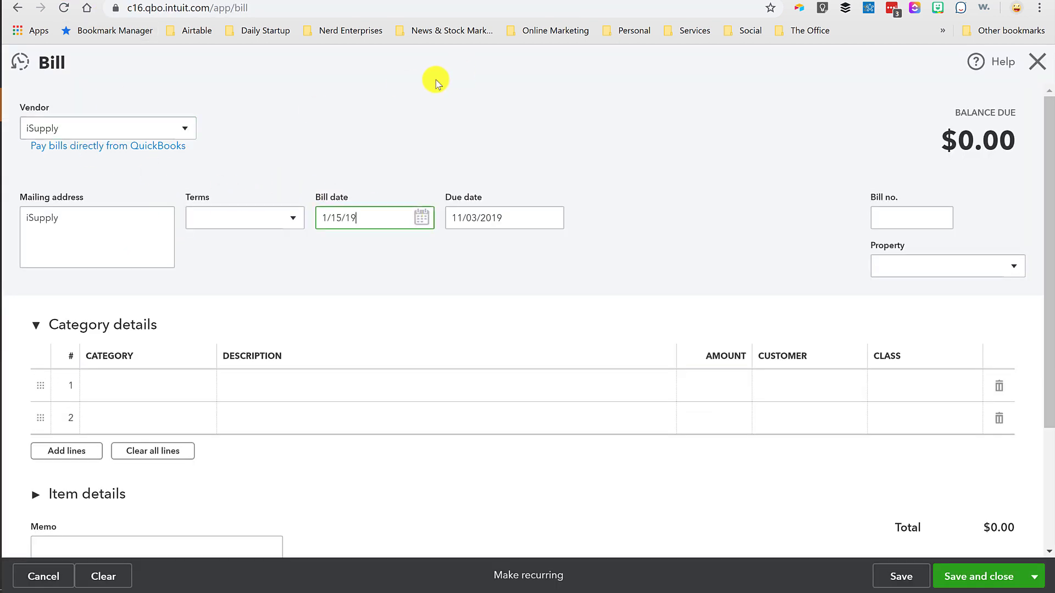
{"action": "key", "text": "Tab"}
{"action": "key", "text": "Tab"}
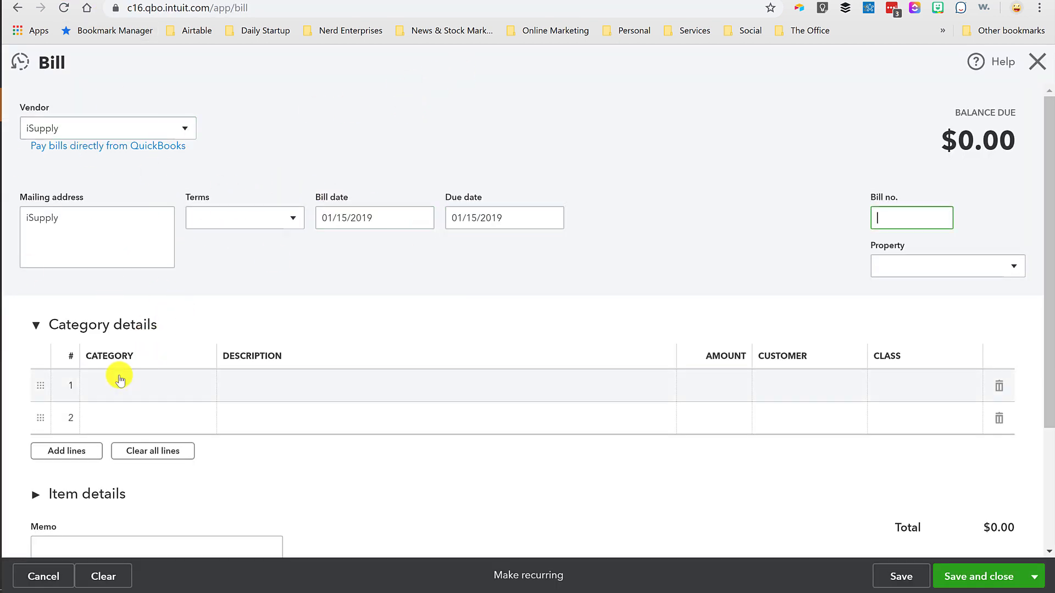
{"action": "left_click", "coordinate": [119, 380]}
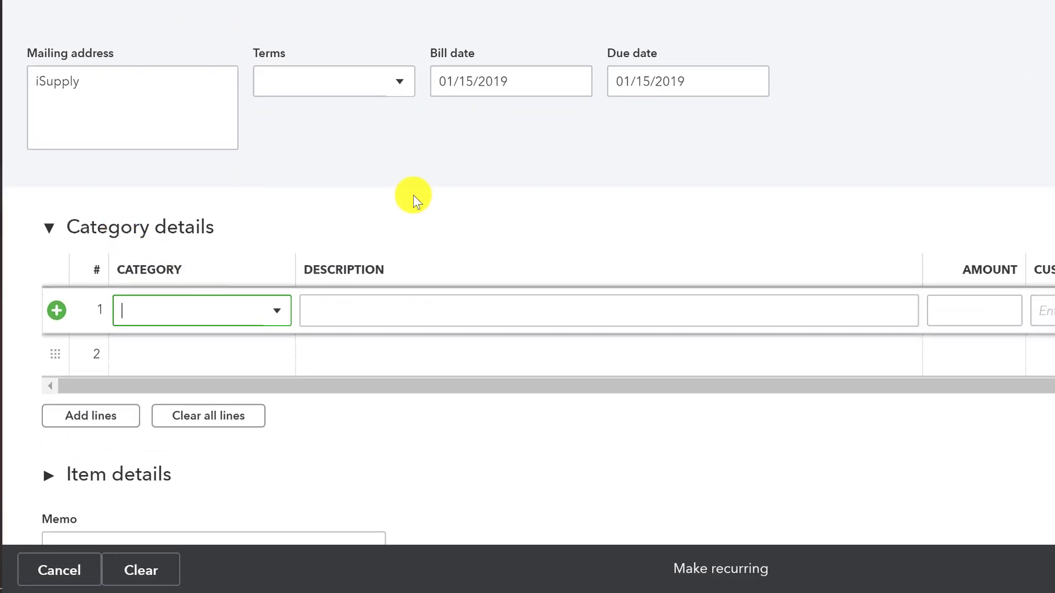
{"action": "scroll", "coordinate": [412, 195], "scroll_direction": "down", "scroll_amount": 2}
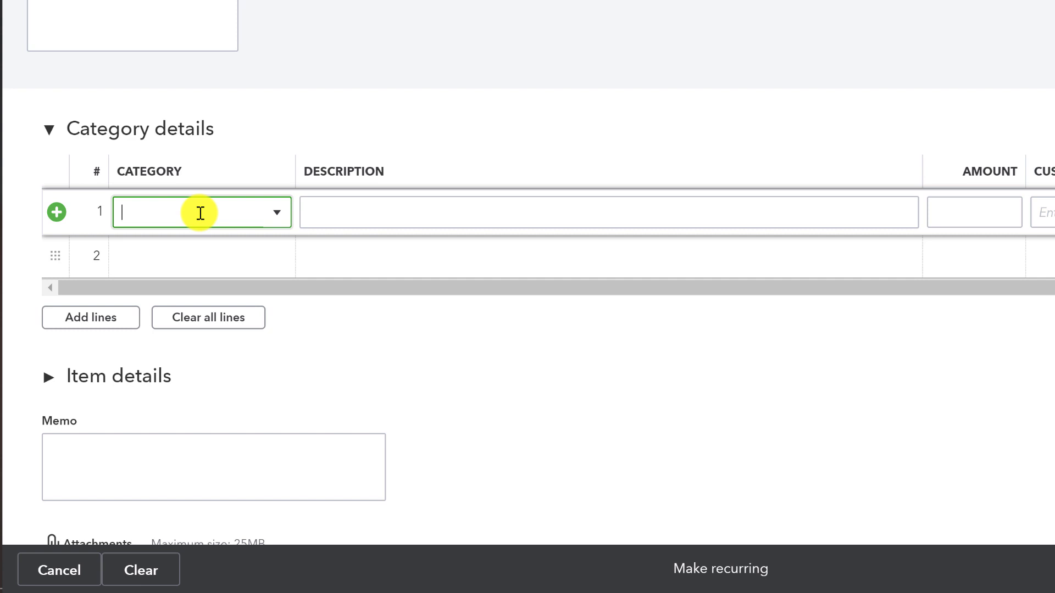
{"action": "scroll", "coordinate": [320, 203], "scroll_direction": "down", "scroll_amount": 3}
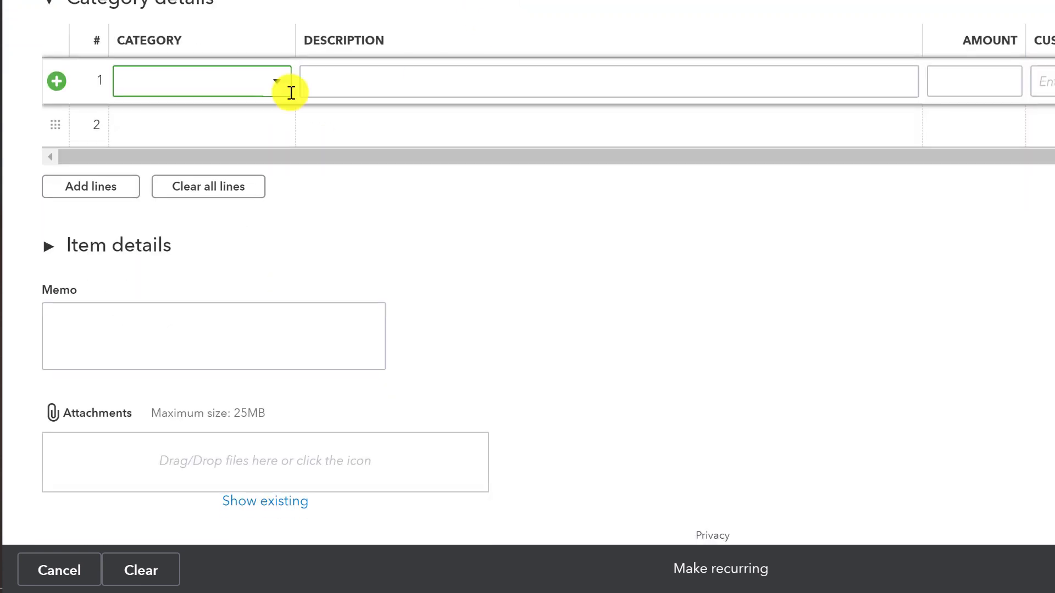
Paste 'Something I Sell' from cell D2 into item line 1 and add it as a new product.
{"action": "left_click", "coordinate": [126, 230]}
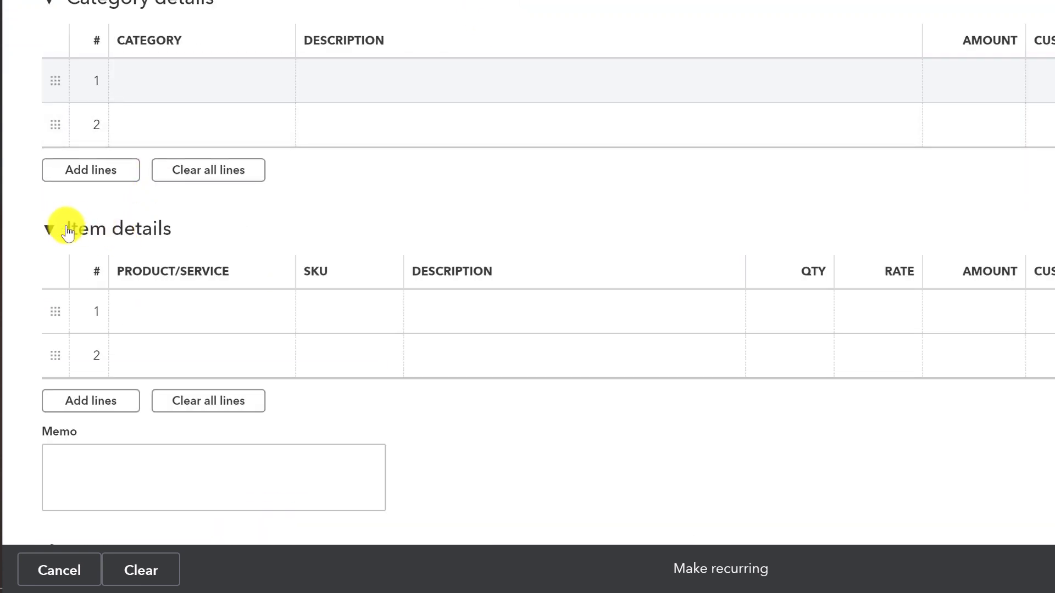
{"action": "left_click", "coordinate": [50, 232]}
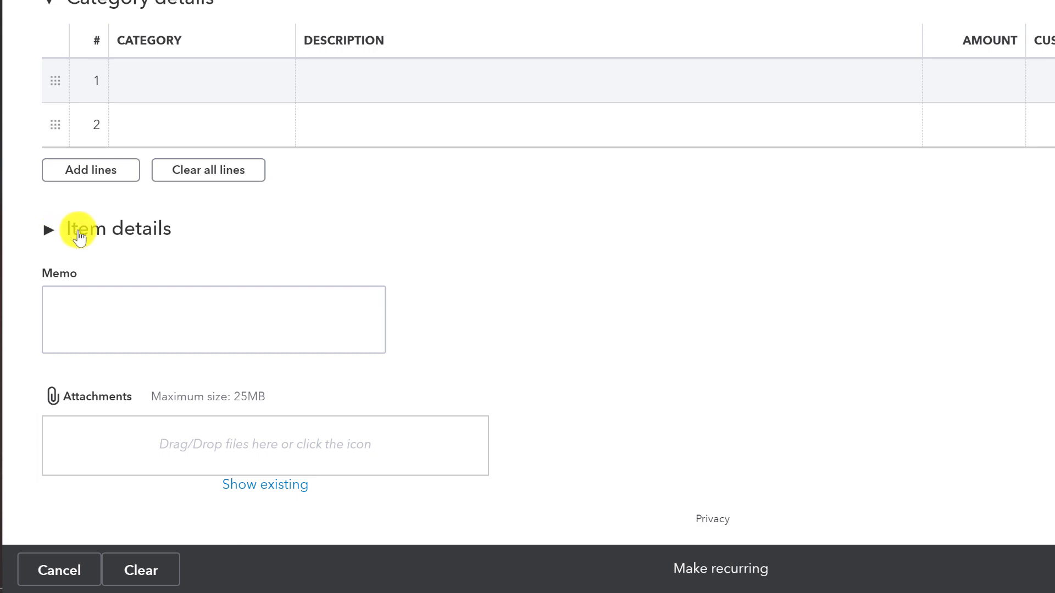
{"action": "left_click", "coordinate": [49, 232]}
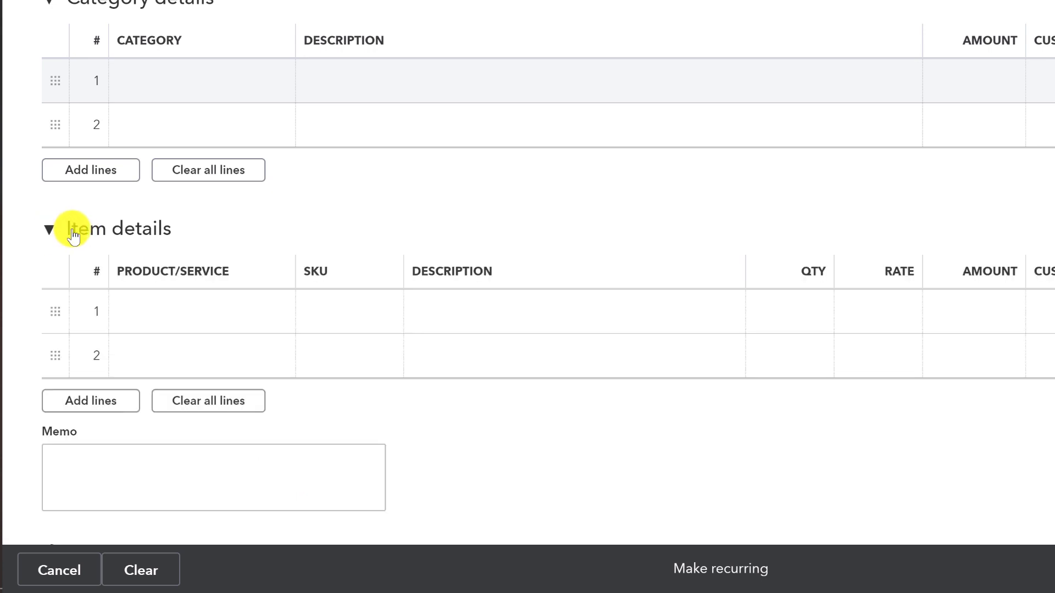
{"action": "left_click", "coordinate": [160, 302]}
{"action": "scroll", "coordinate": [279, 261], "scroll_direction": "down", "scroll_amount": 2}
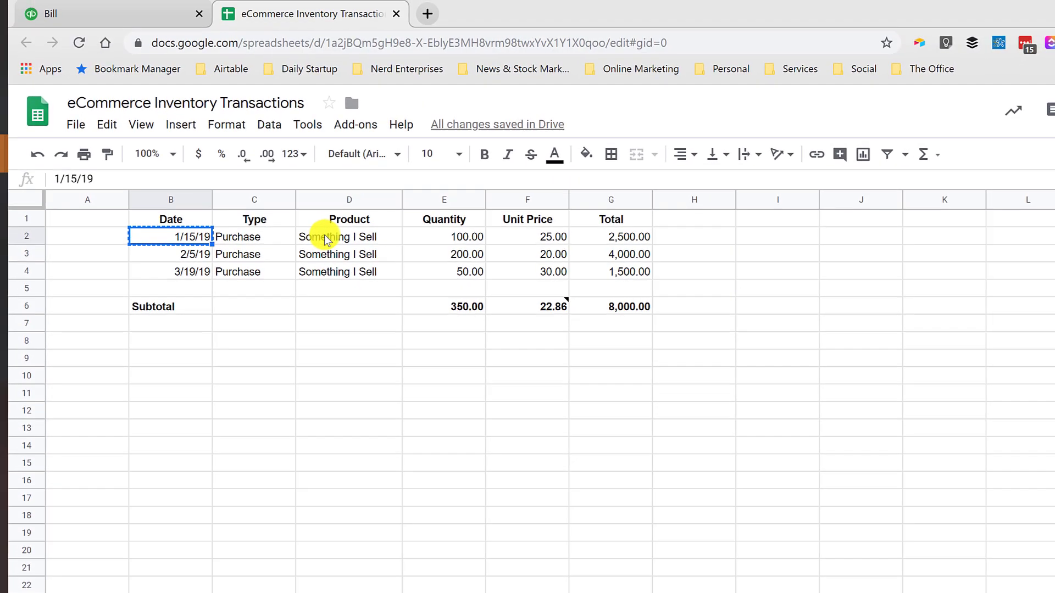
{"action": "left_click", "coordinate": [330, 236]}
{"action": "key", "text": "ctrl+c"}
{"action": "left_click", "coordinate": [163, 7]}
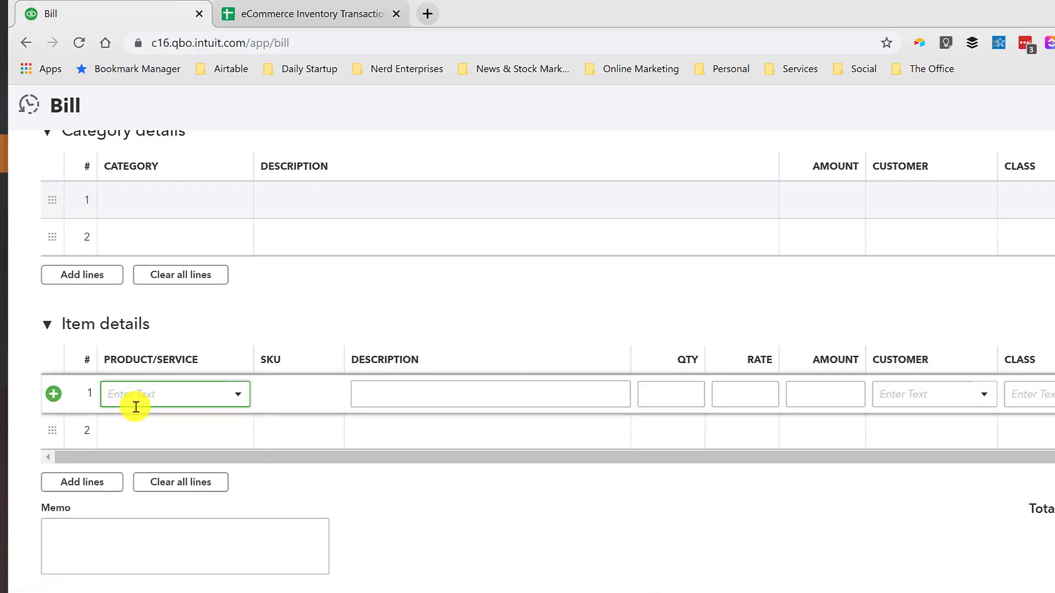
{"action": "key", "text": "ctrl+v"}
{"action": "left_click", "coordinate": [171, 427]}
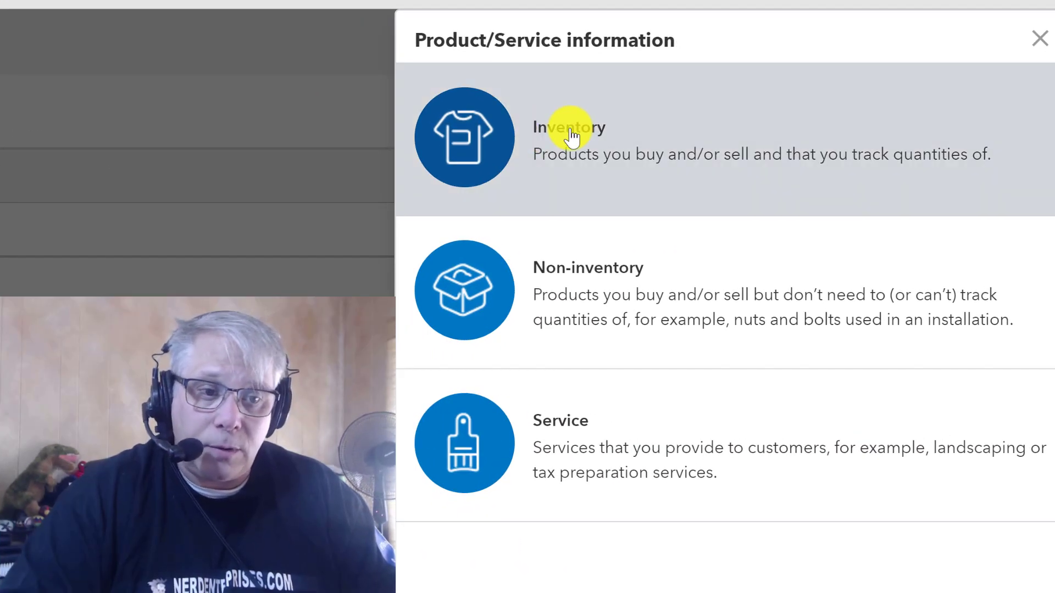
Make Something I Sell an Inventory type product with SKU SIS.
{"action": "left_click", "coordinate": [571, 135]}
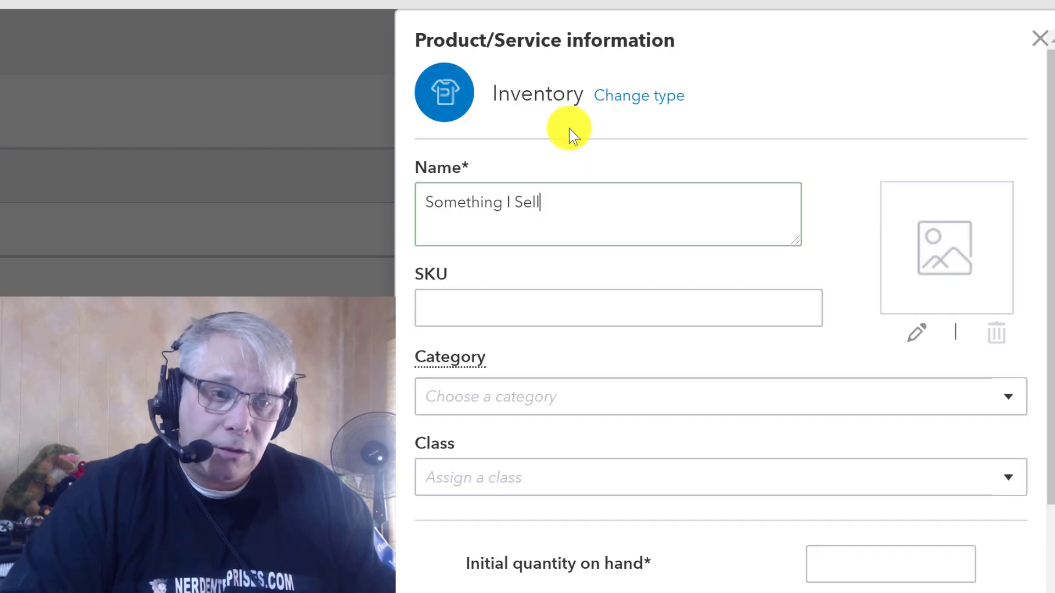
{"action": "left_click", "coordinate": [476, 305]}
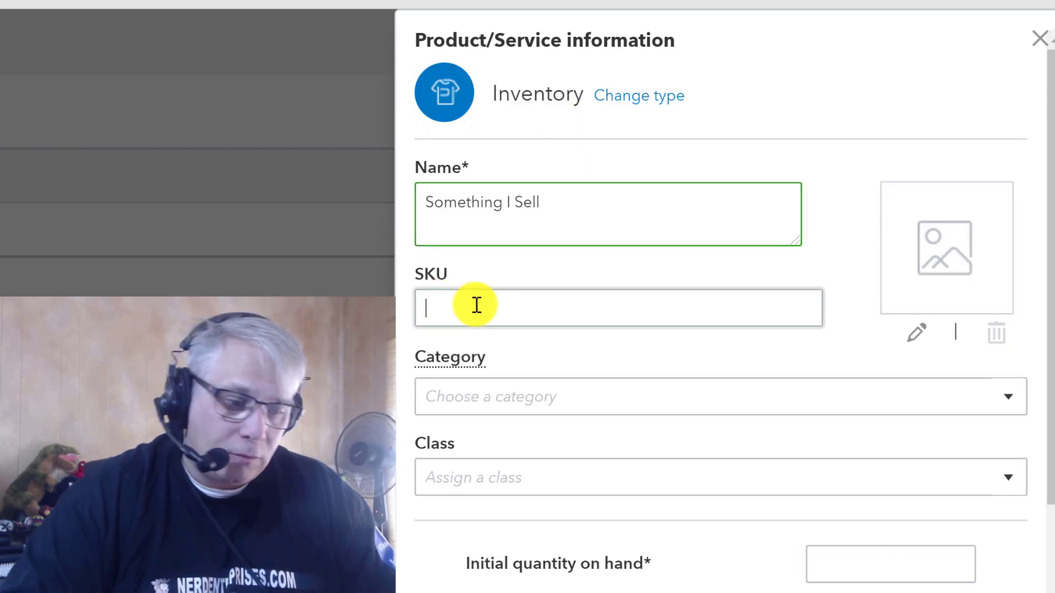
{"action": "type", "text": "SIS"}
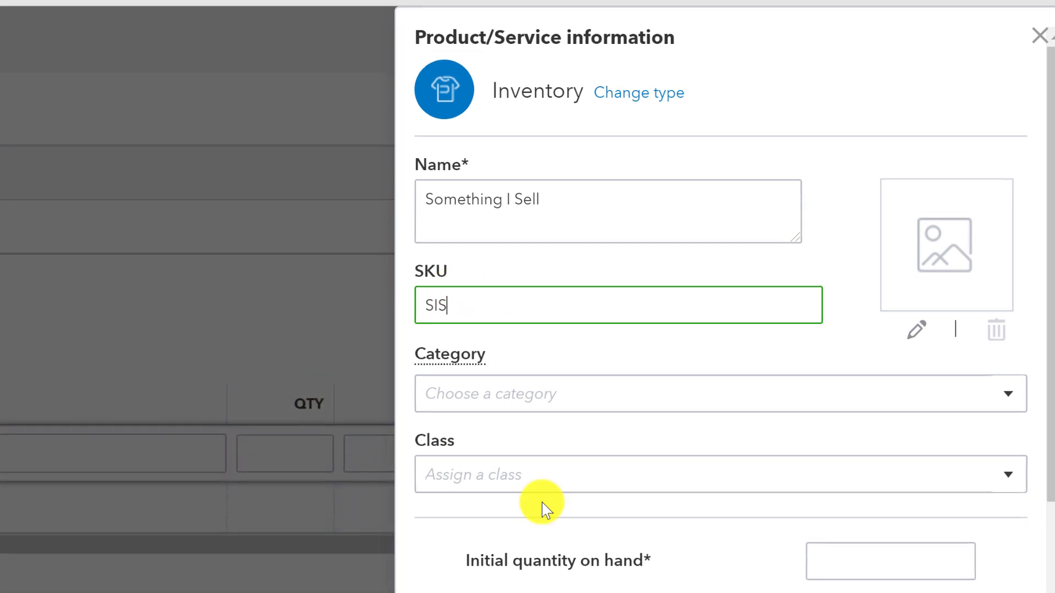
{"action": "left_click", "coordinate": [897, 252]}
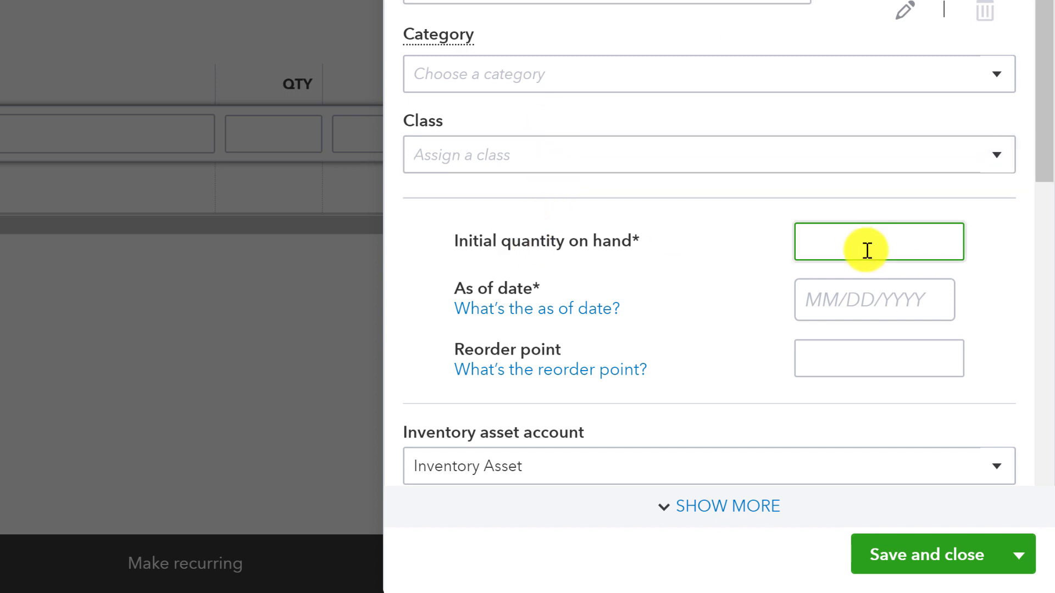
Keep initial quantity on hand at 0 and set its as-of date to 01/01/2018.
{"action": "key", "text": "Tab"}
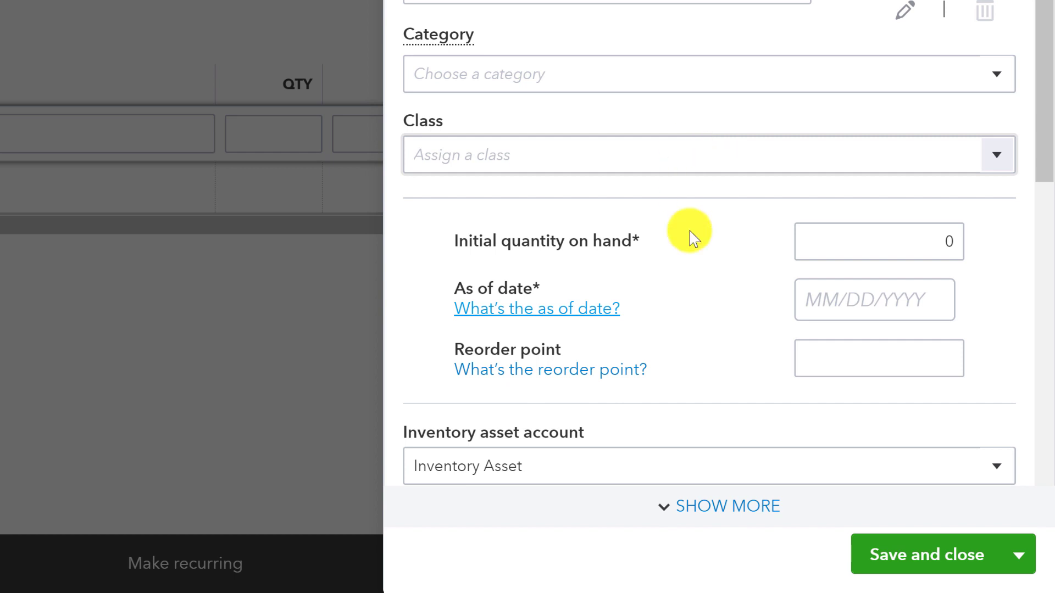
{"action": "scroll", "coordinate": [714, 282], "scroll_direction": "down", "scroll_amount": 3}
{"action": "left_click", "coordinate": [859, 196]}
{"action": "left_click", "coordinate": [858, 196]}
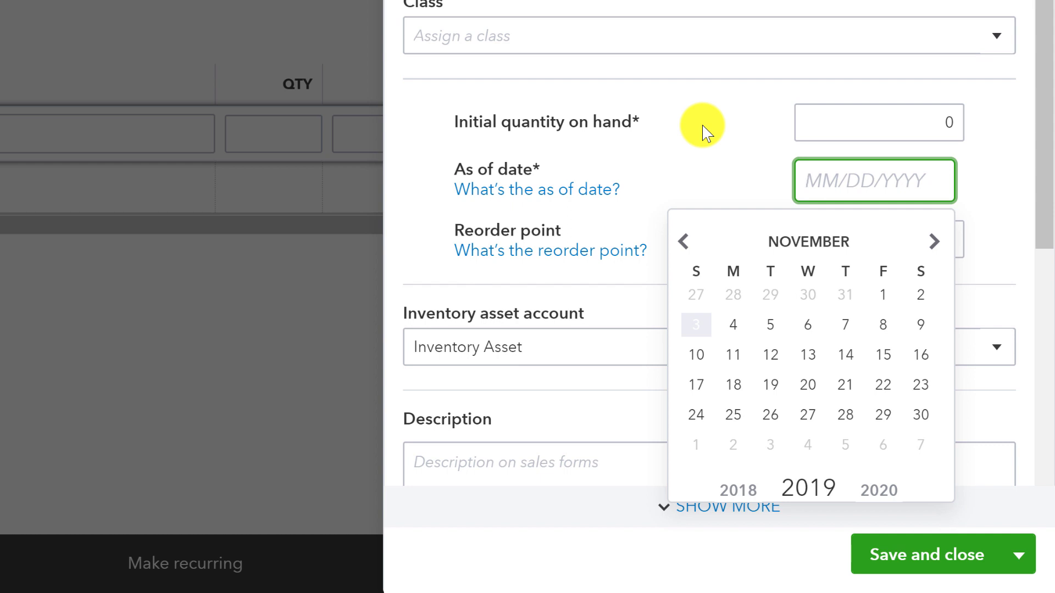
{"action": "type", "text": "01"}
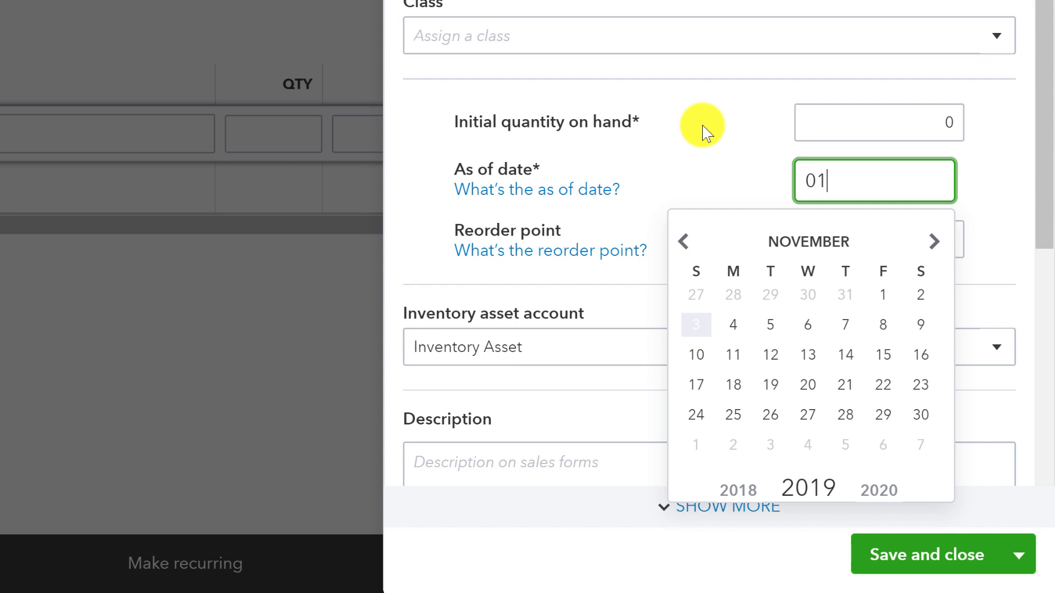
{"action": "type", "text": "/01/2018"}
{"action": "key", "text": "Tab"}
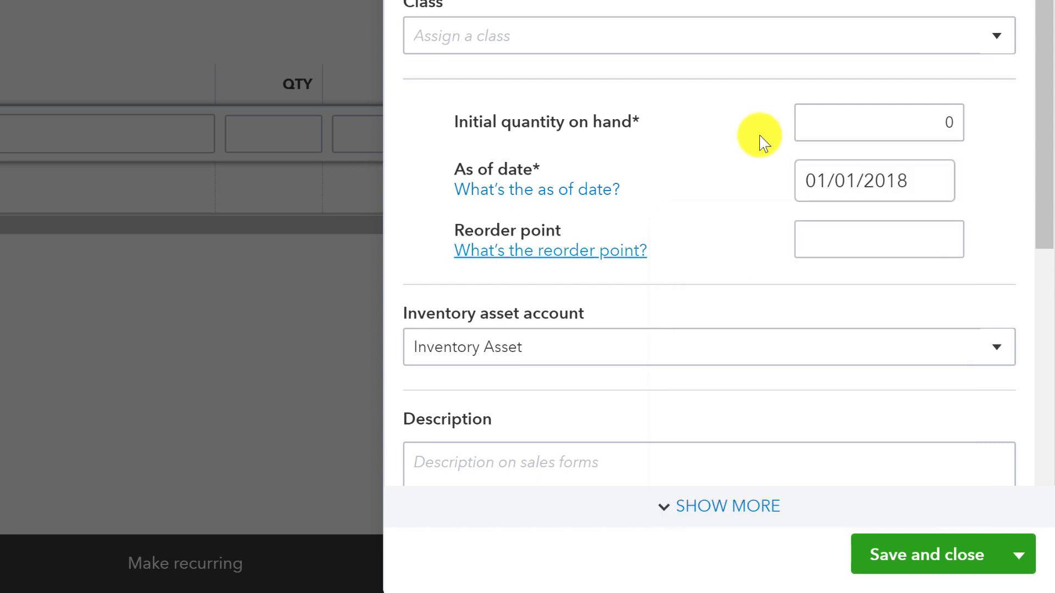
{"action": "left_click", "coordinate": [940, 186]}
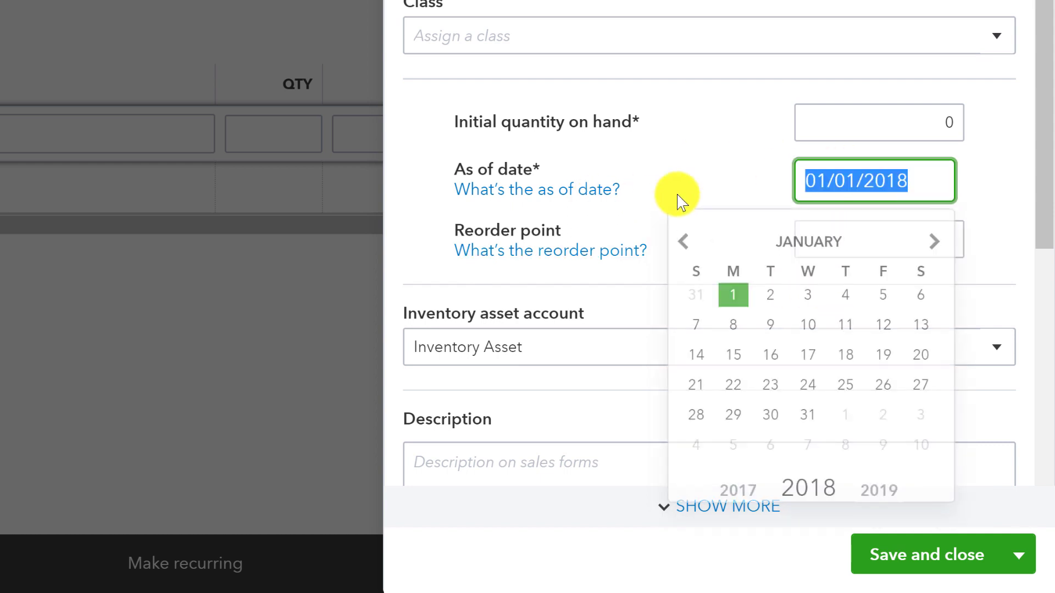
{"action": "left_click", "coordinate": [808, 174]}
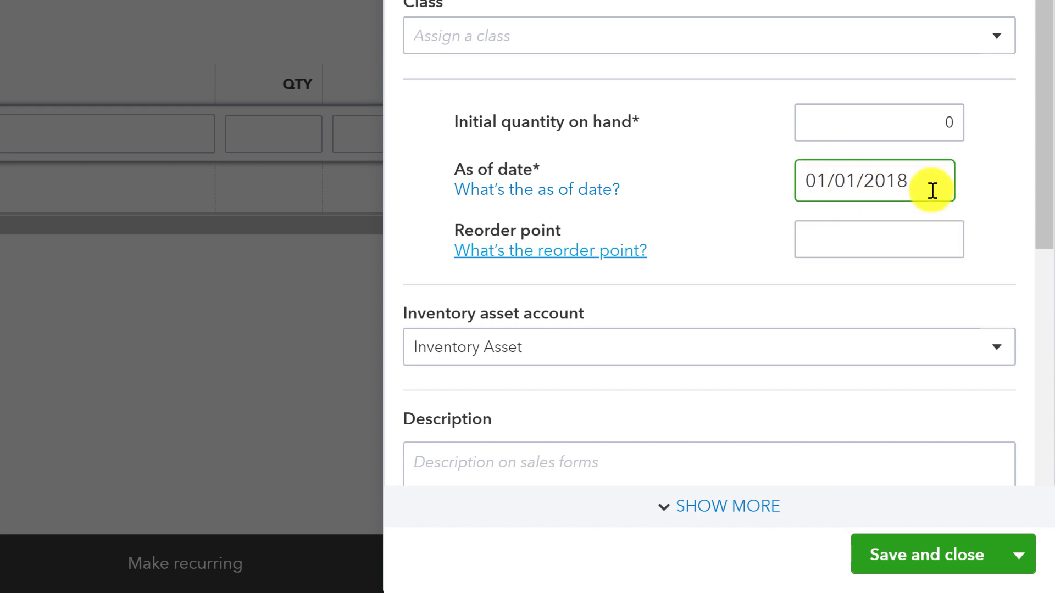
{"action": "left_click", "coordinate": [916, 180]}
{"action": "left_click", "coordinate": [777, 183]}
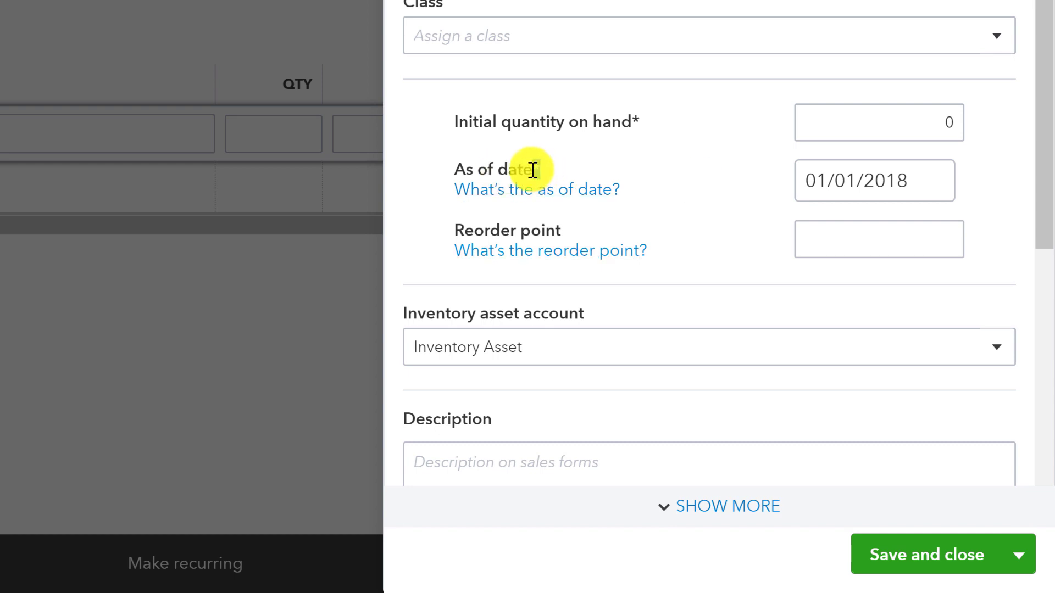
{"action": "left_click", "coordinate": [831, 240]}
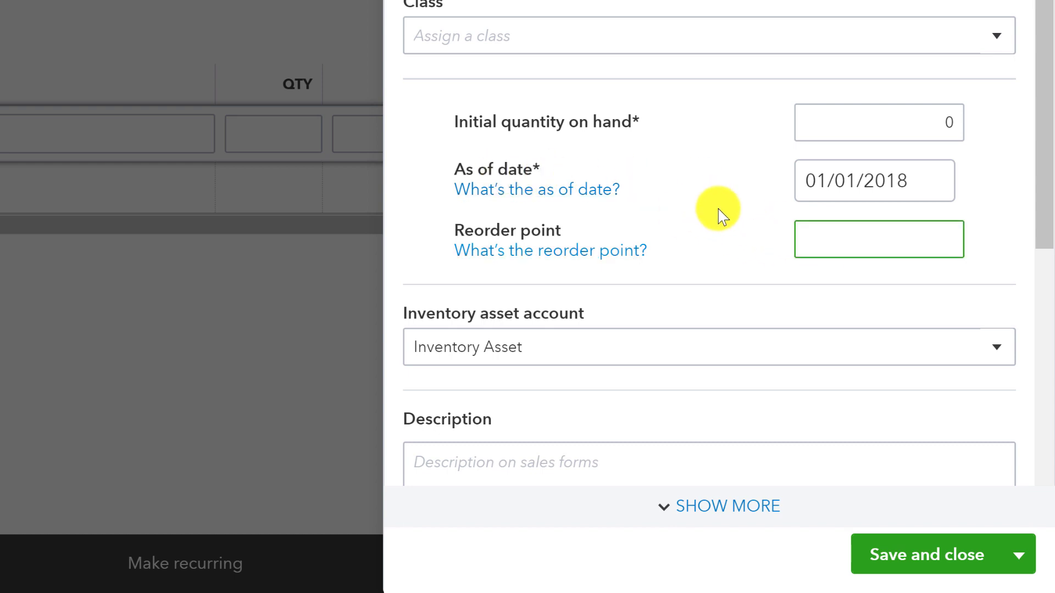
{"action": "scroll", "coordinate": [730, 224], "scroll_direction": "down", "scroll_amount": 2}
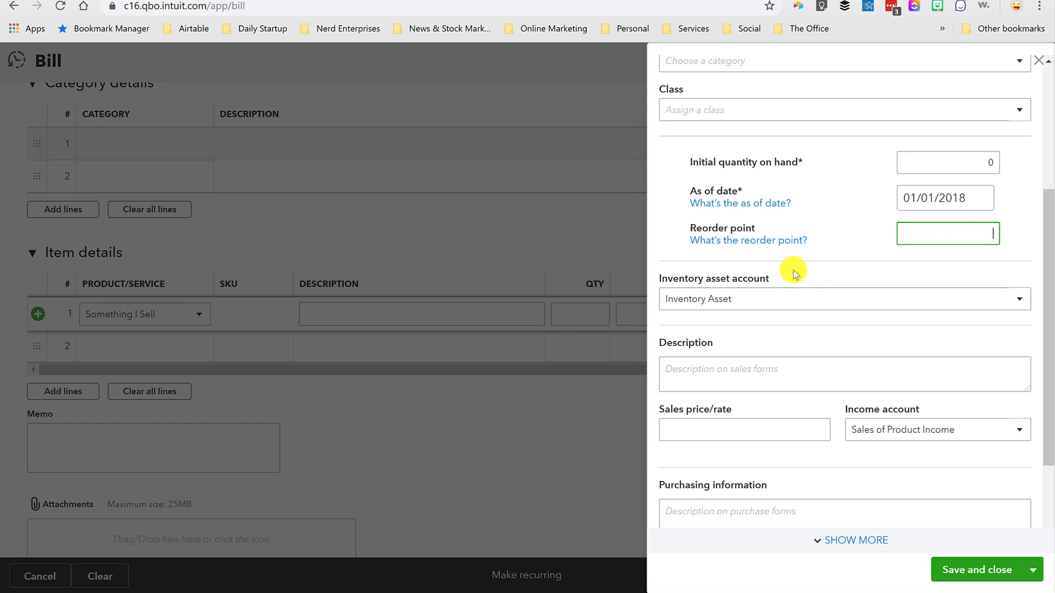
Check the Income and Cost of Goods Sold accounts, then save the new inventory item.
{"action": "scroll", "coordinate": [831, 283], "scroll_direction": "down", "scroll_amount": 2}
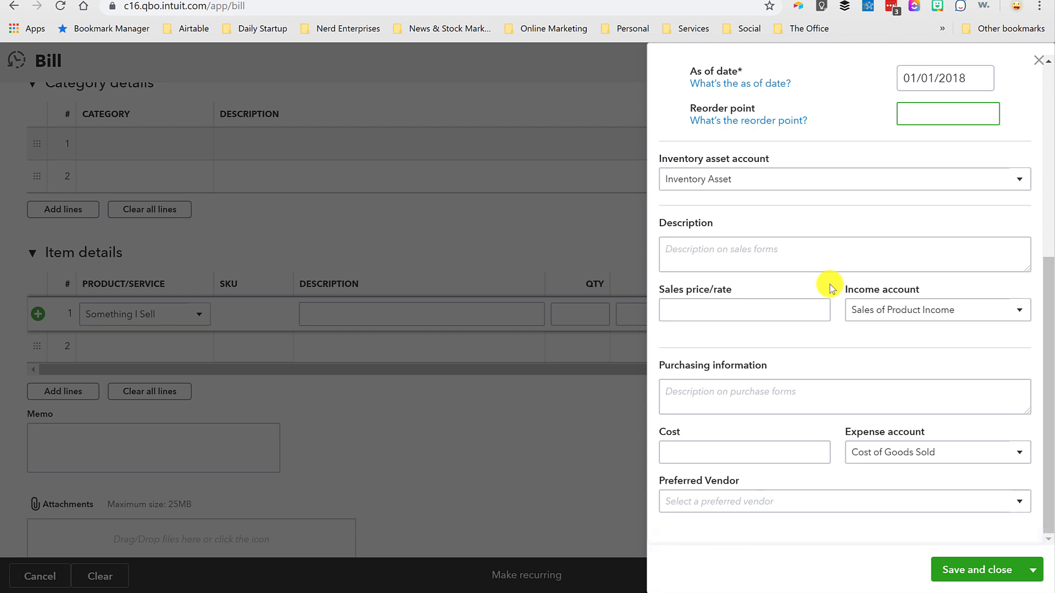
{"action": "left_click", "coordinate": [956, 309]}
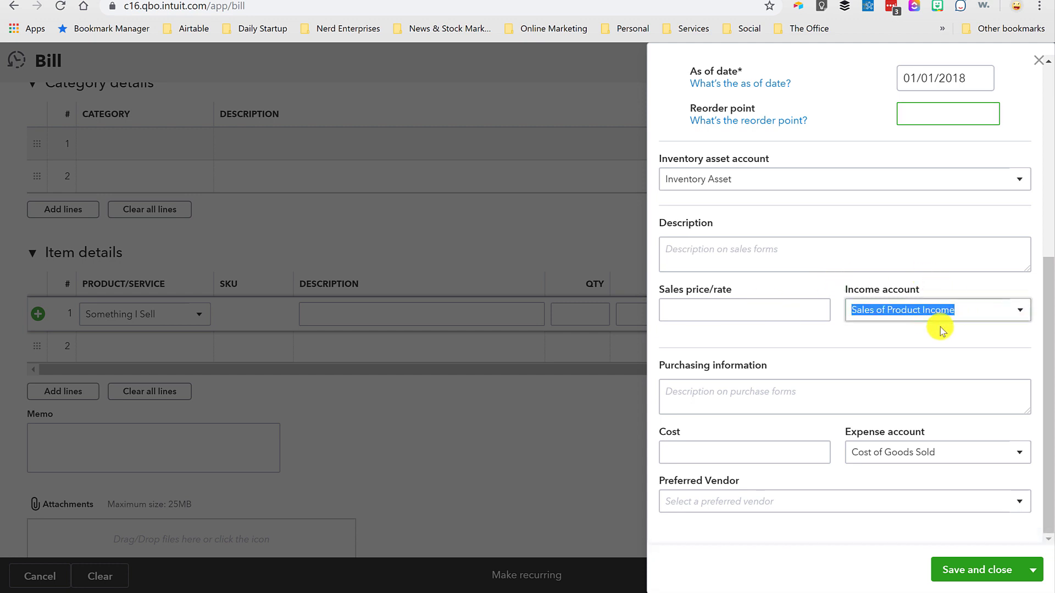
{"action": "left_click", "coordinate": [942, 449]}
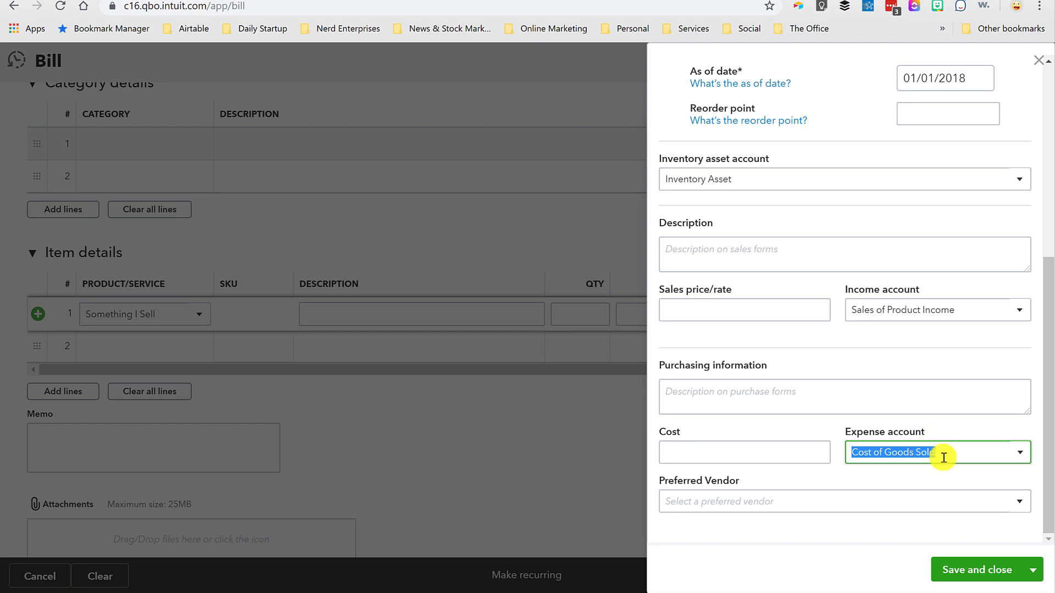
{"action": "left_click", "coordinate": [969, 572]}
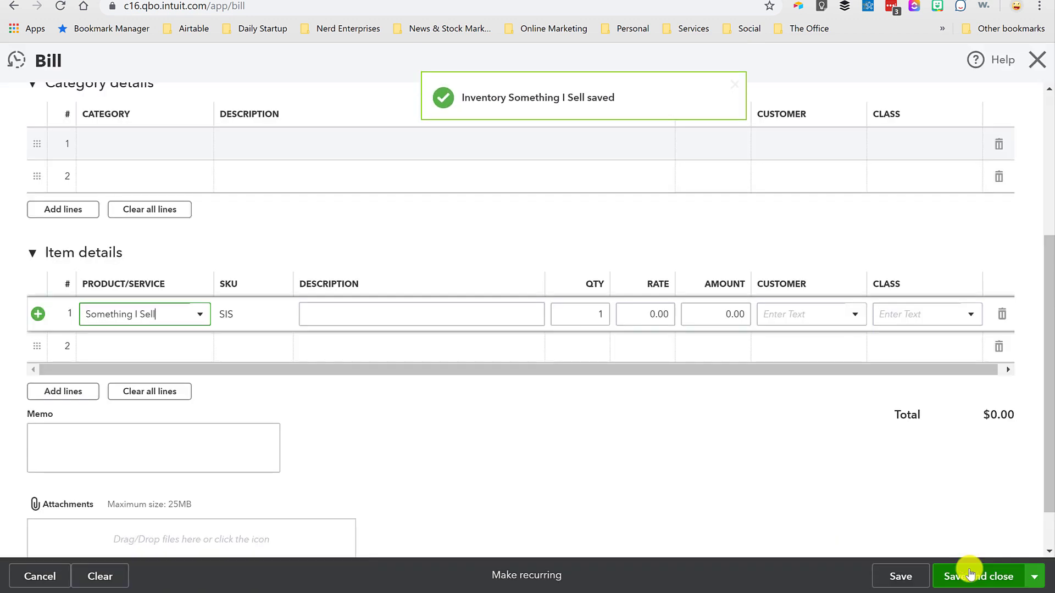
Fill item line 1 with quantity 100 and rate 25.00 from the sheet, totalling 2,500.00.
{"action": "left_click", "coordinate": [325, 313]}
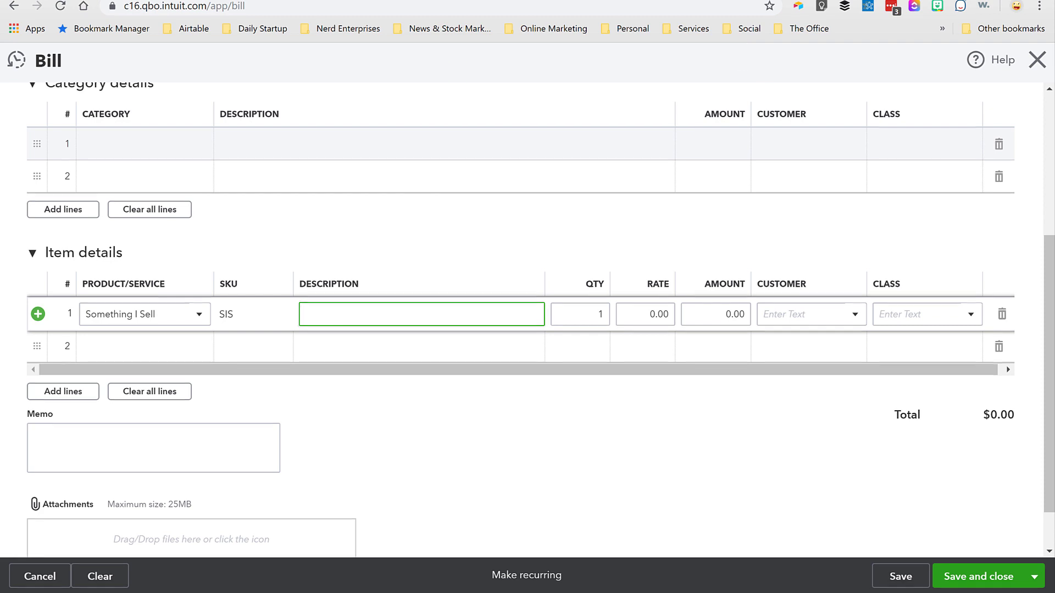
{"action": "left_click", "coordinate": [264, 12]}
{"action": "left_click", "coordinate": [406, 208]}
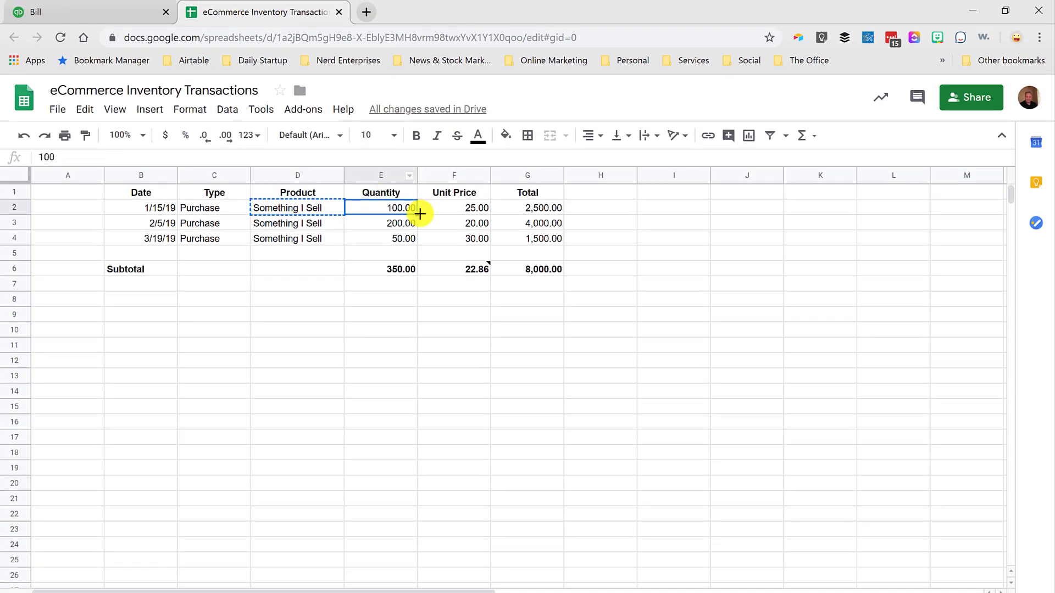
{"action": "left_click", "coordinate": [72, 11]}
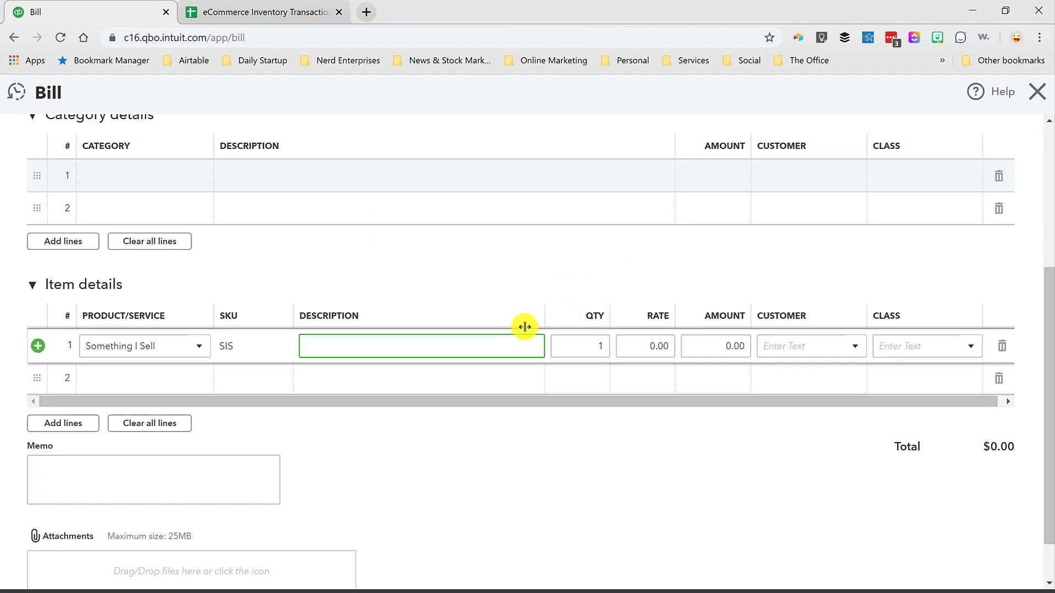
{"action": "key", "text": "Tab"}
{"action": "type", "text": "100.00"}
{"action": "key", "text": "Tab"}
{"action": "left_click", "coordinate": [287, 8]}
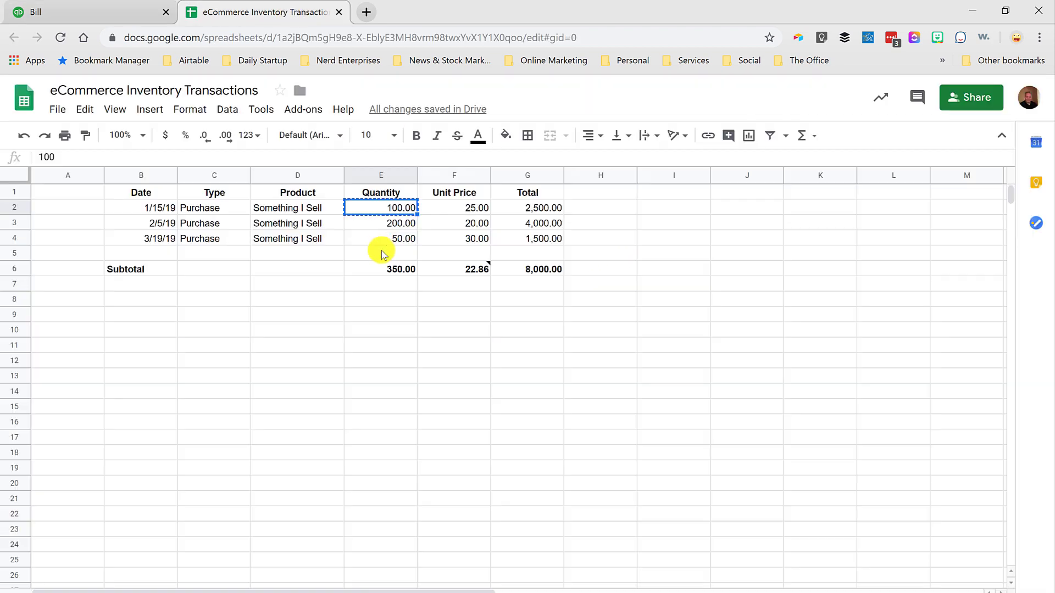
{"action": "left_click", "coordinate": [465, 208]}
{"action": "key", "text": "ctrl+c"}
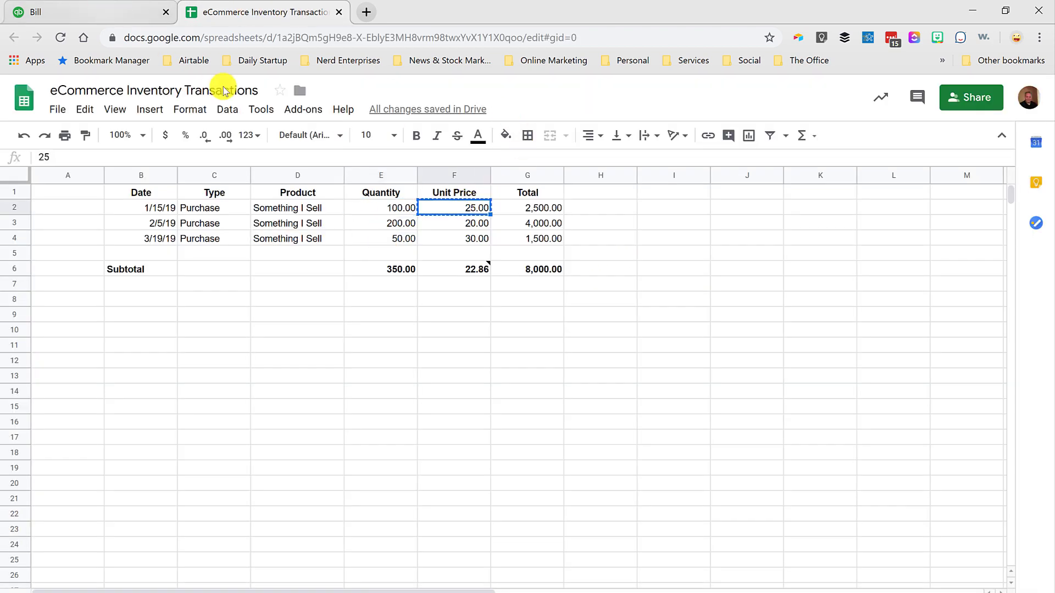
{"action": "key", "text": "ctrl+shift+Tab"}
{"action": "key", "text": "ctrl+v"}
{"action": "left_click", "coordinate": [740, 353]}
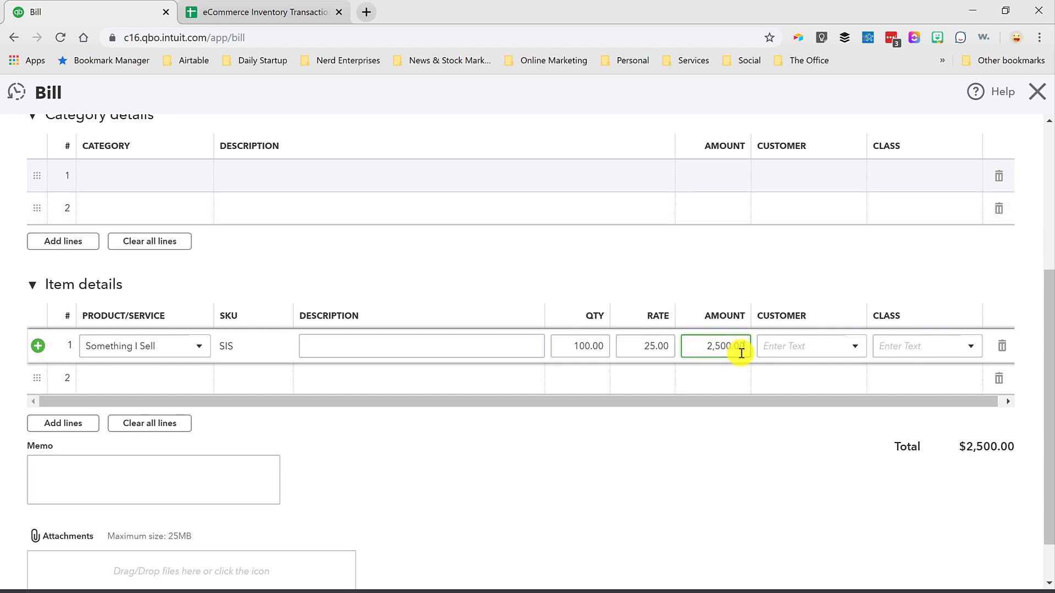
{"action": "key", "text": "Tab"}
{"action": "key", "text": "Tab"}
{"action": "key", "text": "Tab"}
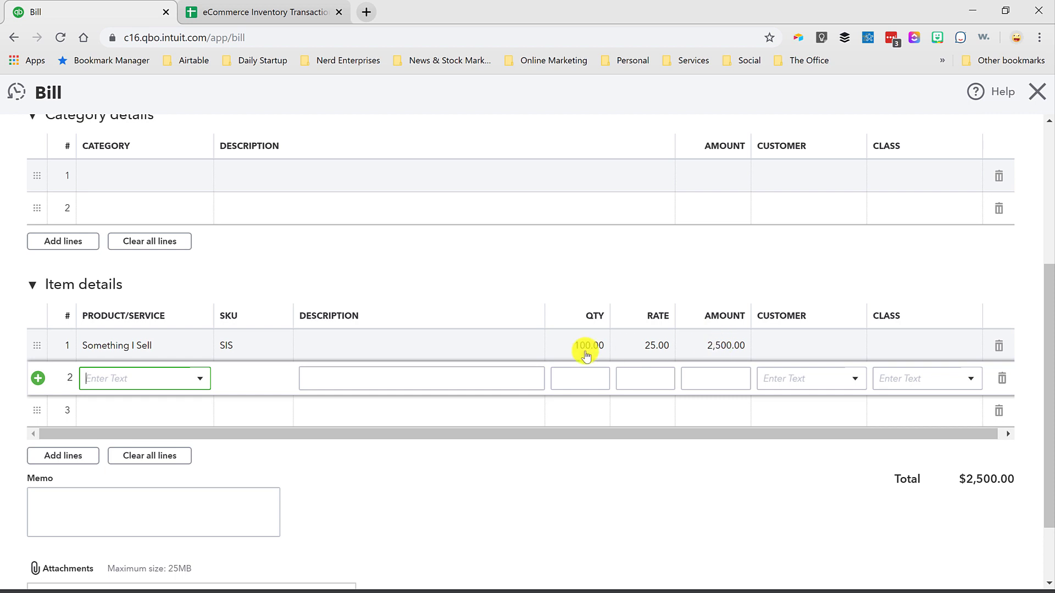
Recheck the line against the spreadsheet and save the $2,500.00 bill as new.
{"action": "left_click", "coordinate": [802, 349]}
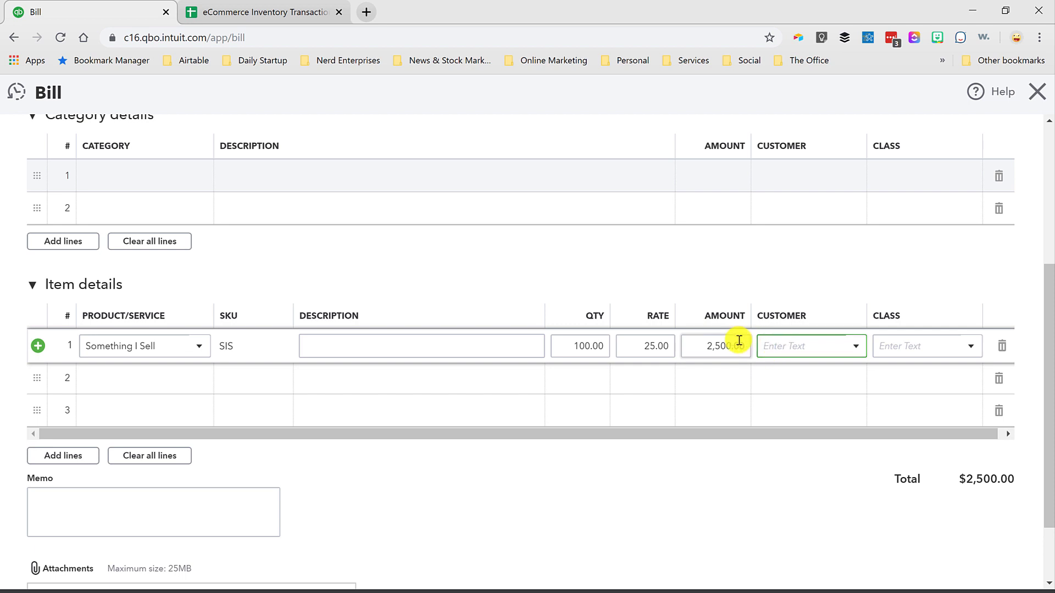
{"action": "left_click", "coordinate": [256, 14]}
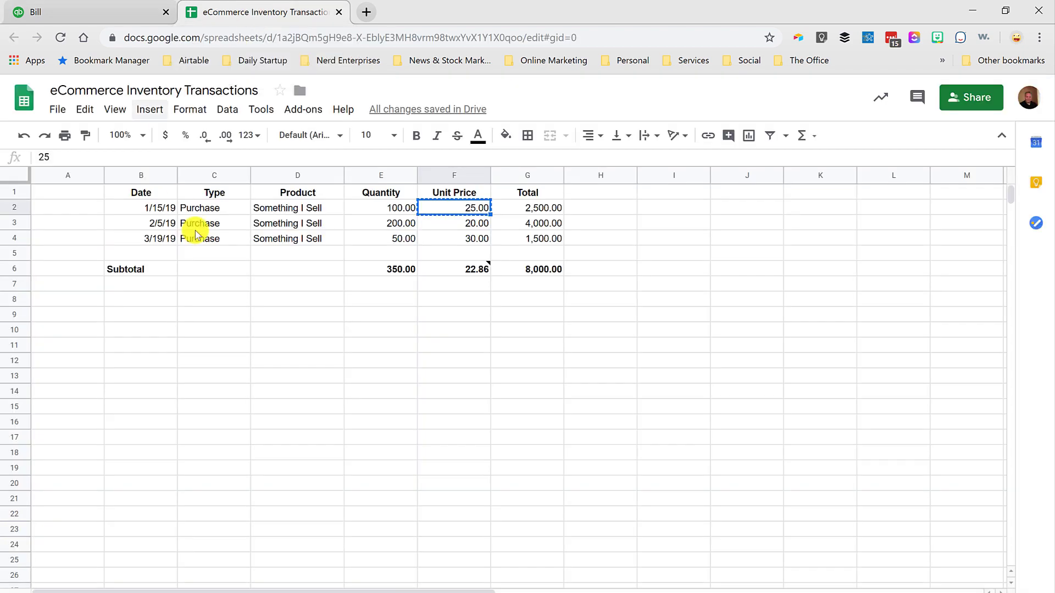
{"action": "left_click", "coordinate": [110, 10]}
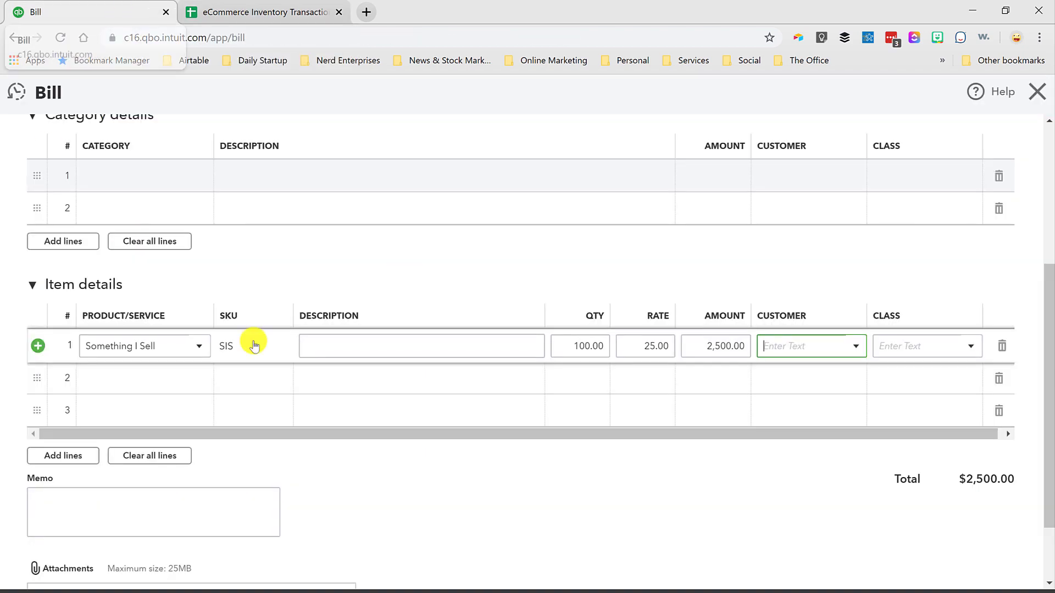
{"action": "left_click", "coordinate": [984, 578]}
Confirm saving without classes, then start a new iSupply bill dated 2/5/19.
{"action": "left_click", "coordinate": [655, 391]}
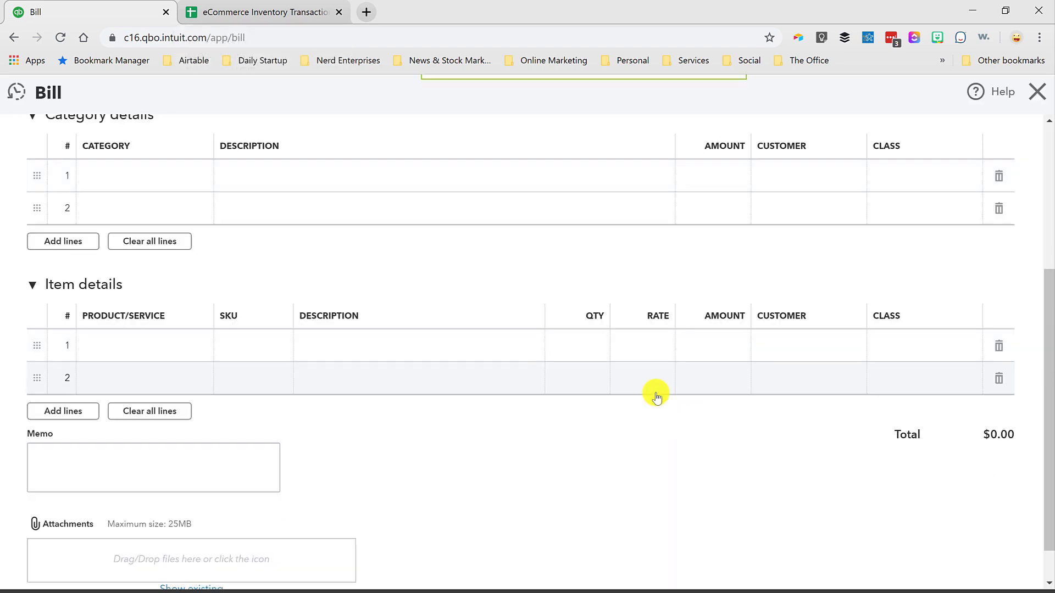
{"action": "left_click", "coordinate": [255, 11]}
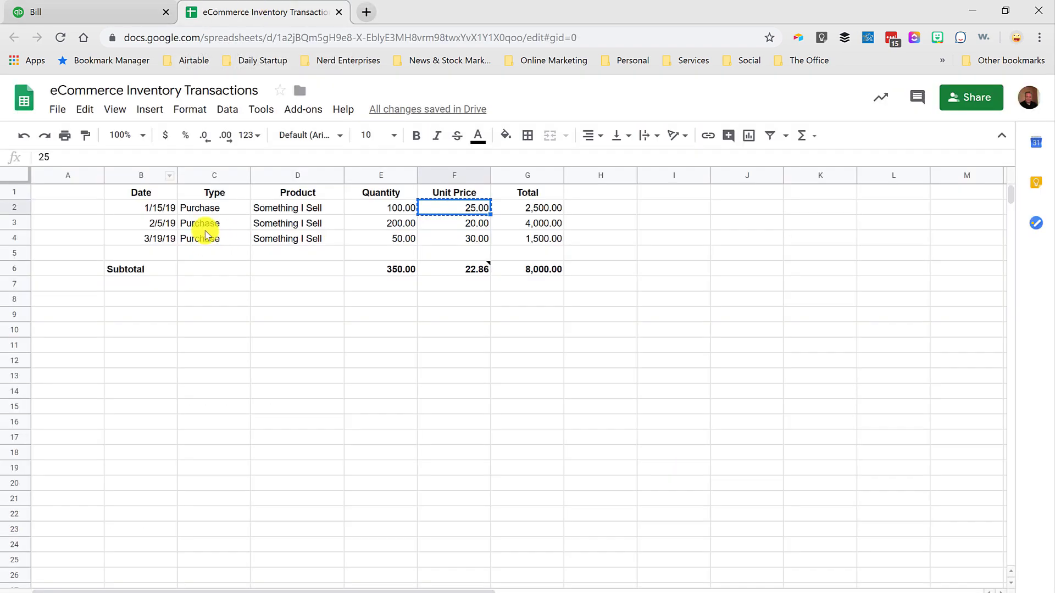
{"action": "left_click", "coordinate": [164, 237]}
{"action": "left_click", "coordinate": [153, 221]}
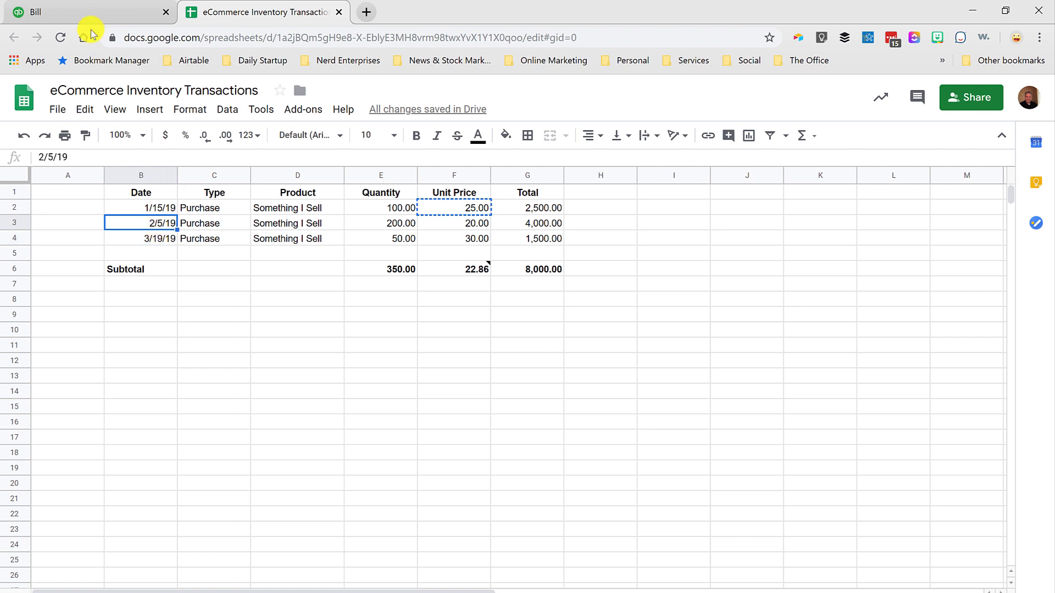
{"action": "left_click", "coordinate": [71, 11]}
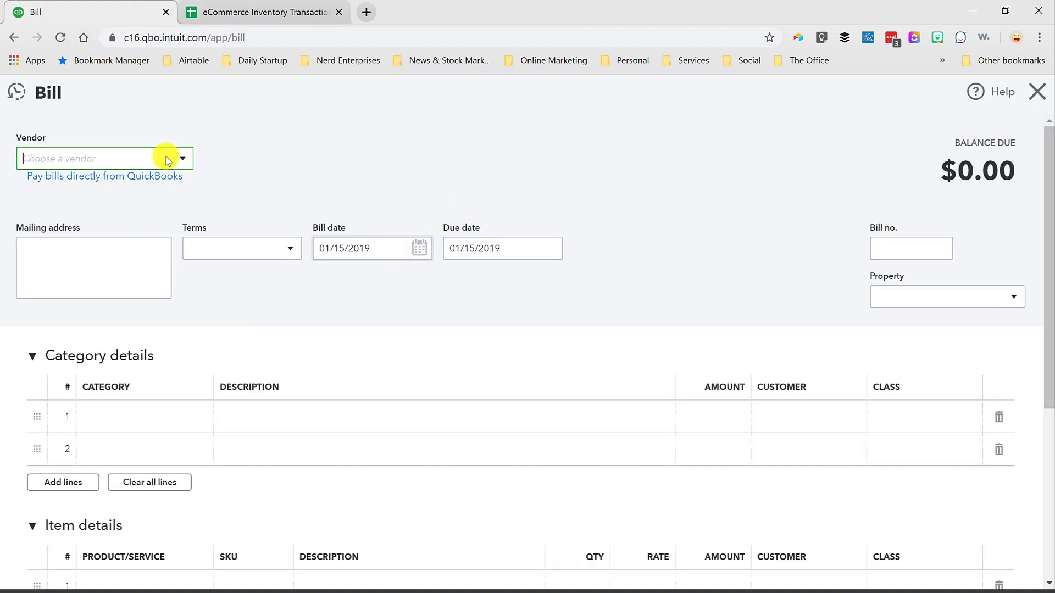
{"action": "type", "text": "iSupply"}
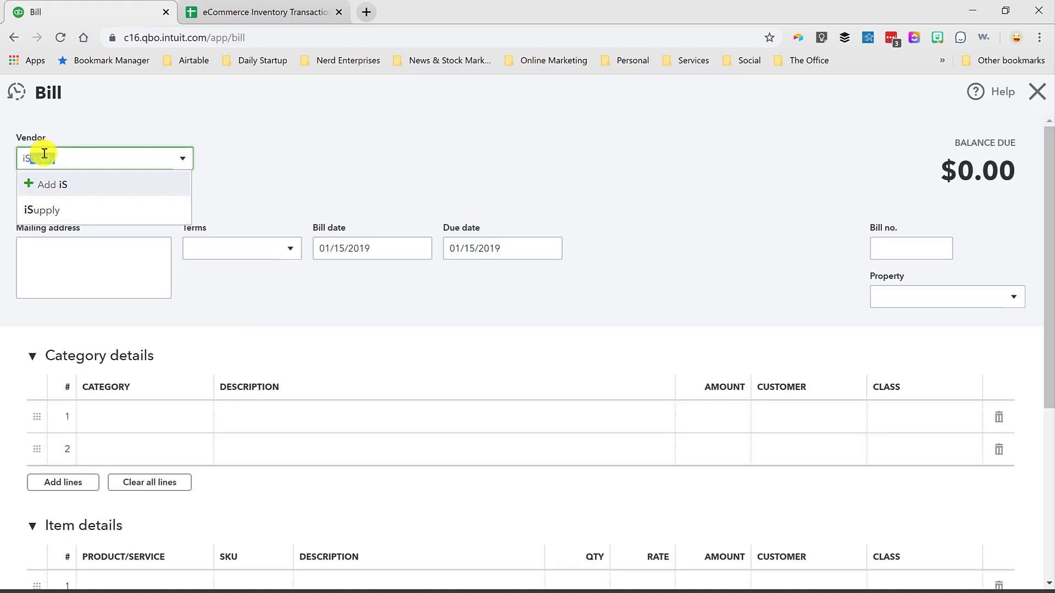
{"action": "left_click", "coordinate": [49, 207]}
{"action": "left_click", "coordinate": [384, 246]}
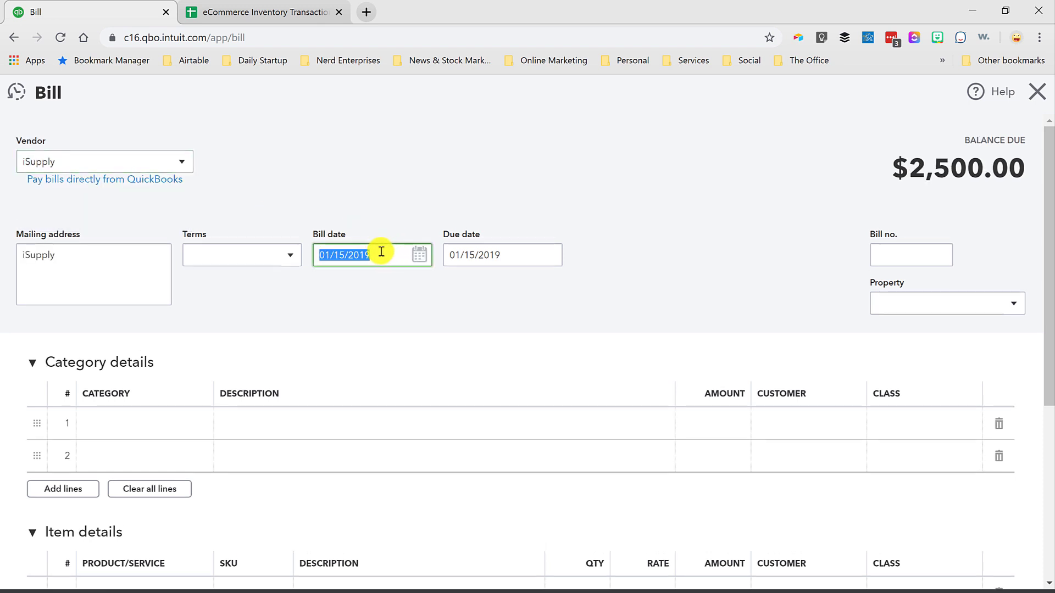
{"action": "type", "text": "2/5/19"}
{"action": "key", "text": "Tab"}
Enter quantity 200, copied from cell E3, and rate 20 on the item line.
{"action": "scroll", "coordinate": [139, 496], "scroll_direction": "down", "scroll_amount": 4}
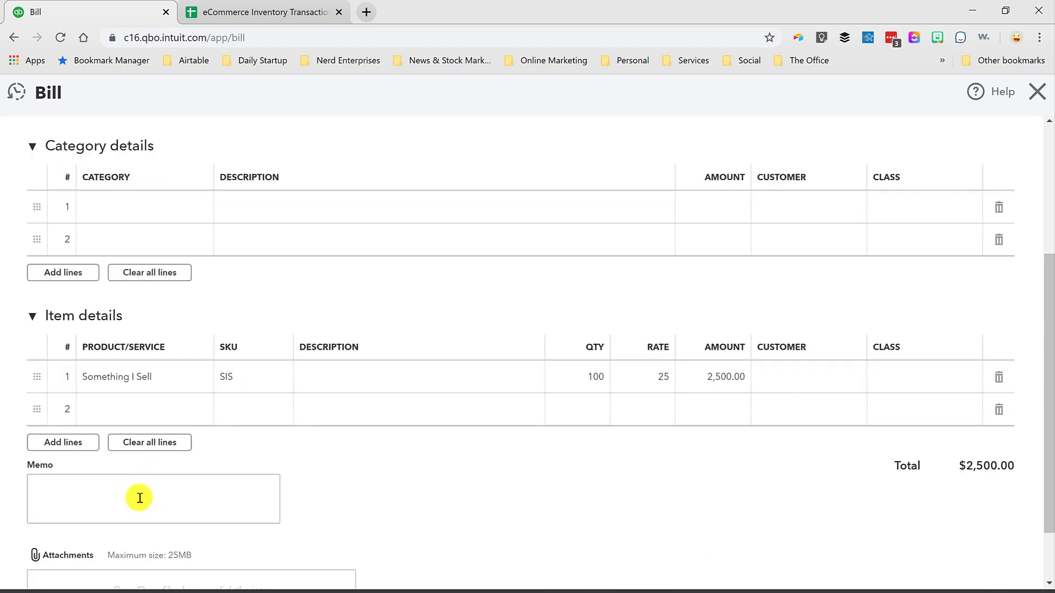
{"action": "left_click", "coordinate": [95, 384]}
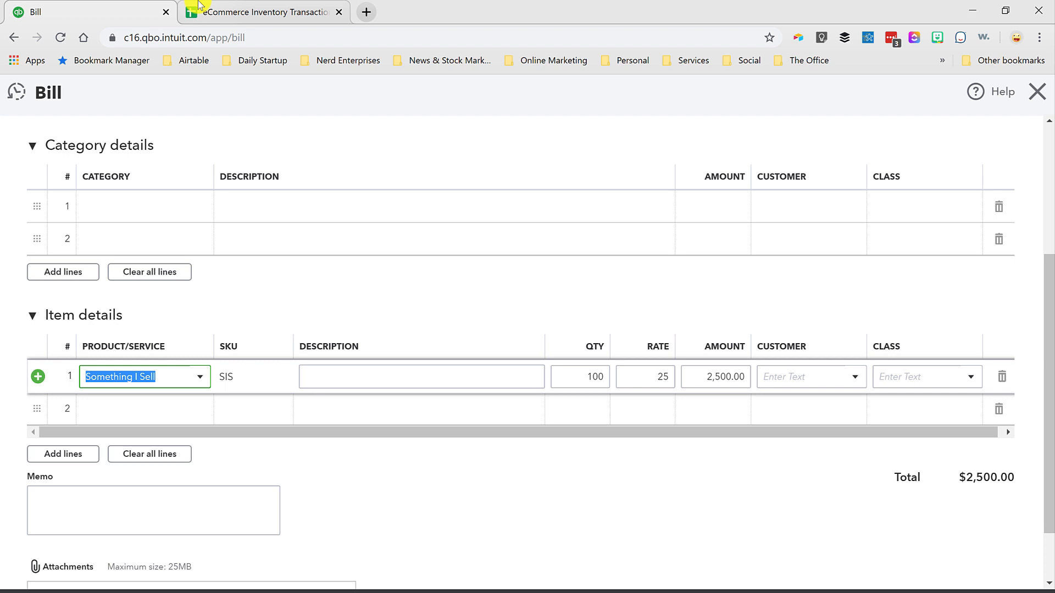
{"action": "left_click", "coordinate": [212, 5]}
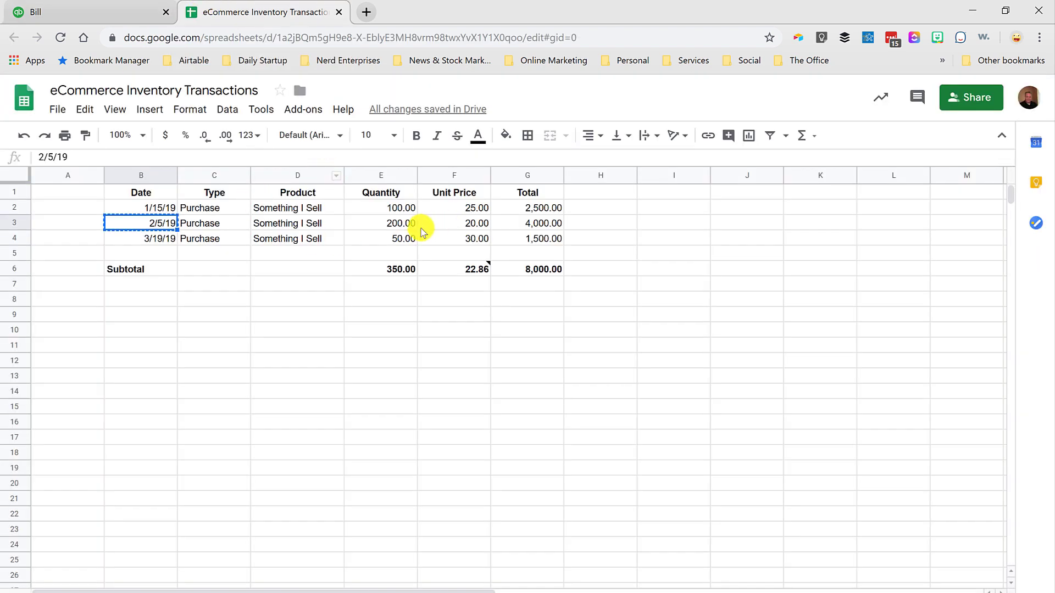
{"action": "left_click", "coordinate": [467, 225]}
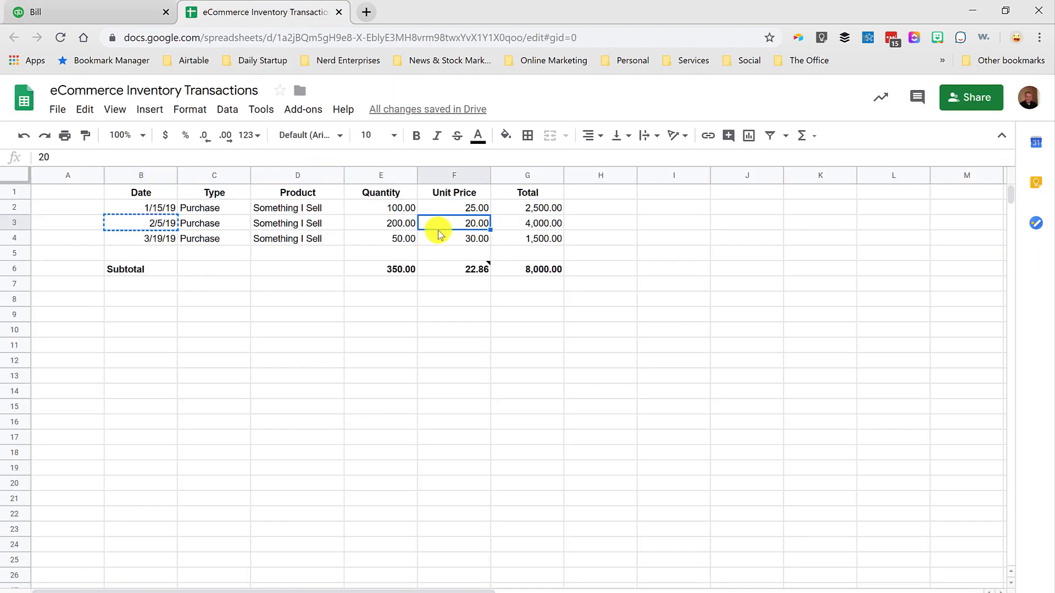
{"action": "left_click", "coordinate": [400, 224]}
{"action": "key", "text": "ctrl+c"}
{"action": "left_click", "coordinate": [459, 225]}
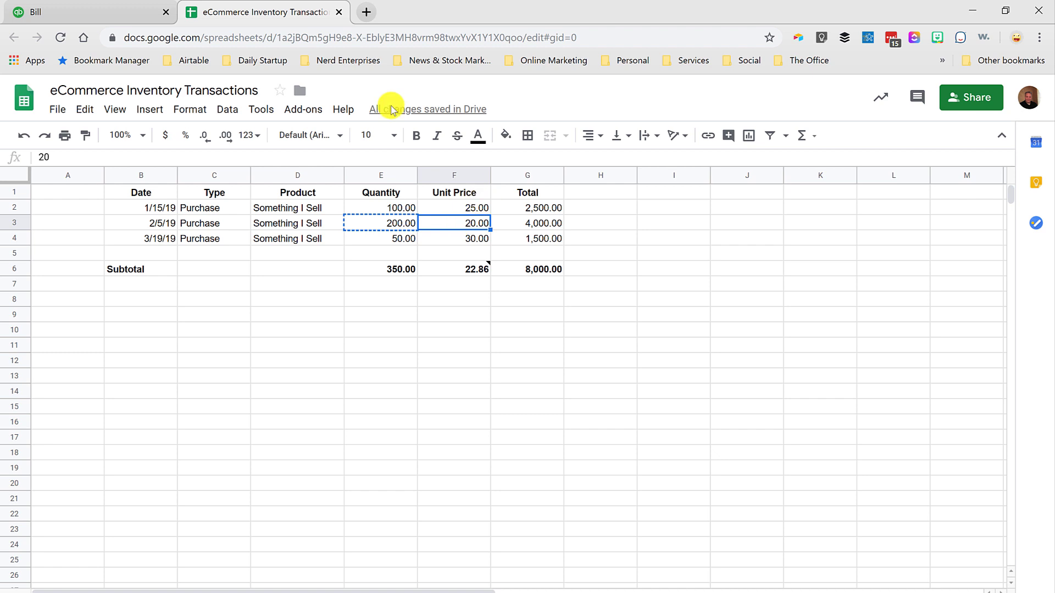
{"action": "left_click", "coordinate": [82, 11]}
{"action": "left_click", "coordinate": [598, 382]}
{"action": "double_click", "coordinate": [577, 376]}
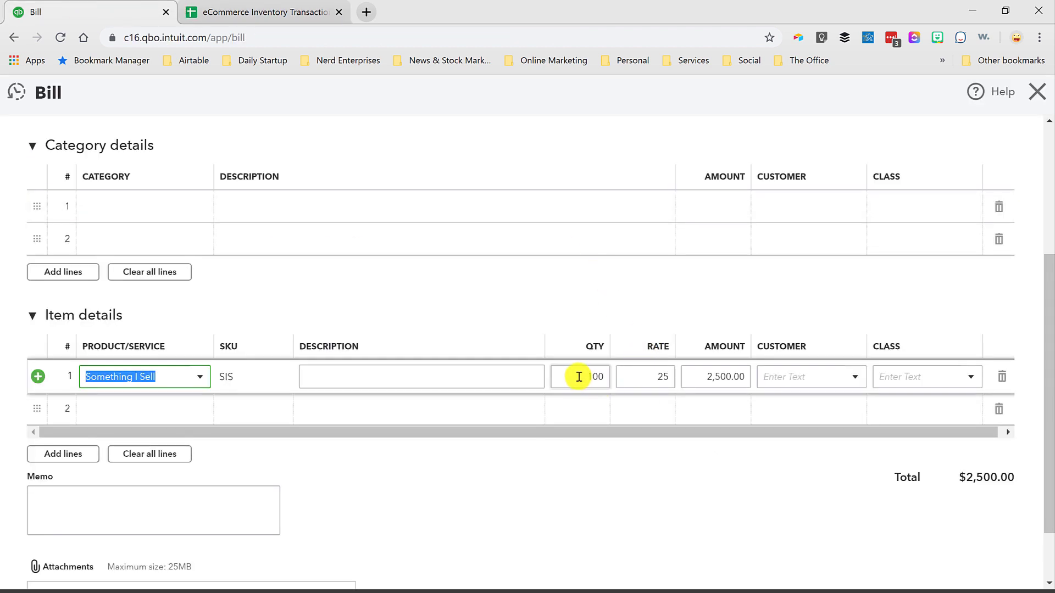
{"action": "key", "text": "ctrl+v"}
{"action": "key", "text": "Tab"}
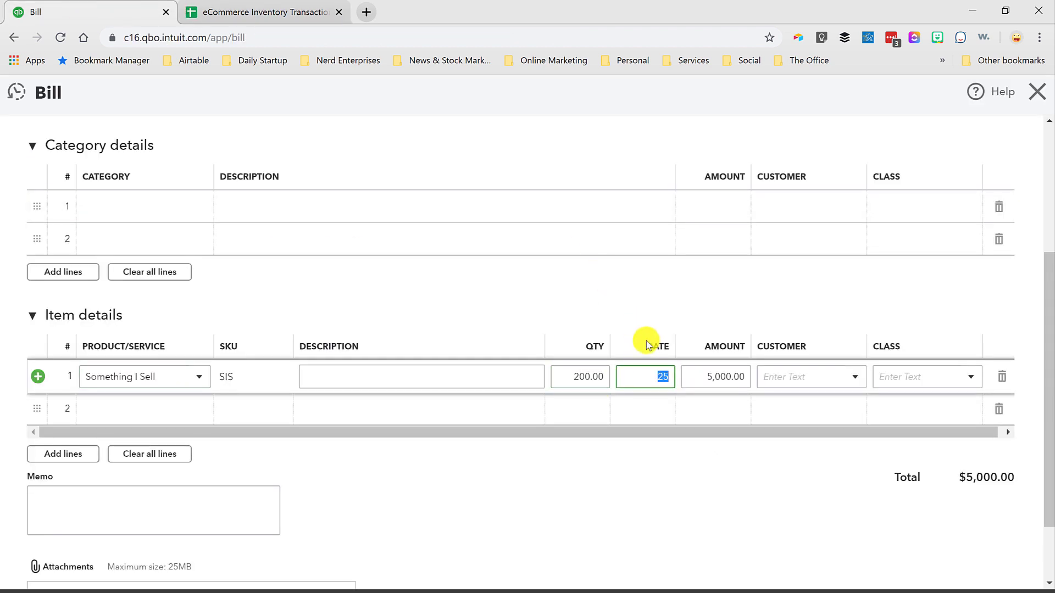
{"action": "type", "text": "20"}
Verify the quantity against E3 and save the $4,000 bill despite missing classes.
{"action": "left_click", "coordinate": [278, 11]}
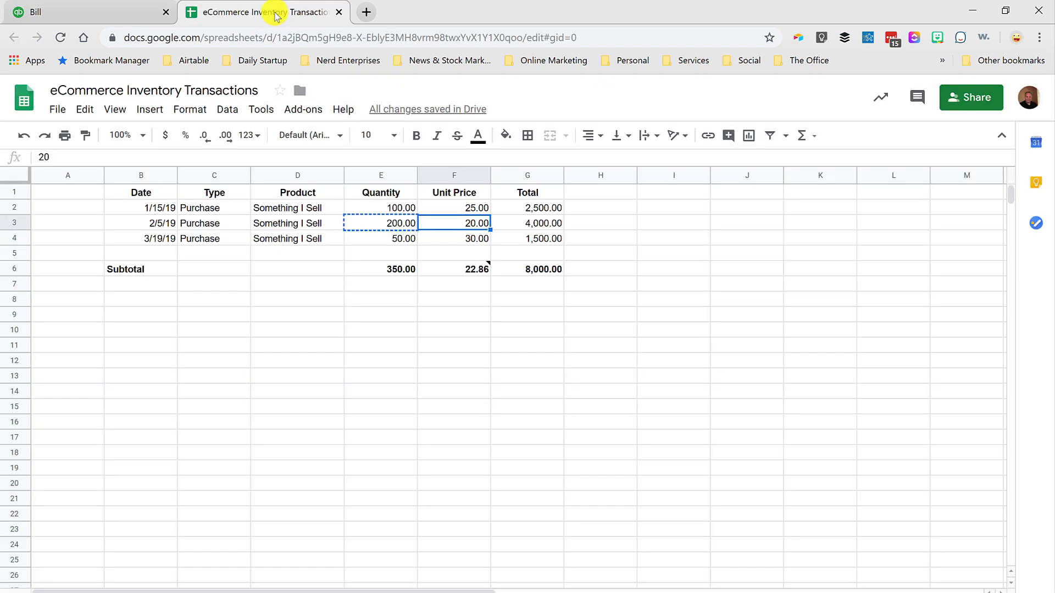
{"action": "left_click", "coordinate": [398, 225]}
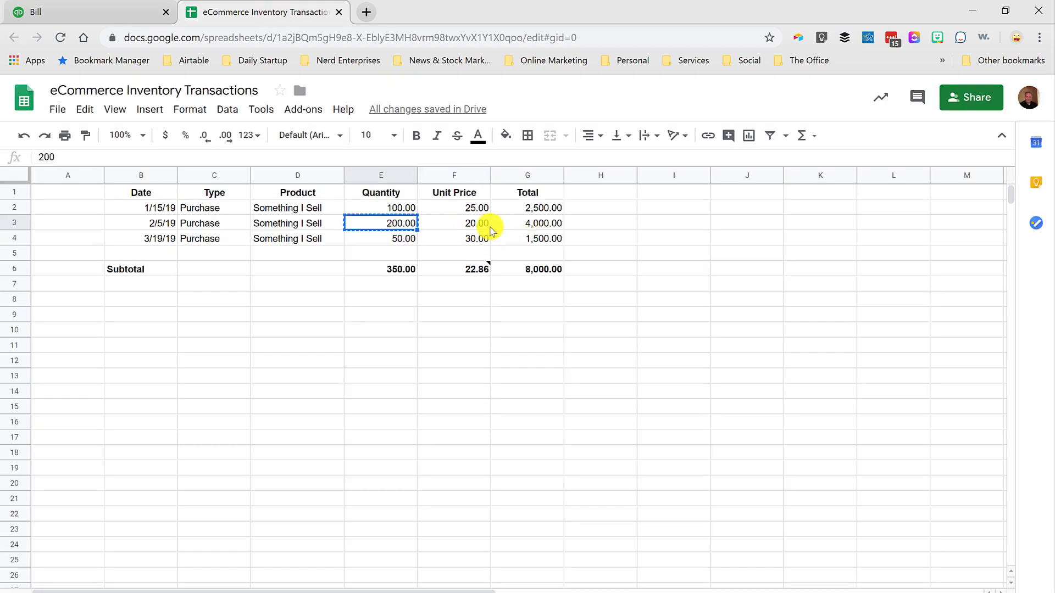
{"action": "left_click", "coordinate": [110, 13]}
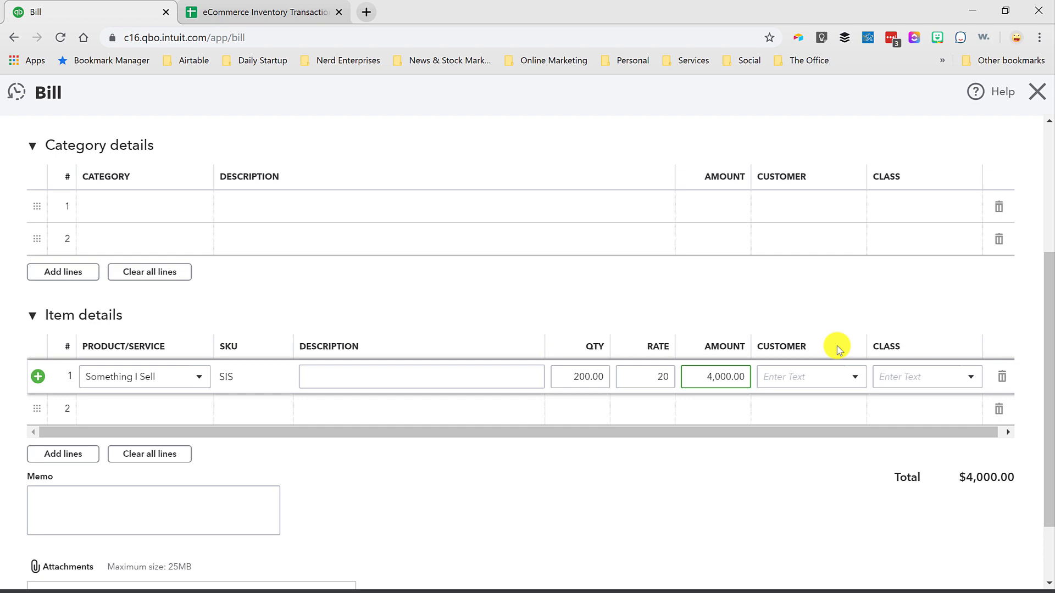
{"action": "left_click", "coordinate": [995, 591]}
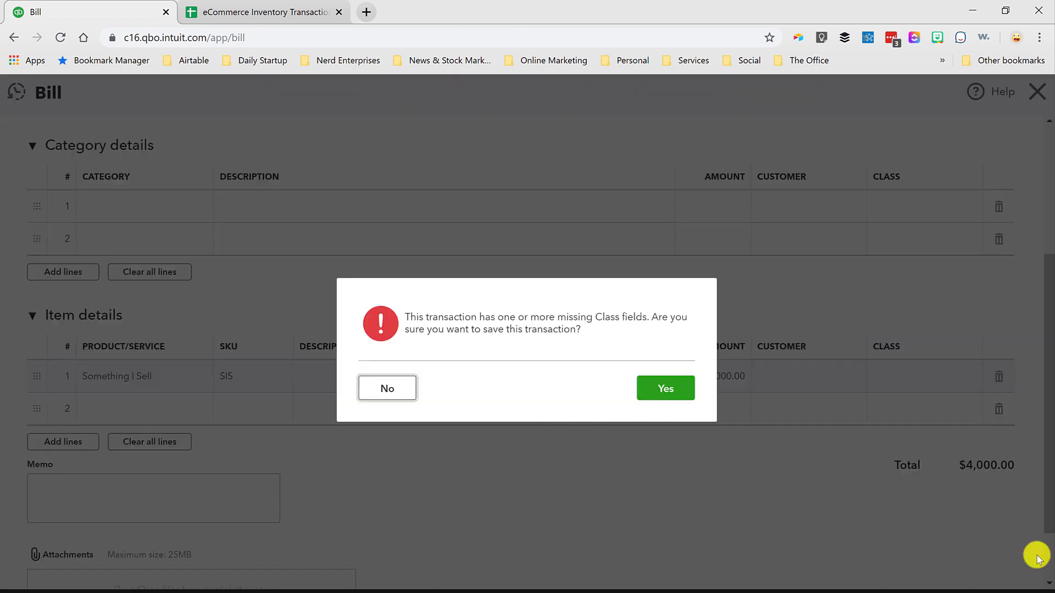
{"action": "left_click", "coordinate": [673, 396]}
{"action": "left_click", "coordinate": [246, 16]}
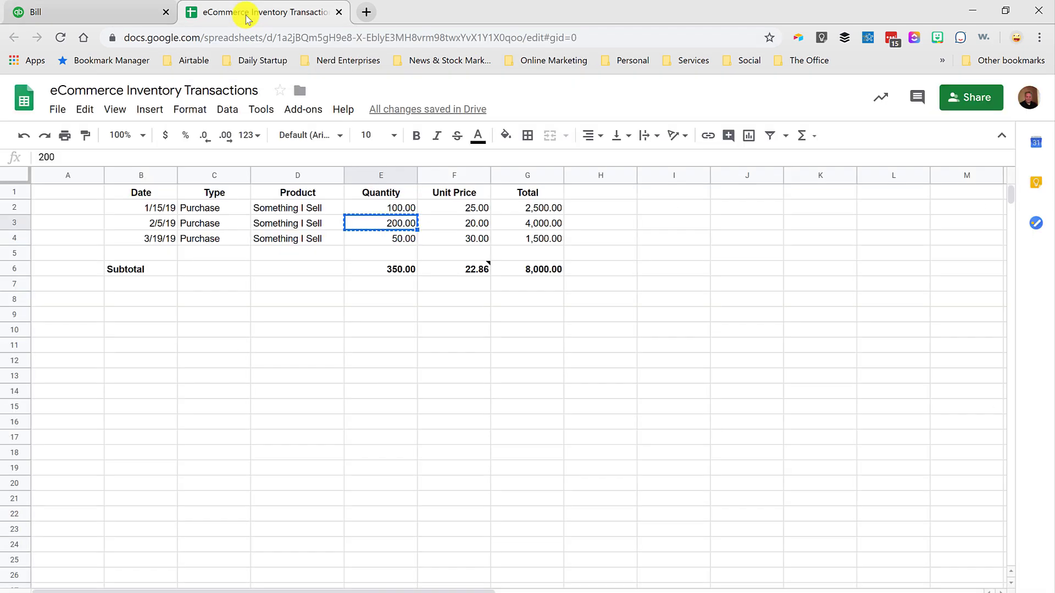
Copy the 3/19/19 purchase date and start an iSupply bill dated 03/19/2019.
{"action": "left_click", "coordinate": [159, 239]}
{"action": "key", "text": "ctrl+c"}
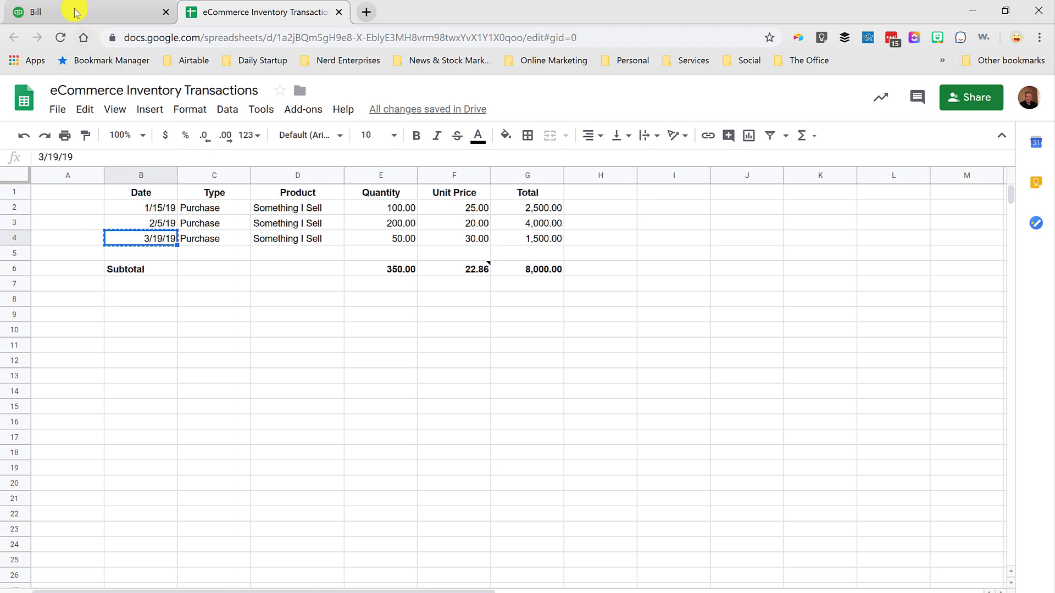
{"action": "left_click", "coordinate": [378, 241]}
{"action": "left_click", "coordinate": [477, 239]}
{"action": "left_click", "coordinate": [40, 14]}
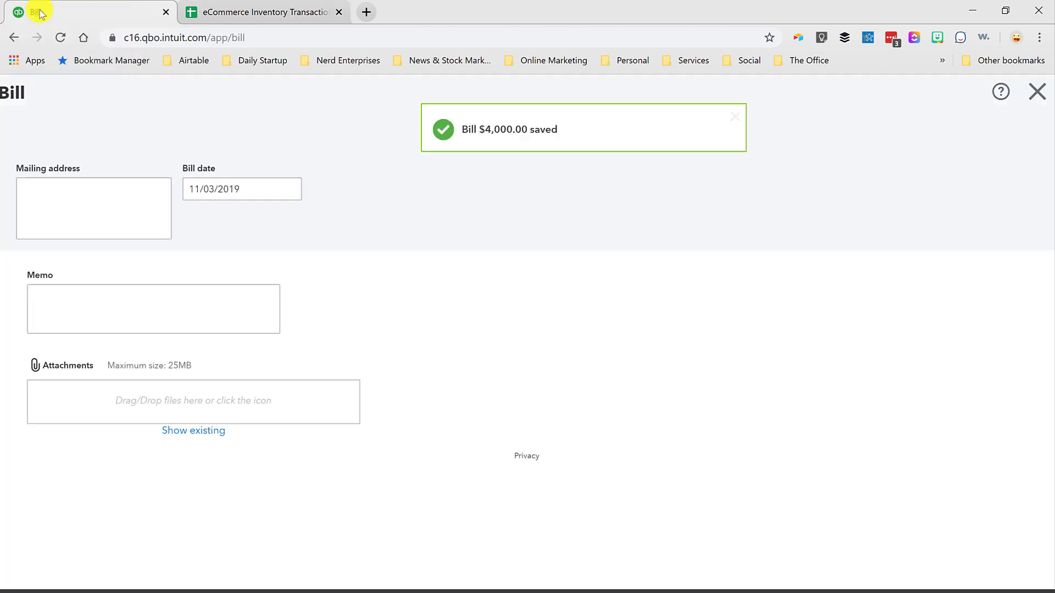
{"action": "type", "text": "is"}
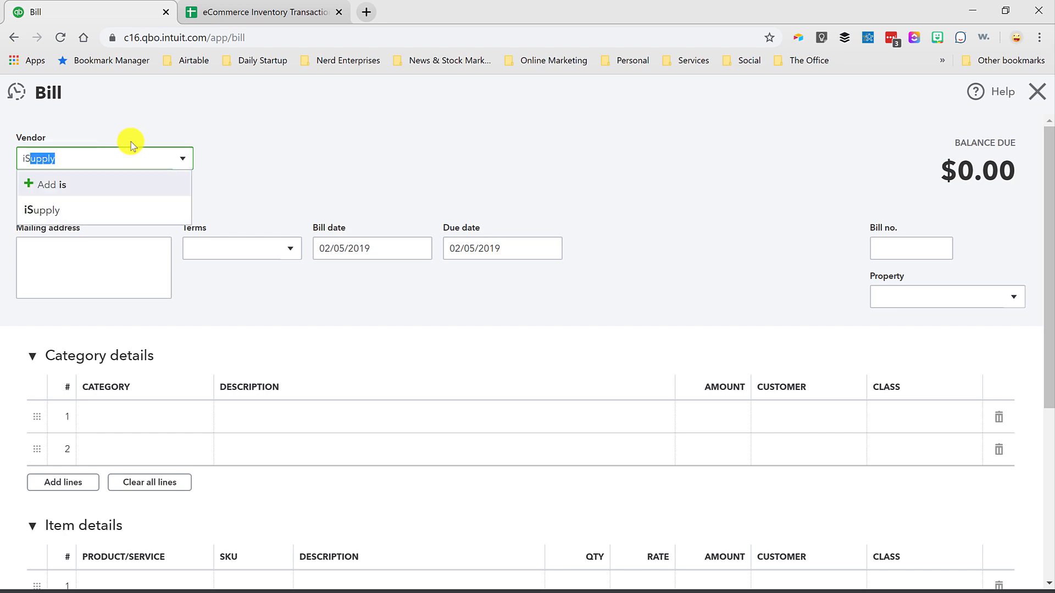
{"action": "key", "text": "Tab"}
{"action": "key", "text": "Tab"}
{"action": "key", "text": "Tab"}
{"action": "key", "text": "ctrl+v"}
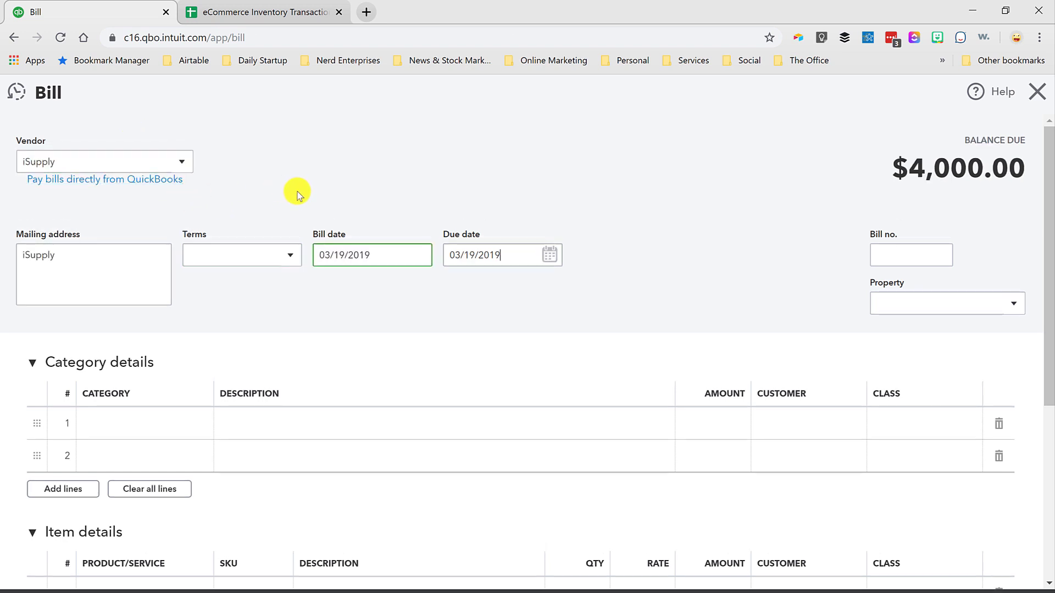
{"action": "key", "text": "Tab"}
{"action": "key", "text": "Tab"}
Enter 50 units of Something I Sell at 30 and save the $1,500 bill.
{"action": "scroll", "coordinate": [175, 332], "scroll_direction": "down", "scroll_amount": 3}
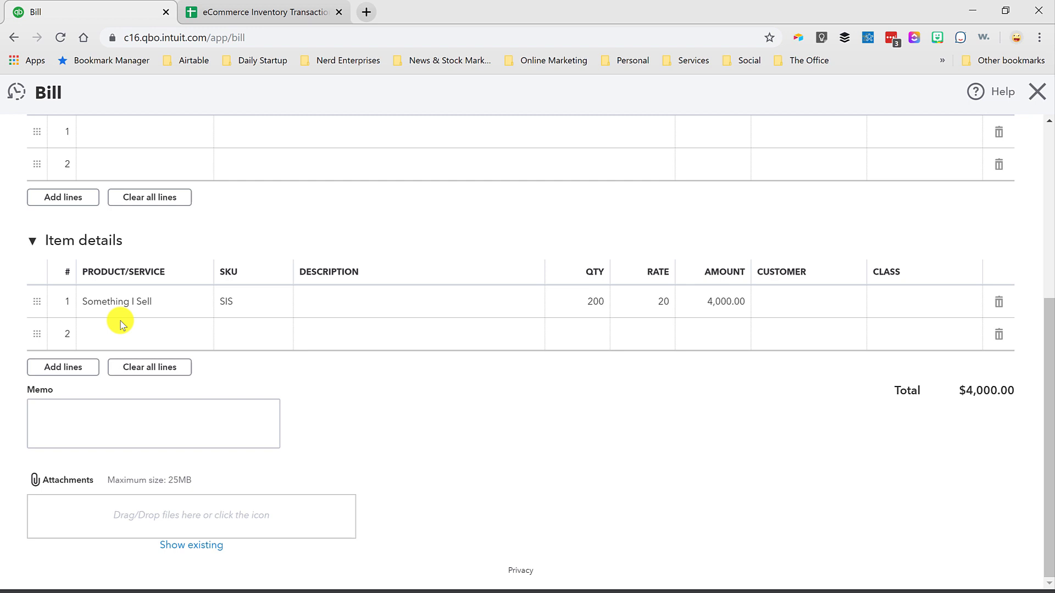
{"action": "left_click", "coordinate": [146, 305]}
{"action": "type", "text": "50"}
{"action": "key", "text": "Tab"}
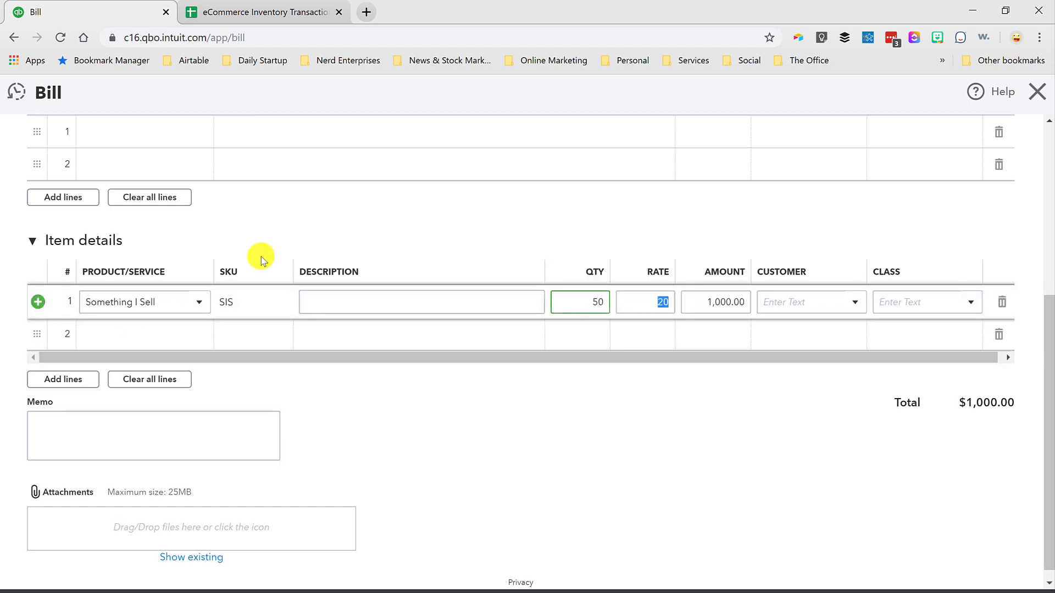
{"action": "type", "text": "30"}
{"action": "key", "text": "Tab"}
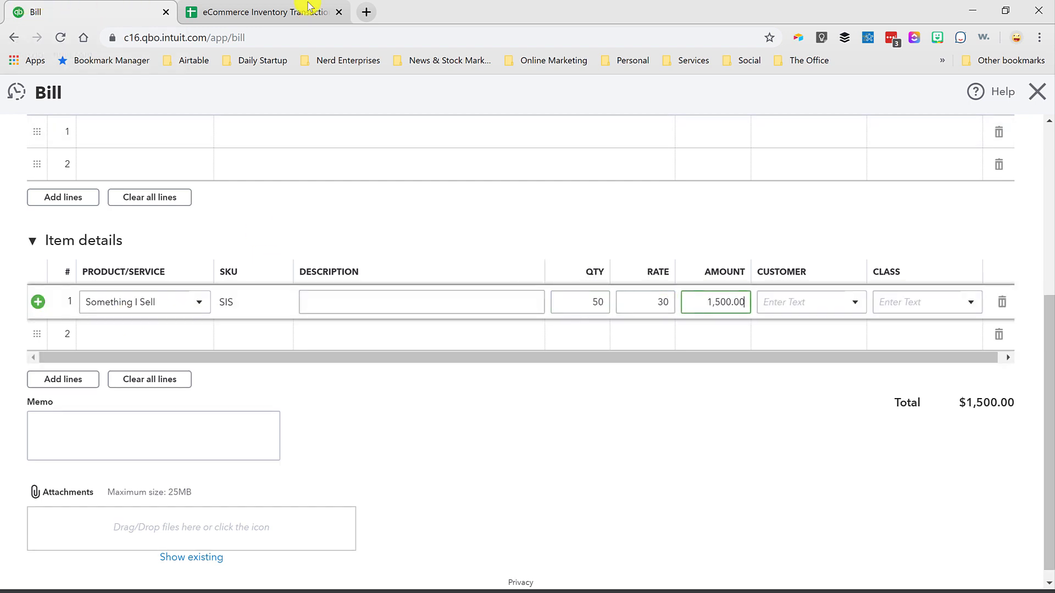
{"action": "left_click", "coordinate": [266, 11]}
{"action": "left_click", "coordinate": [108, 17]}
{"action": "left_click", "coordinate": [959, 579]}
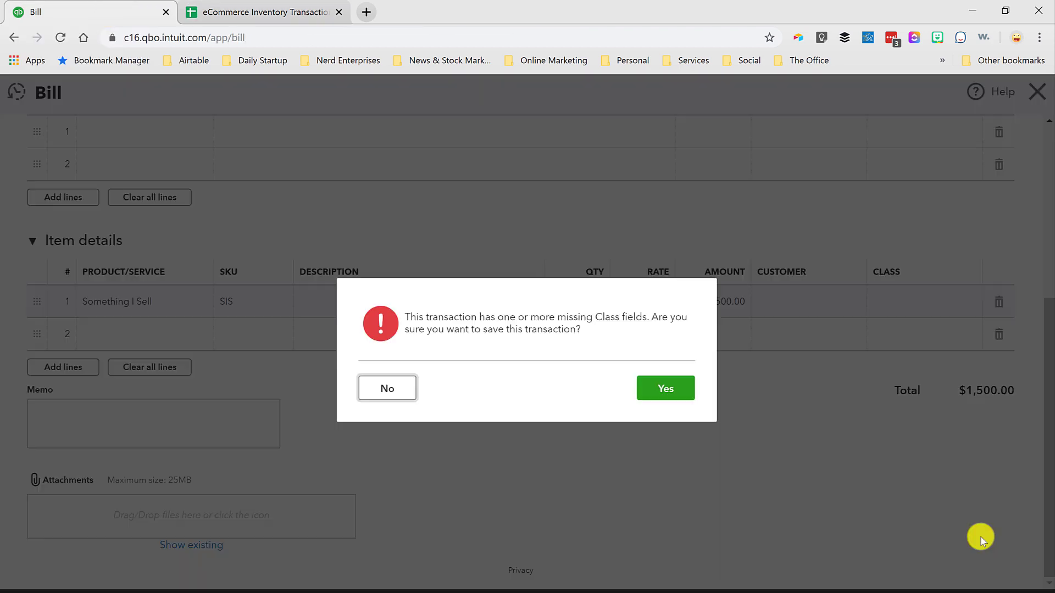
{"action": "left_click", "coordinate": [677, 400]}
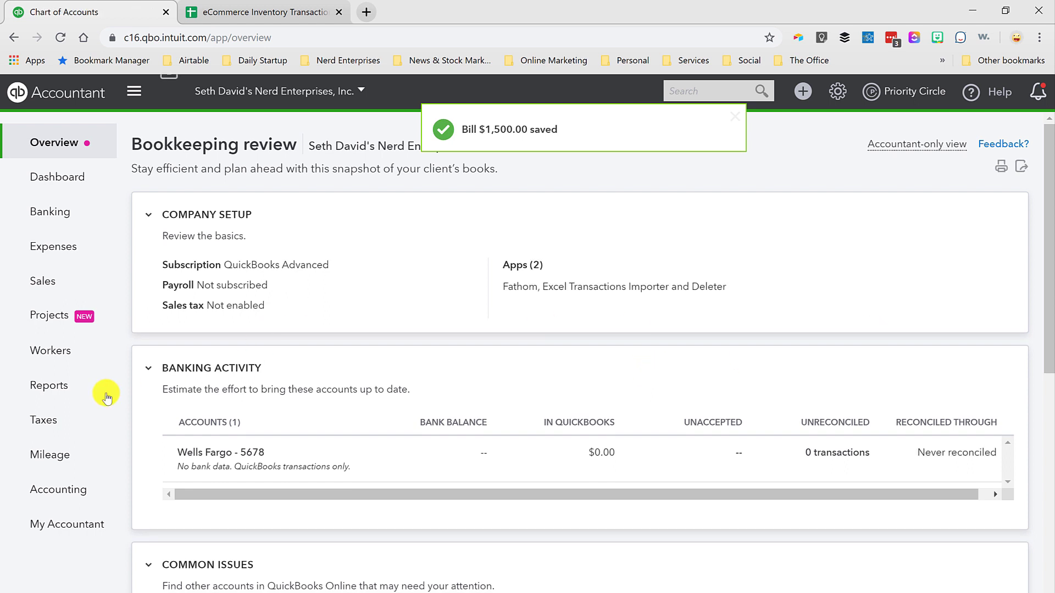
Search reports for 'Inven' and open the Inventory Valuation Summary.
{"action": "left_click", "coordinate": [58, 388]}
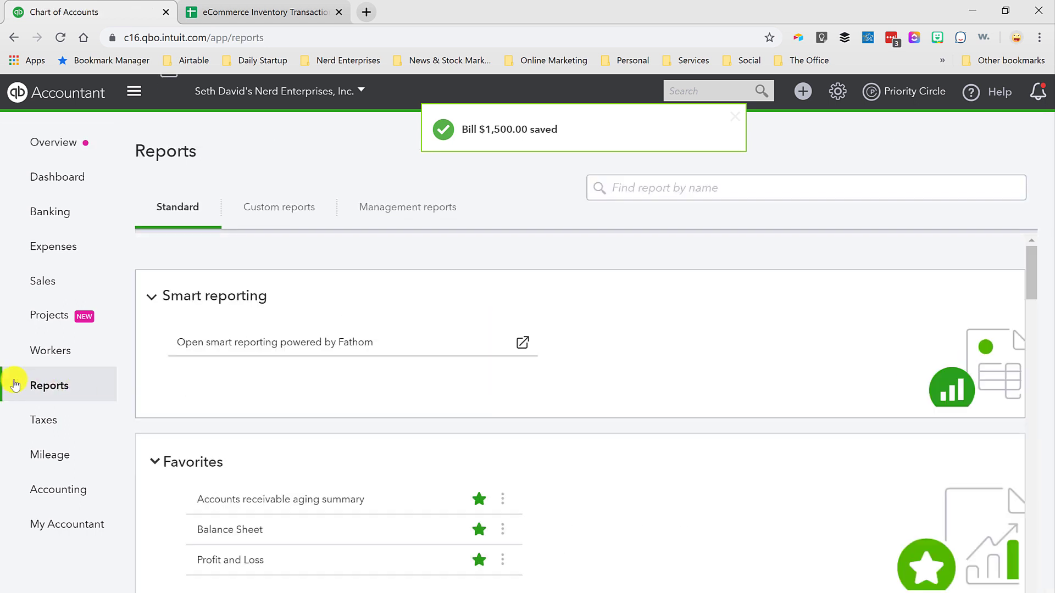
{"action": "left_click", "coordinate": [639, 184]}
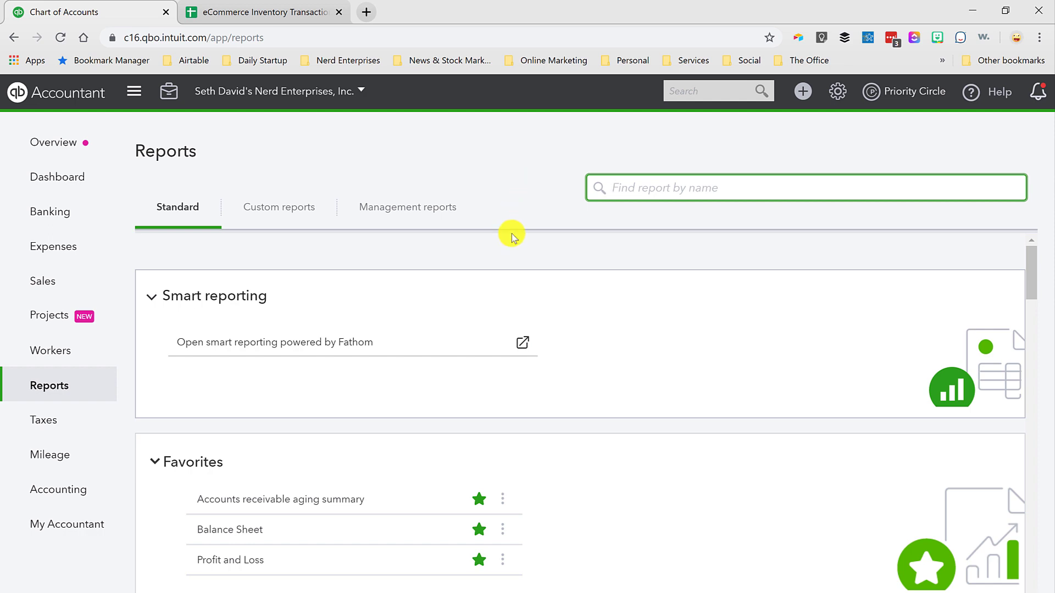
{"action": "type", "text": "Inven"}
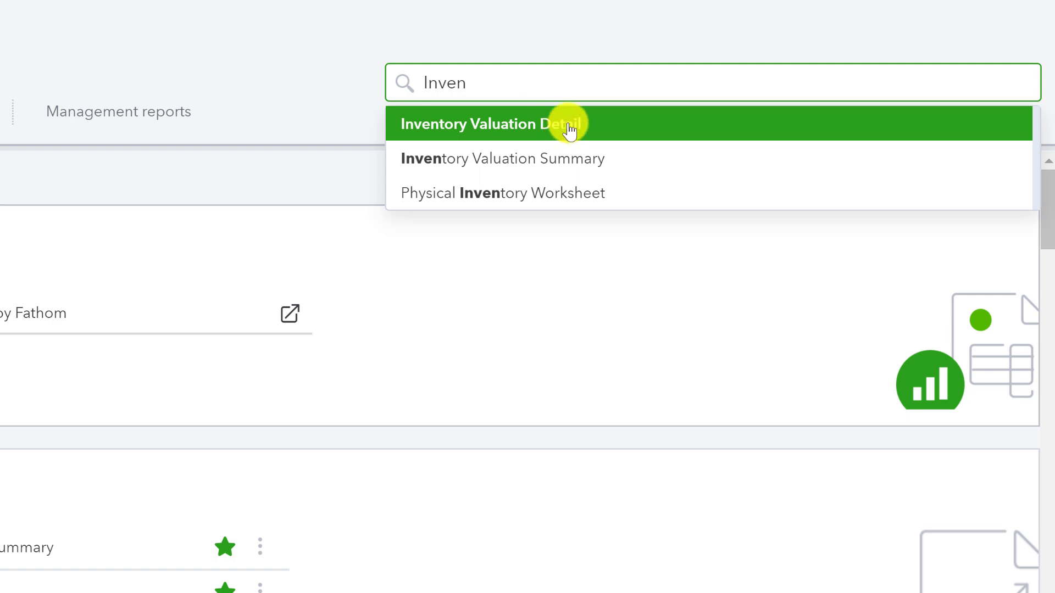
{"action": "left_click", "coordinate": [538, 158]}
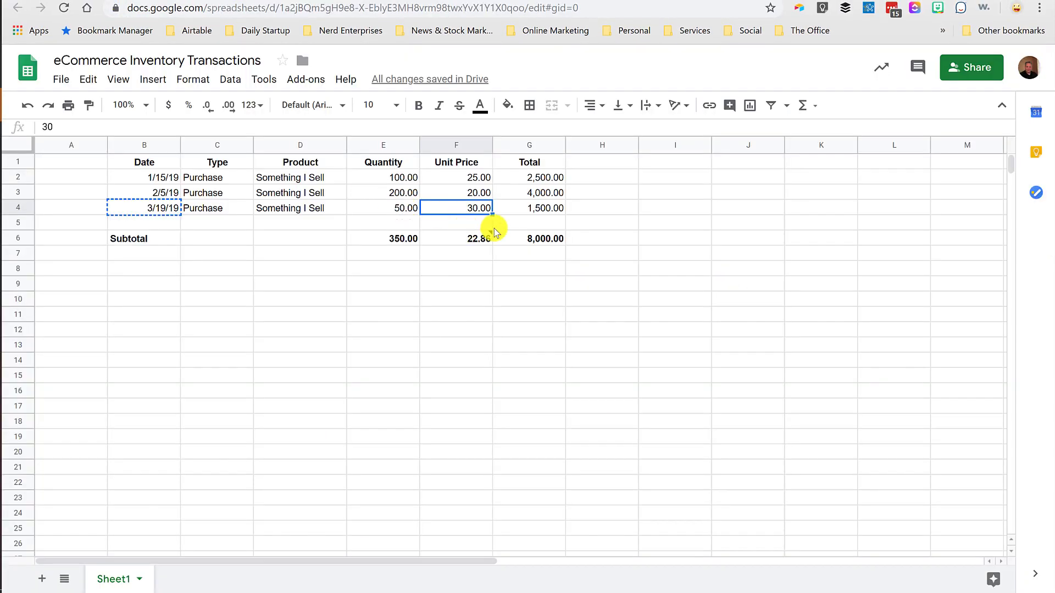
Compare the report's 350 units and $8,000.00 with the sheet's total and F6 average cost.
{"action": "left_click", "coordinate": [526, 240]}
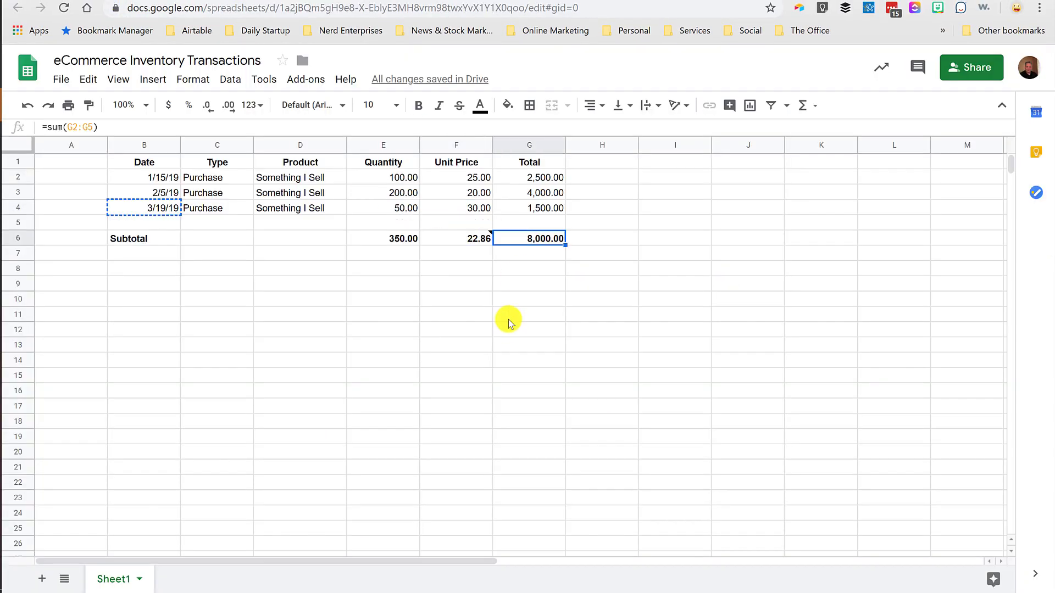
{"action": "left_click", "coordinate": [467, 241]}
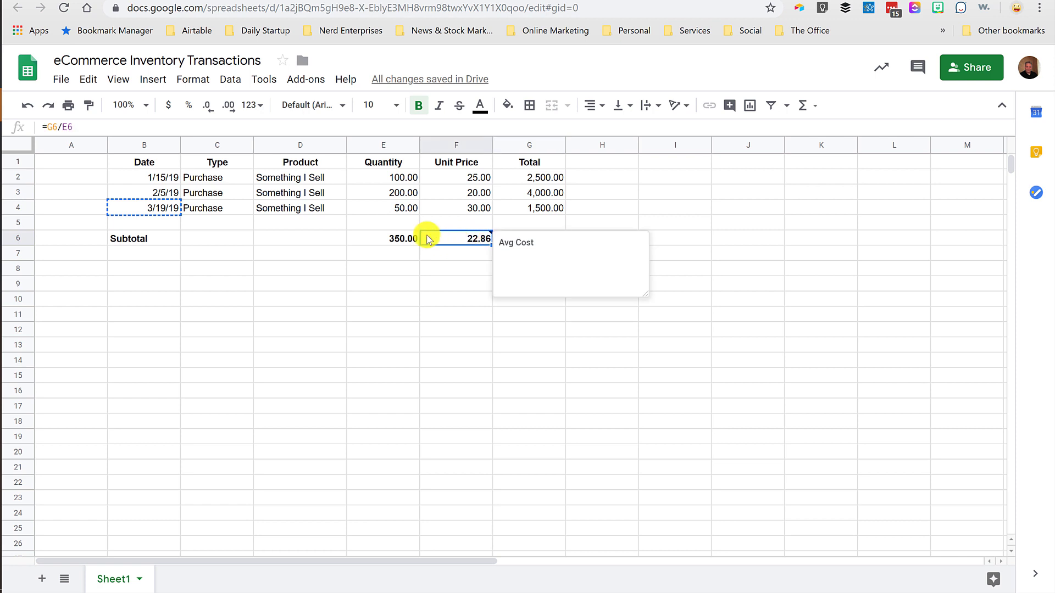
{"action": "key", "text": "Down"}
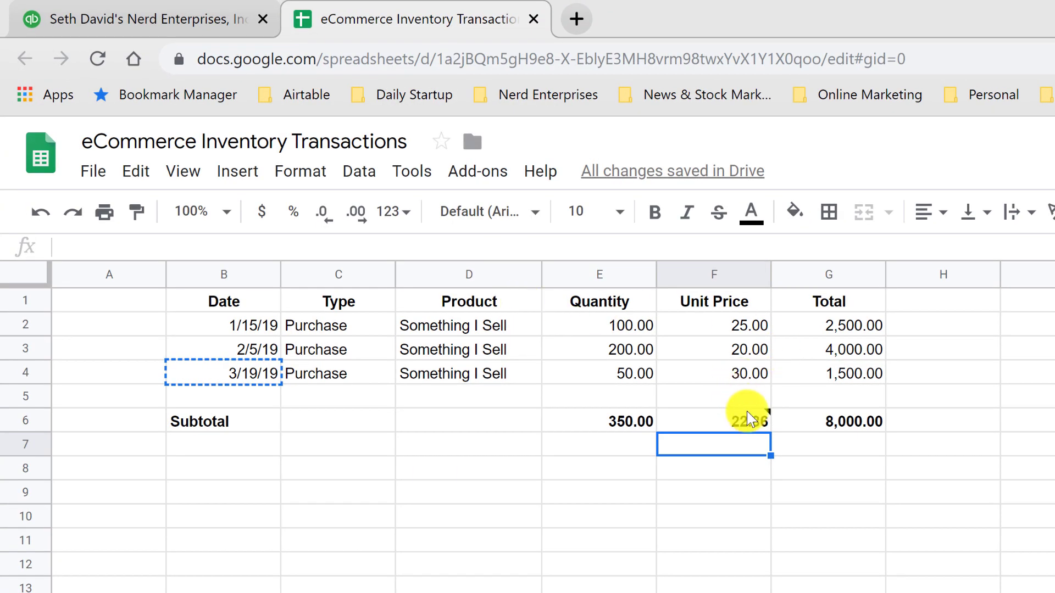
{"action": "left_click", "coordinate": [748, 420]}
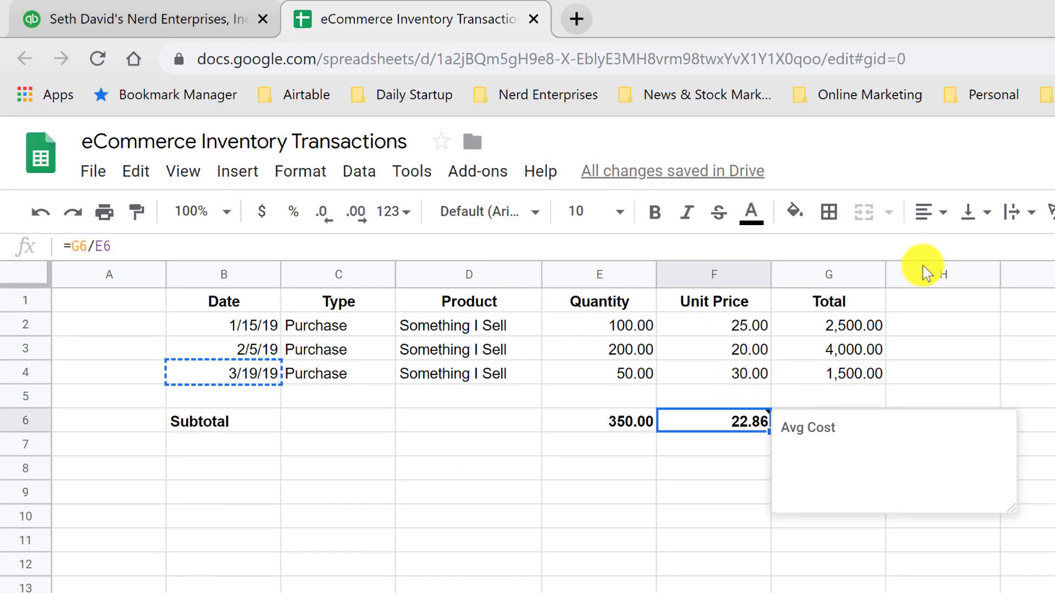
{"action": "left_click", "coordinate": [148, 19]}
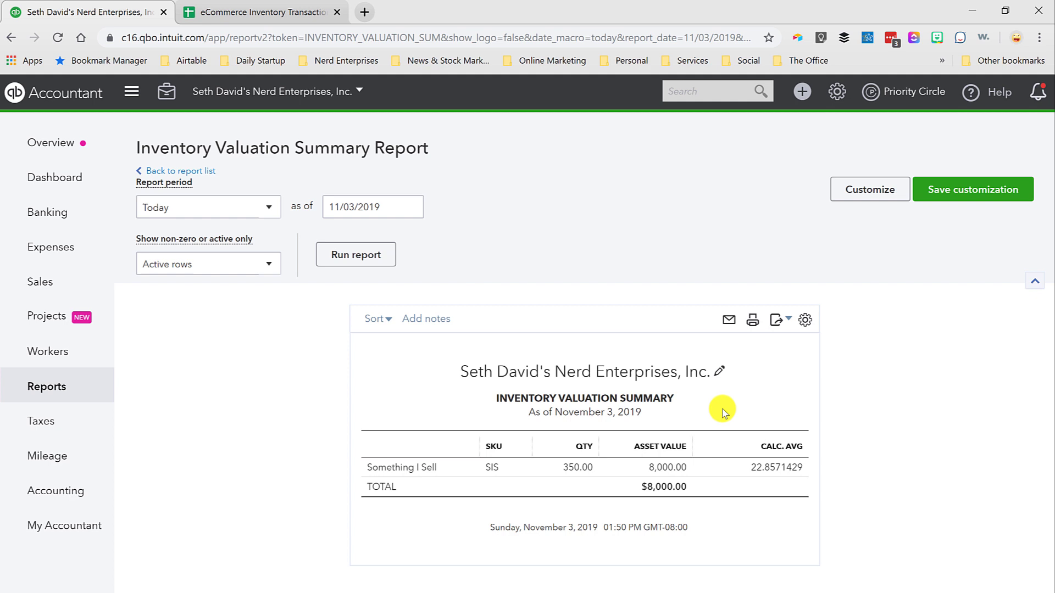
Run the Inventory Valuation Detail report for All Dates and review its FIFO cost column.
{"action": "left_click", "coordinate": [43, 397]}
{"action": "left_click", "coordinate": [649, 189]}
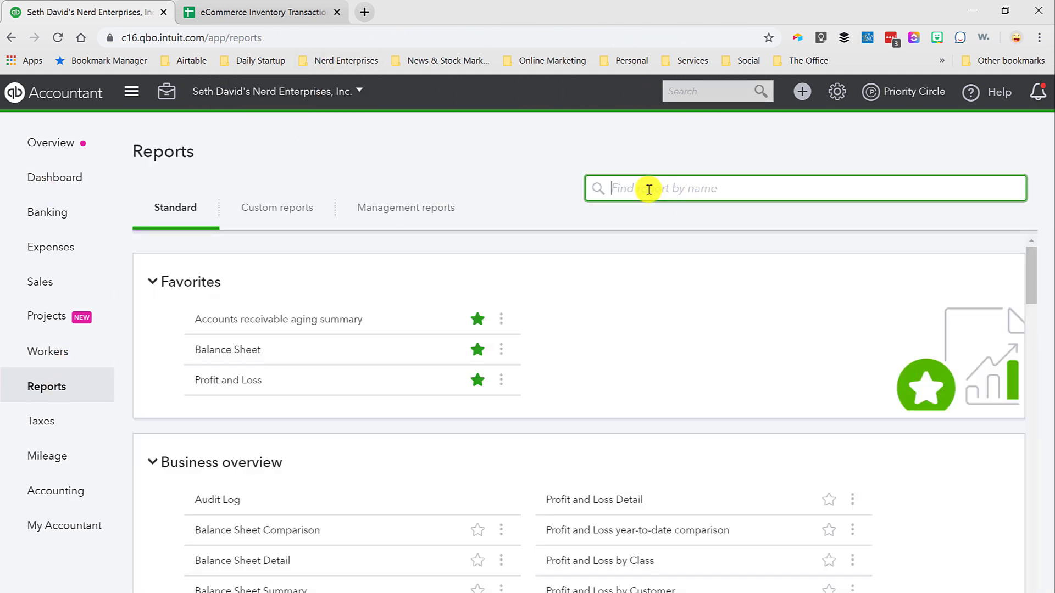
{"action": "type", "text": "inv"}
{"action": "left_click", "coordinate": [640, 240]}
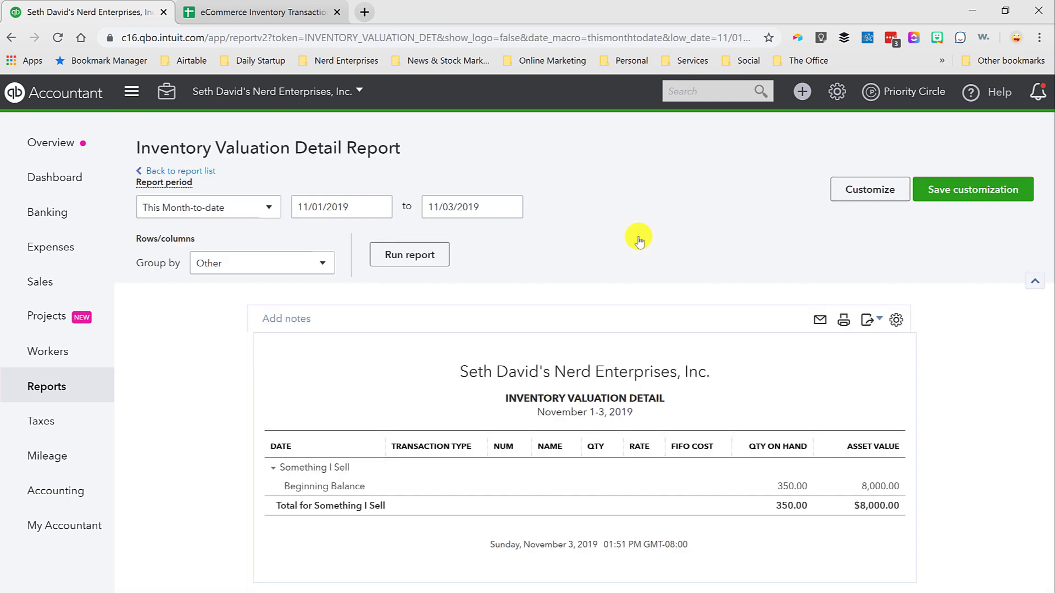
{"action": "left_click", "coordinate": [208, 207]}
{"action": "left_click", "coordinate": [171, 234]}
{"action": "left_click", "coordinate": [432, 255]}
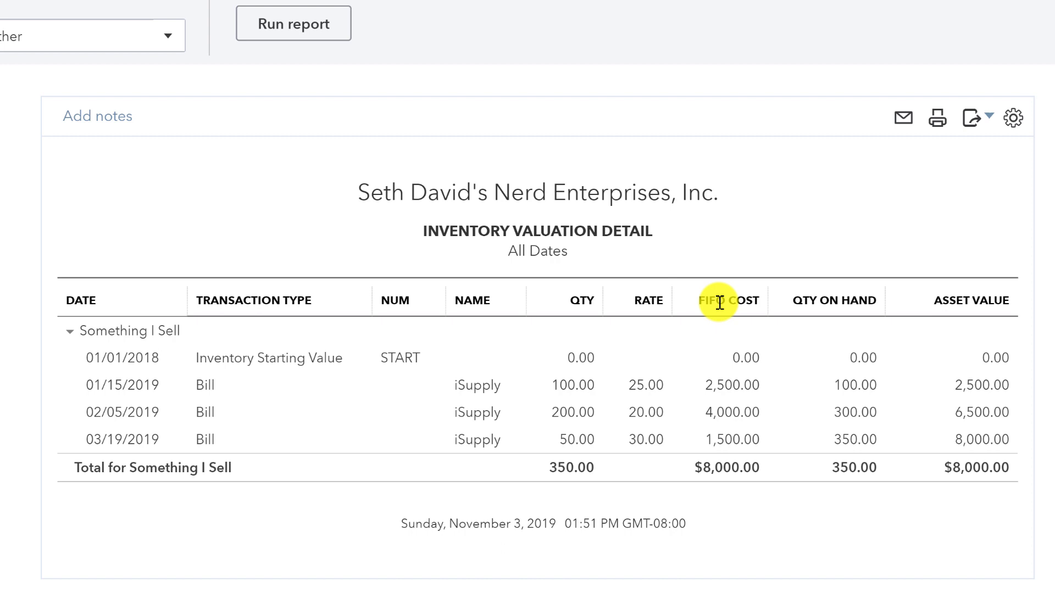
{"action": "left_click_drag", "start_coordinate": [701, 302], "coordinate": [725, 302]}
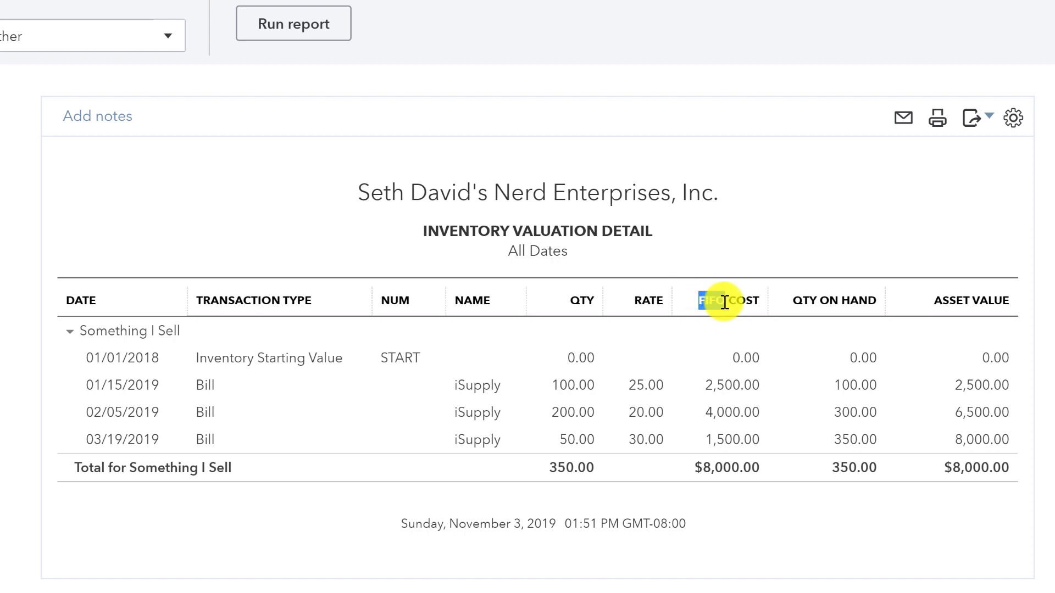
{"action": "left_click", "coordinate": [725, 302]}
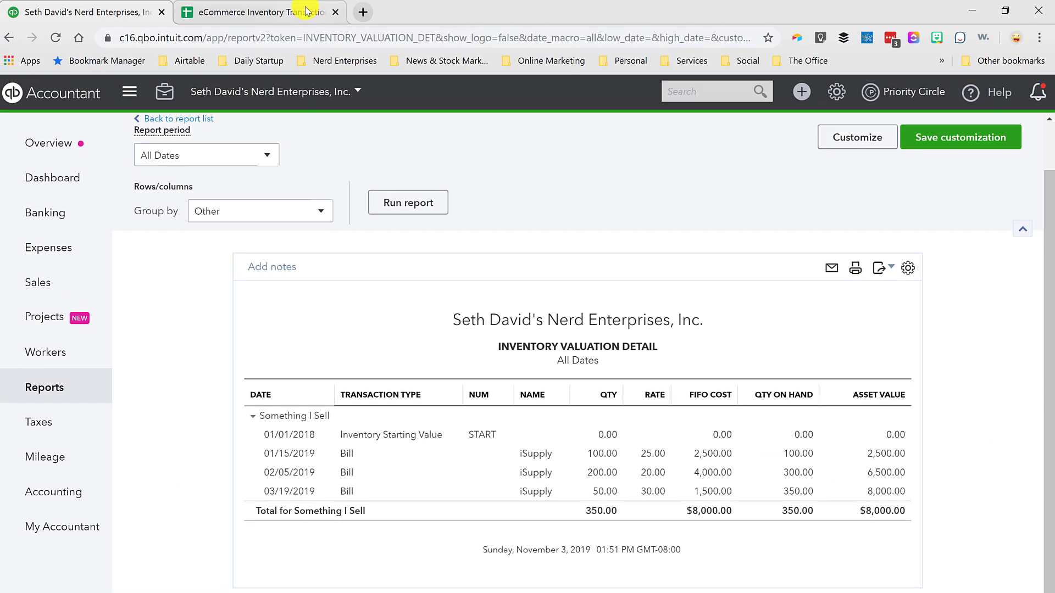
Back in the inventory sheet, start entering the sale date 4/ in cell B8.
{"action": "left_click", "coordinate": [306, 9]}
{"action": "left_click", "coordinate": [137, 303]}
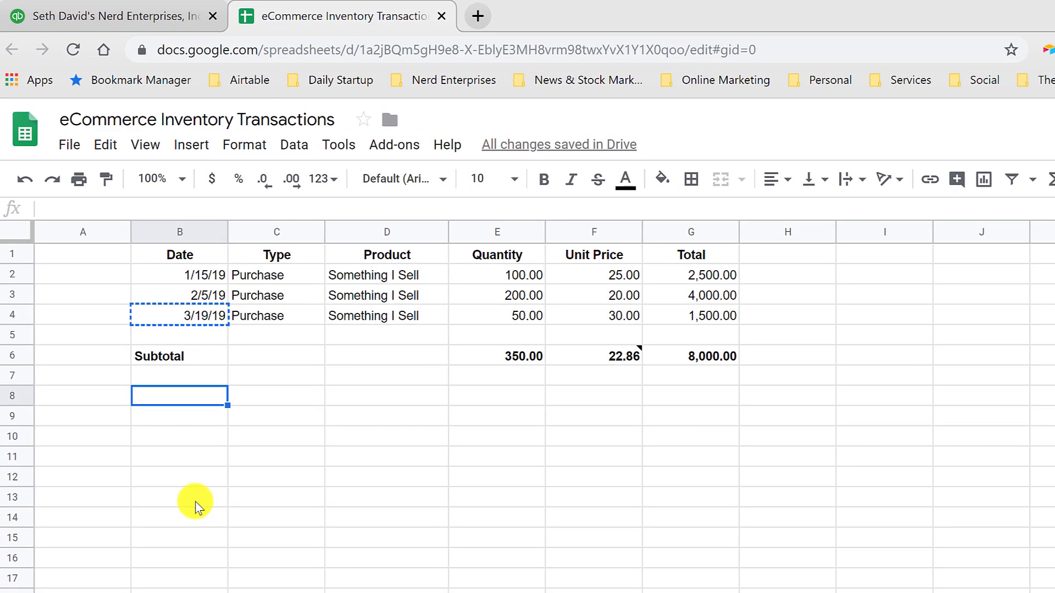
{"action": "type", "text": "4/"}
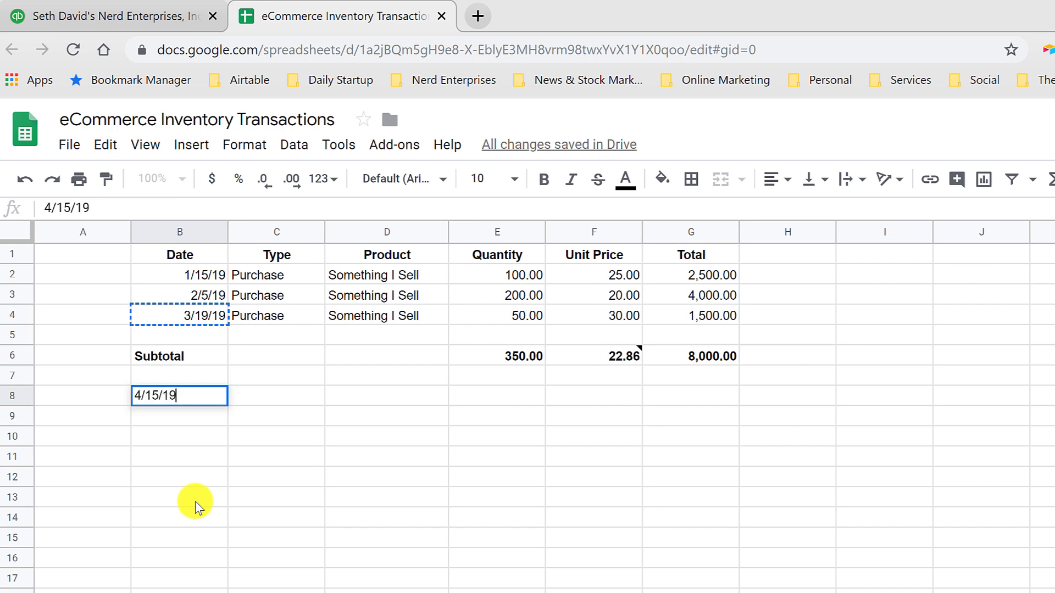
Fill row 8 with the sale: 4/15/19, Sale, product Some, quantity 150.
{"action": "type", "text": "15/19"}
{"action": "key", "text": "Tab"}
{"action": "type", "text": "Sale"}
{"action": "key", "text": "Tab"}
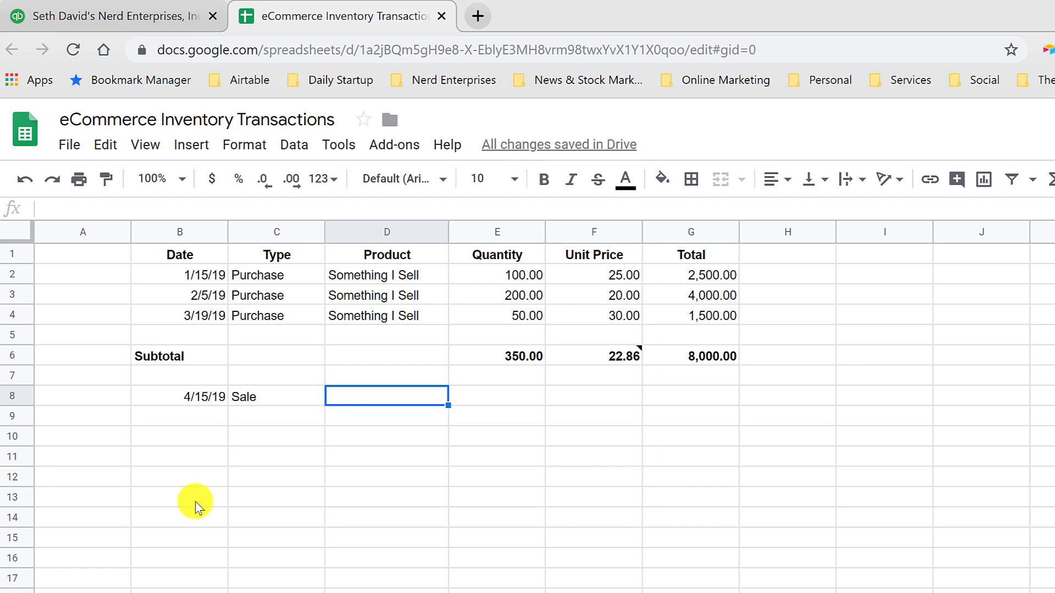
{"action": "type", "text": "Some"}
{"action": "key", "text": "Tab"}
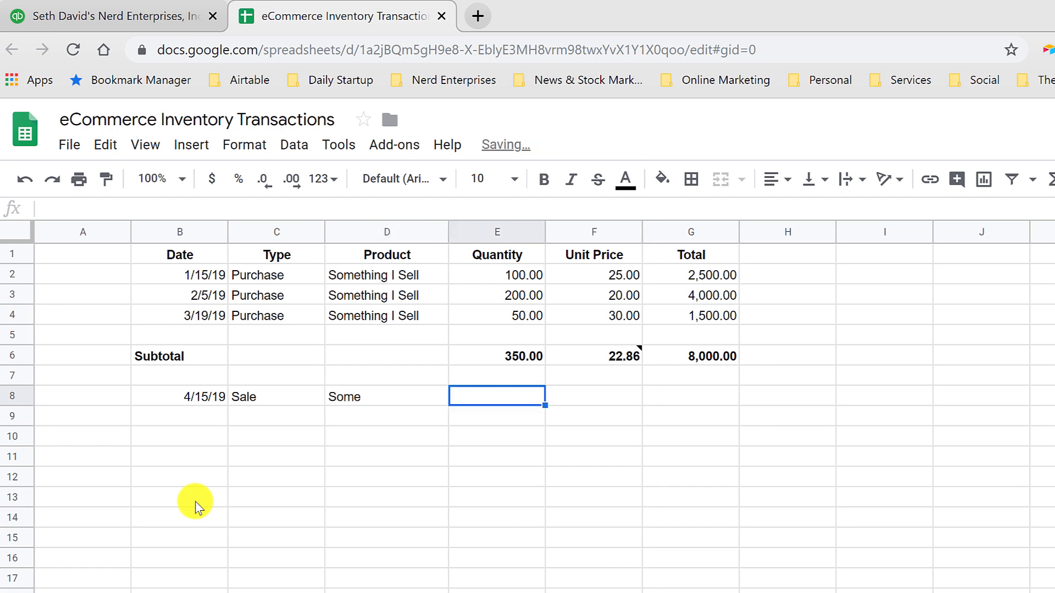
{"action": "type", "text": "150"}
{"action": "key", "text": "Tab"}
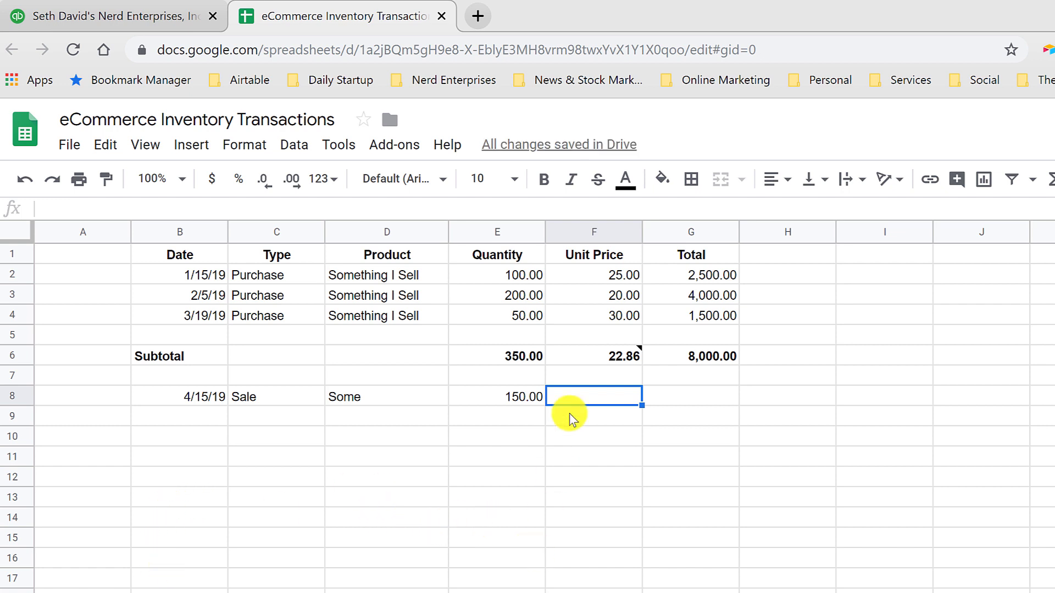
Correct the row 8 sale quantity to 100, matching the first purchase's 100 units at 25.
{"action": "left_click", "coordinate": [617, 280]}
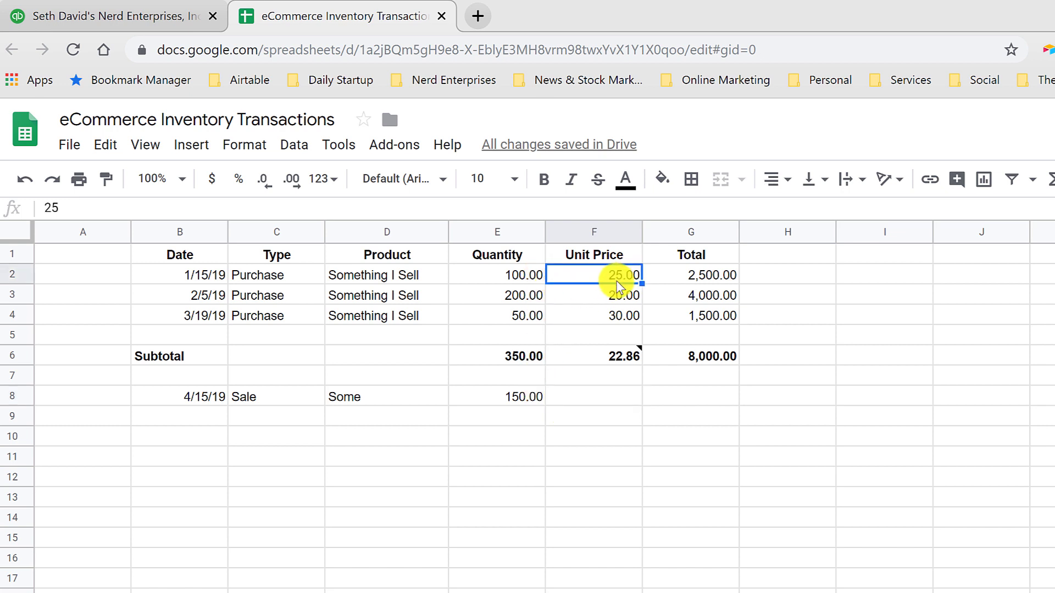
{"action": "left_click", "coordinate": [510, 277]}
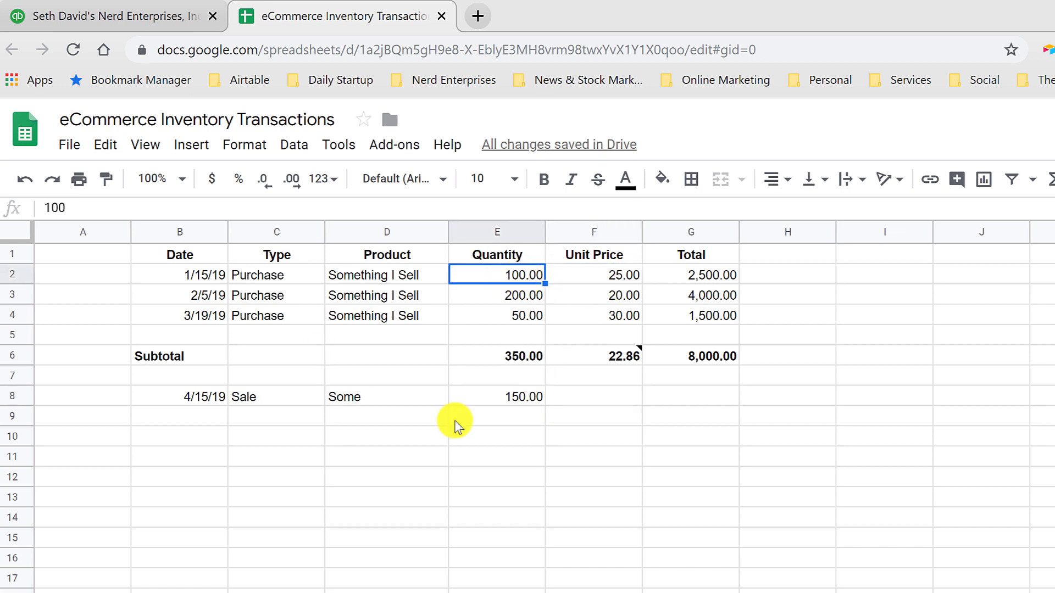
{"action": "left_click", "coordinate": [483, 400]}
{"action": "type", "text": "100"}
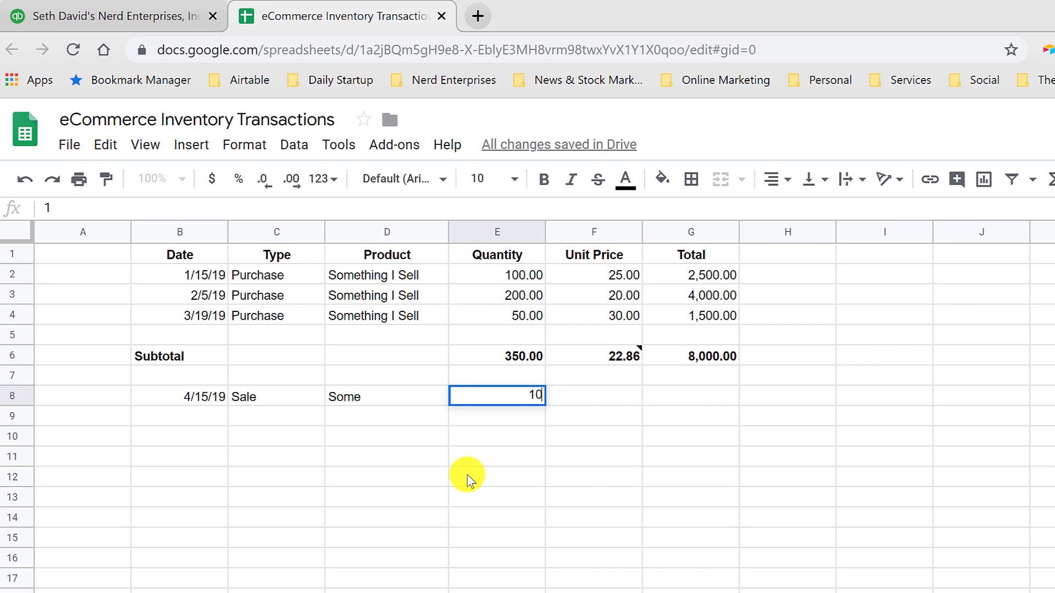
{"action": "key", "text": "Tab"}
{"action": "key", "text": "Return"}
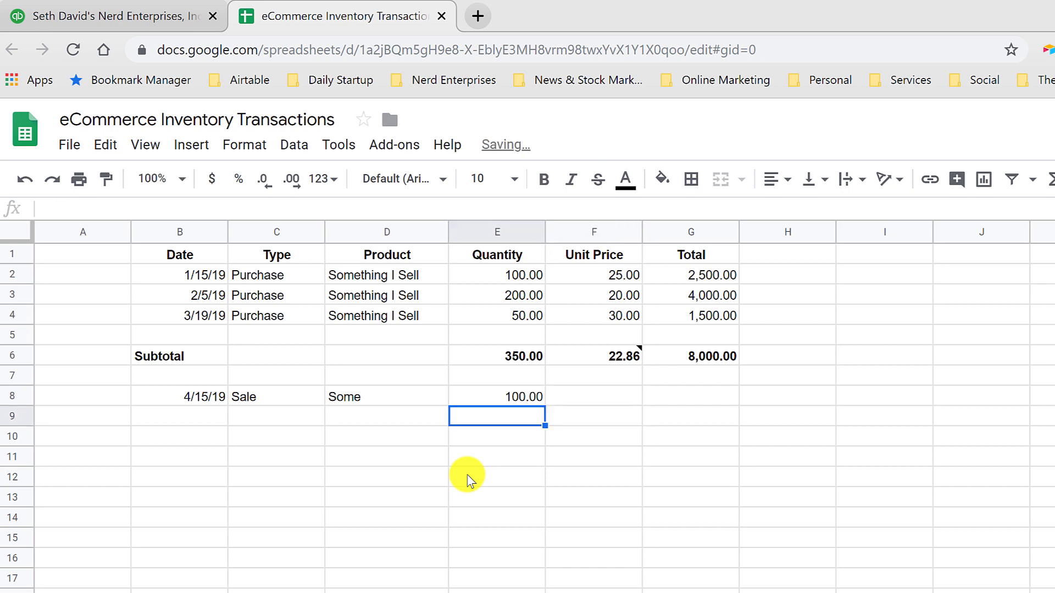
Add a 50-unit second sale line in row 9 copying row 8's details, and price F8 at 25.
{"action": "type", "text": "50"}
{"action": "key", "text": "Left"}
{"action": "key", "text": "Up"}
{"action": "key", "text": "Left"}
{"action": "key", "text": "Left"}
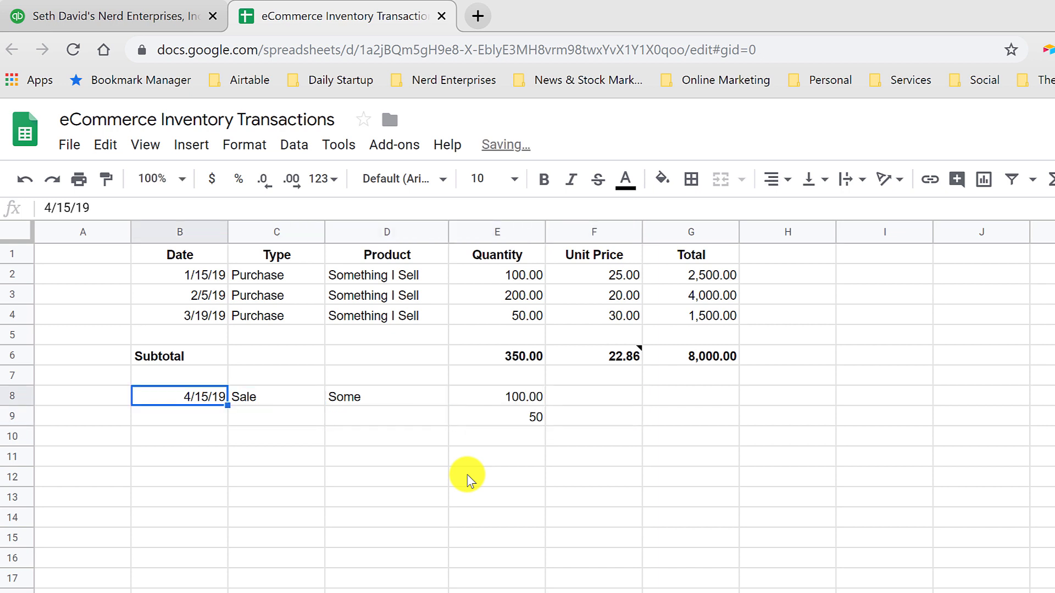
{"action": "key", "text": "shift+Right"}
{"action": "key", "text": "shift+Right"}
{"action": "key", "text": "ctrl+c"}
{"action": "key", "text": "Down"}
{"action": "key", "text": "ctrl+v"}
{"action": "key", "text": "Right"}
{"action": "key", "text": "Right"}
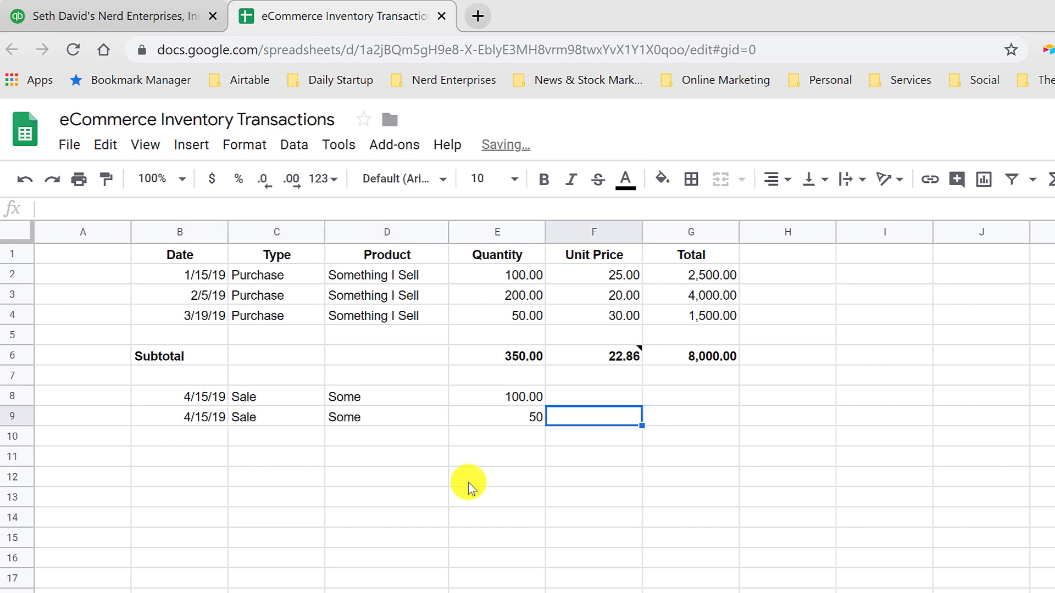
{"action": "key", "text": "Up"}
{"action": "type", "text": "25"}
{"action": "key", "text": "Return"}
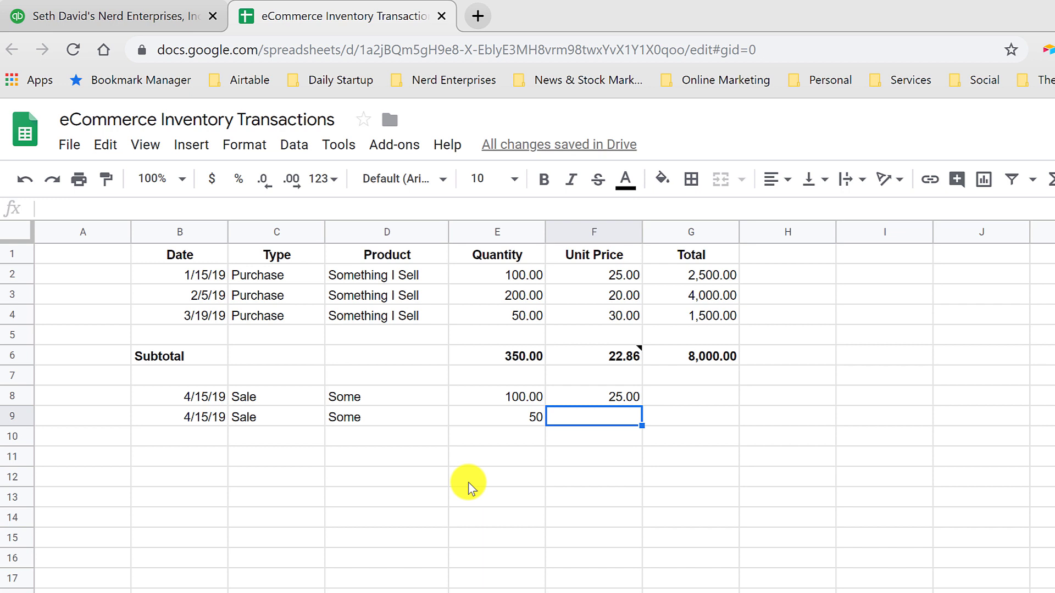
{"action": "left_click", "coordinate": [585, 298]}
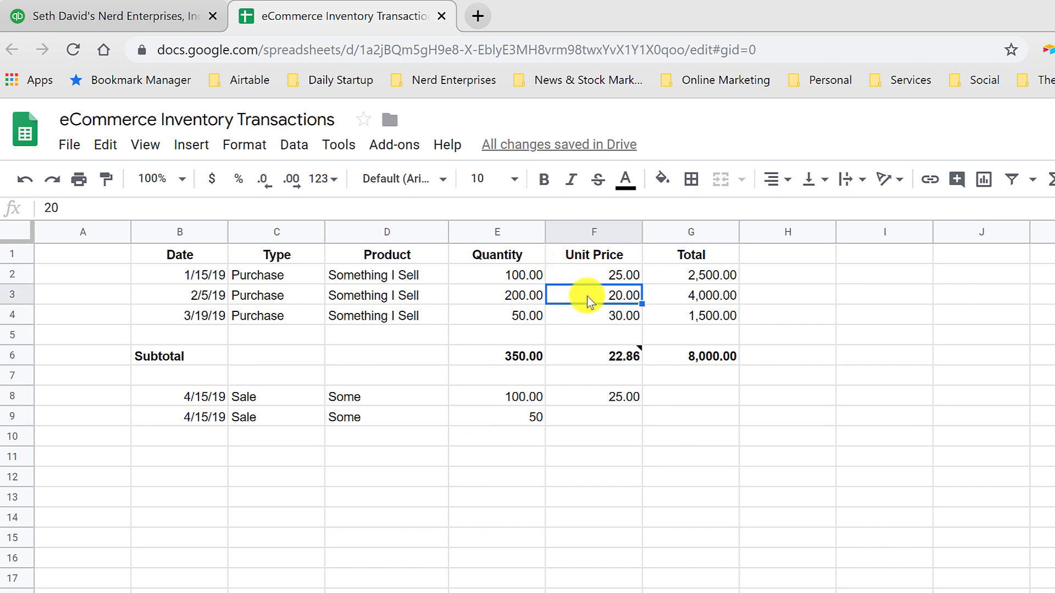
{"action": "left_click", "coordinate": [602, 281]}
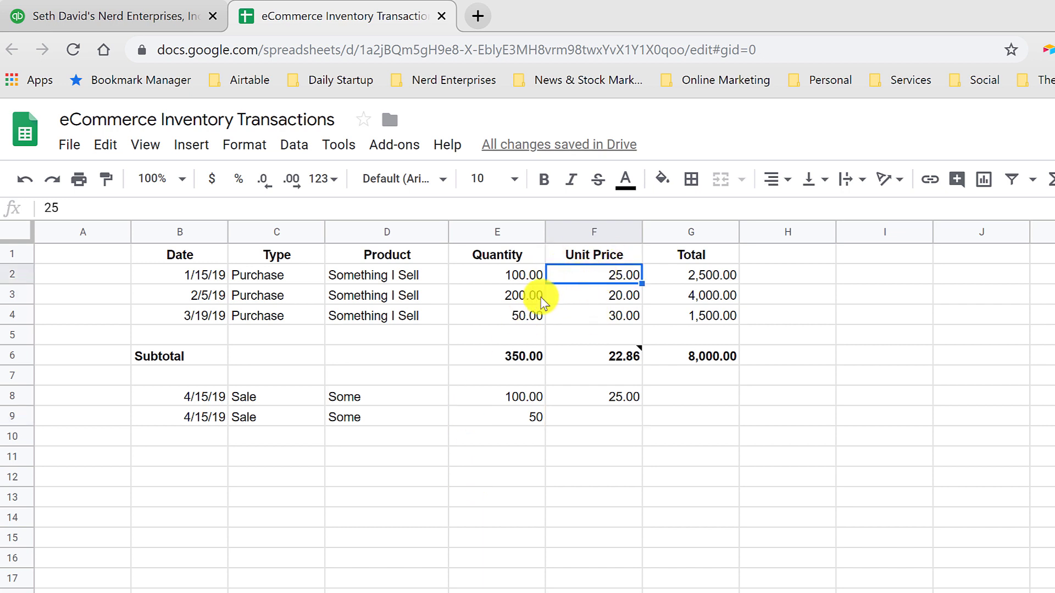
{"action": "left_click", "coordinate": [536, 297]}
{"action": "left_click", "coordinate": [581, 297]}
{"action": "left_click", "coordinate": [617, 422]}
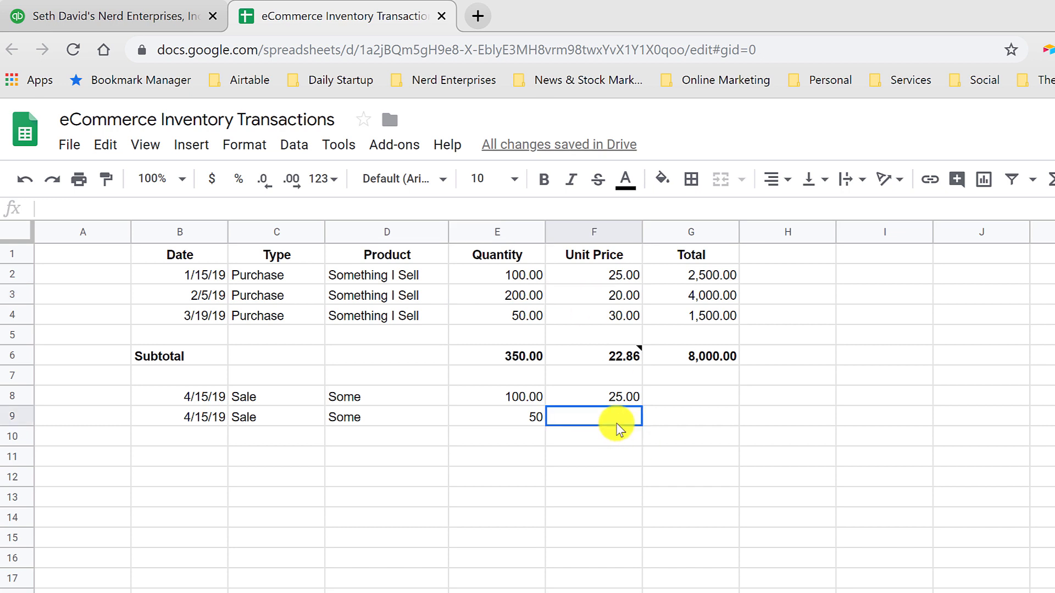
{"action": "type", "text": "20"}
{"action": "key", "text": "Tab"}
{"action": "key", "text": "Up"}
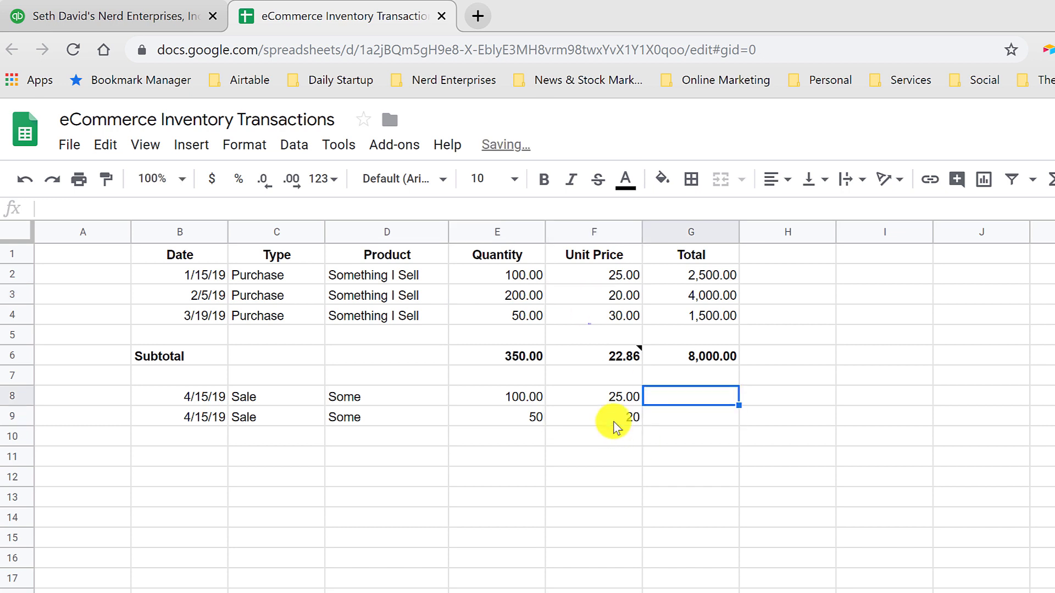
{"action": "type", "text": "="}
{"action": "key", "text": "Left"}
{"action": "key", "text": "Left"}
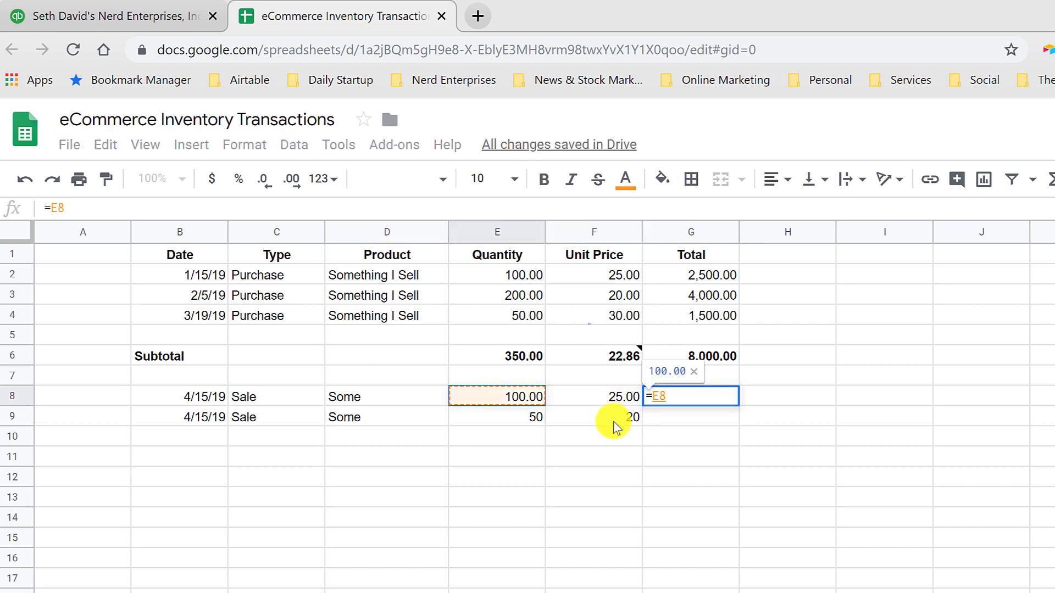
{"action": "type", "text": "*"}
{"action": "key", "text": "Left"}
{"action": "key", "text": "Return"}
{"action": "key", "text": "Up"}
{"action": "key", "text": "ctrl+c"}
{"action": "key", "text": "Down"}
{"action": "key", "text": "ctrl+v"}
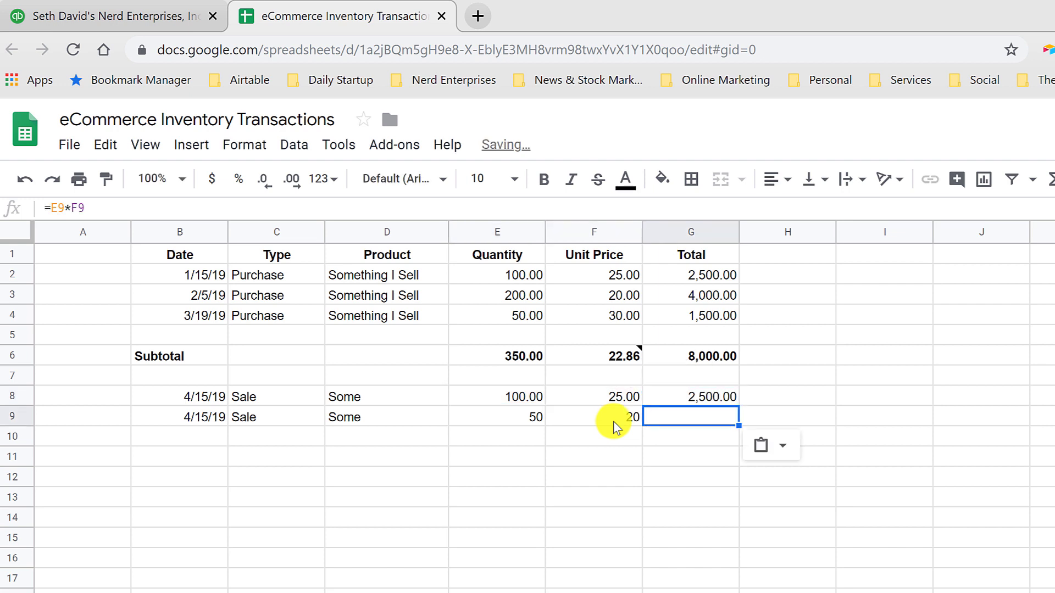
{"action": "key", "text": "Down"}
{"action": "key", "text": "Down"}
{"action": "type", "text": "=sum("}
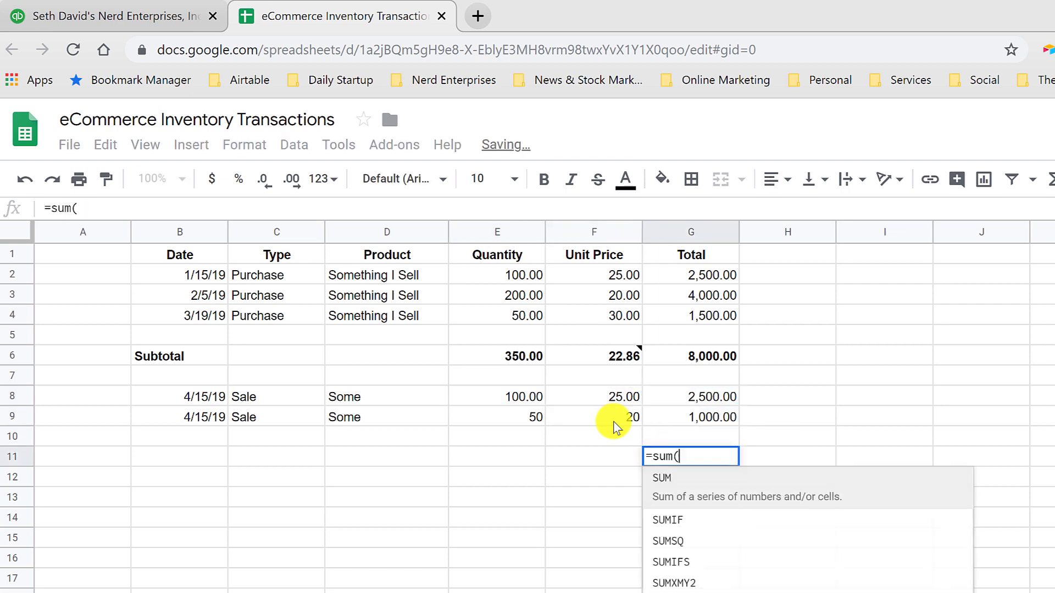
{"action": "key", "text": "Up"}
{"action": "key", "text": "shift+Up"}
{"action": "key", "text": "shift+Up"}
{"action": "key", "text": "Return"}
{"action": "key", "text": "Up"}
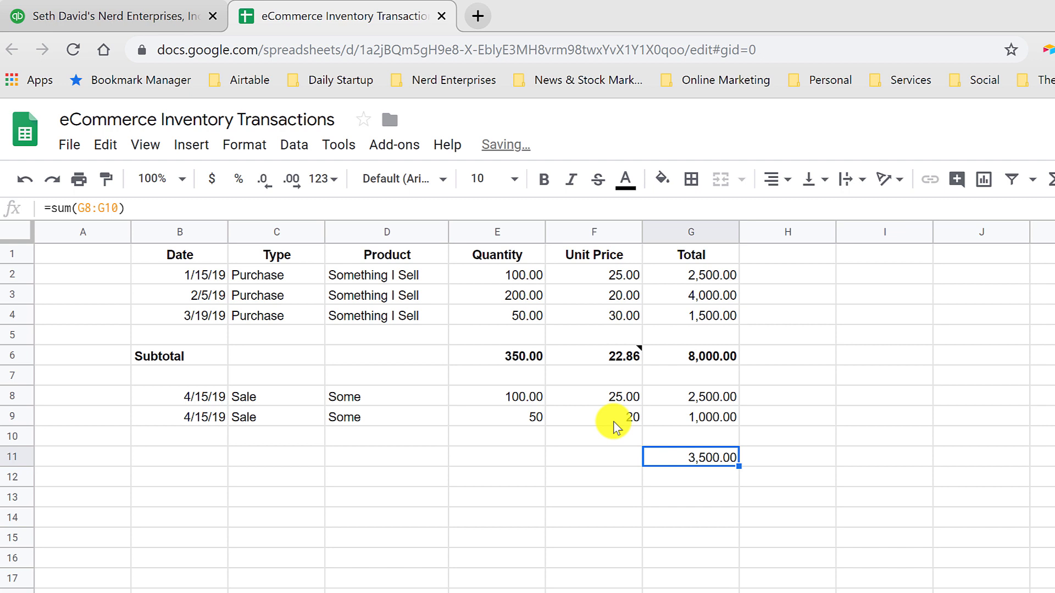
{"action": "left_click_drag", "start_coordinate": [506, 396], "coordinate": [676, 579]}
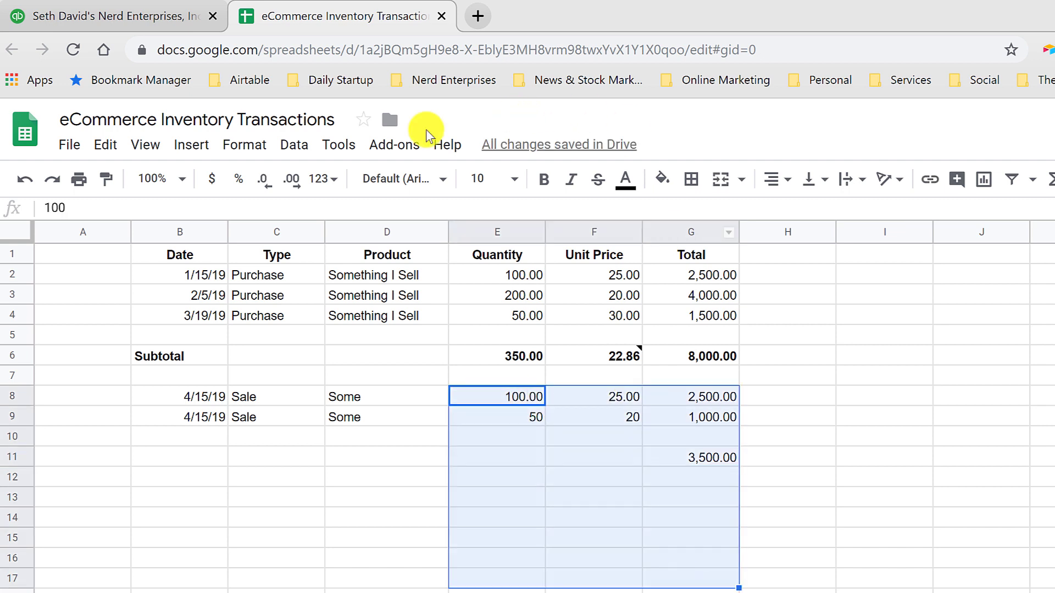
{"action": "left_click", "coordinate": [320, 180]}
{"action": "left_click", "coordinate": [386, 289]}
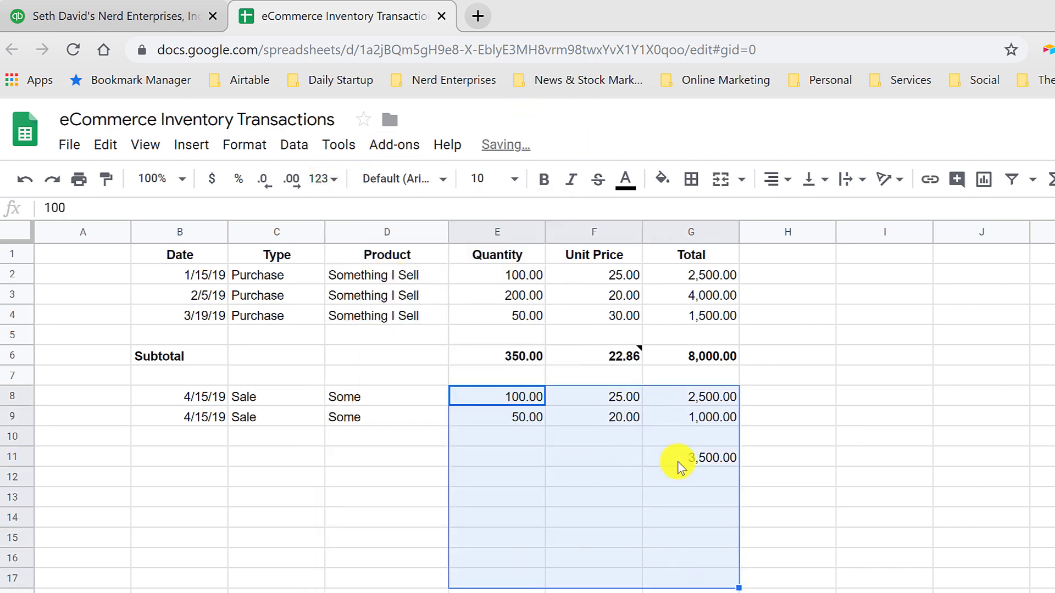
{"action": "left_click", "coordinate": [577, 460]}
{"action": "left_click", "coordinate": [502, 464]}
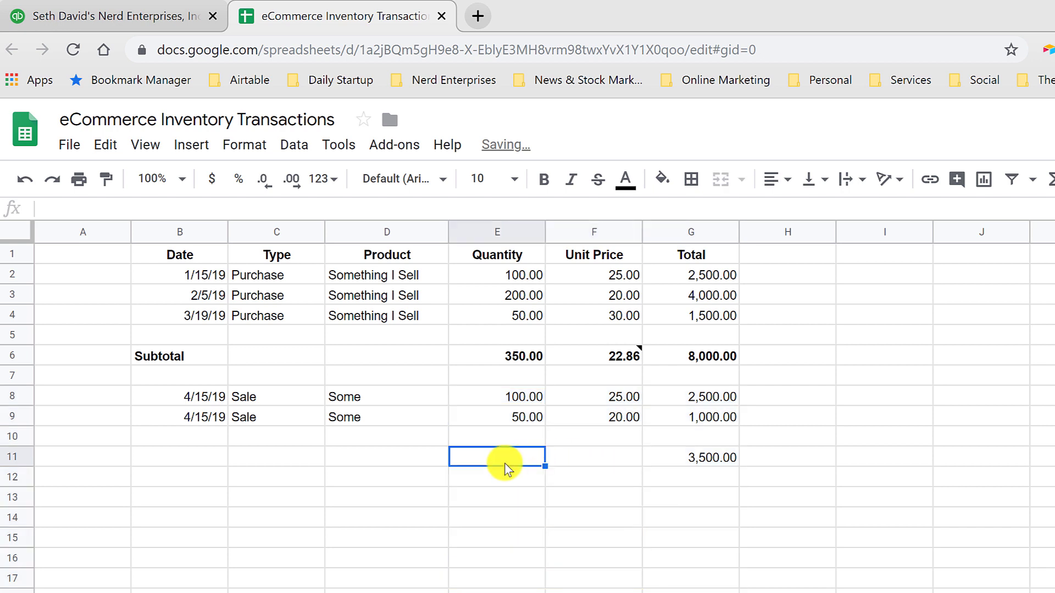
{"action": "left_click", "coordinate": [694, 521]}
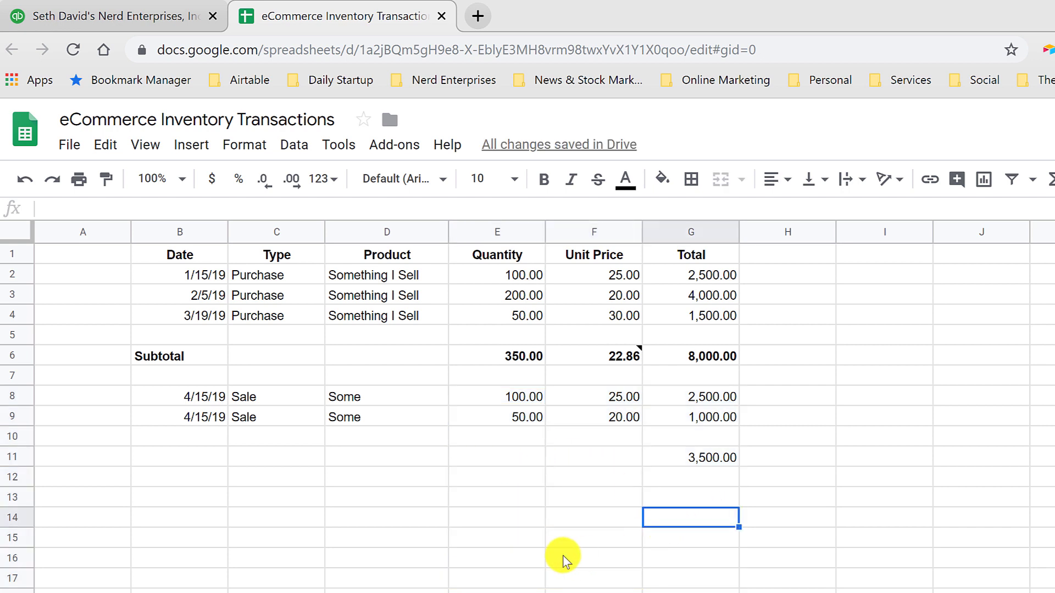
{"action": "type", "text": "="}
{"action": "key", "text": "Up"}
{"action": "key", "text": "Up"}
{"action": "key", "text": "Up"}
{"action": "key", "text": "Up"}
{"action": "key", "text": "Up"}
{"action": "key", "text": "Up"}
{"action": "key", "text": "Up"}
{"action": "key", "text": "Up"}
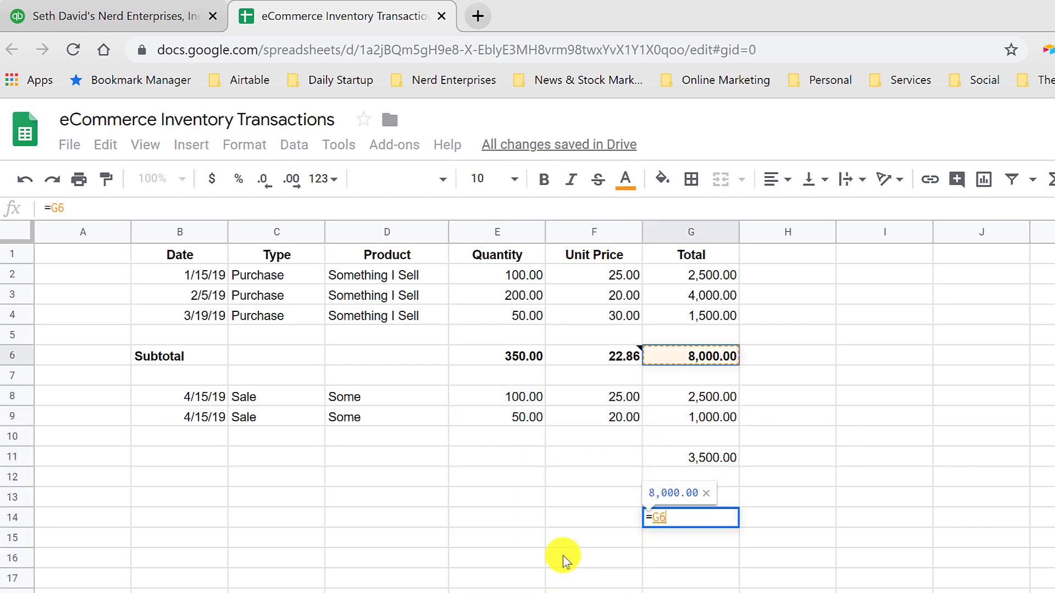
{"action": "type", "text": "-"}
{"action": "key", "text": "Up"}
{"action": "key", "text": "Up"}
{"action": "key", "text": "Up"}
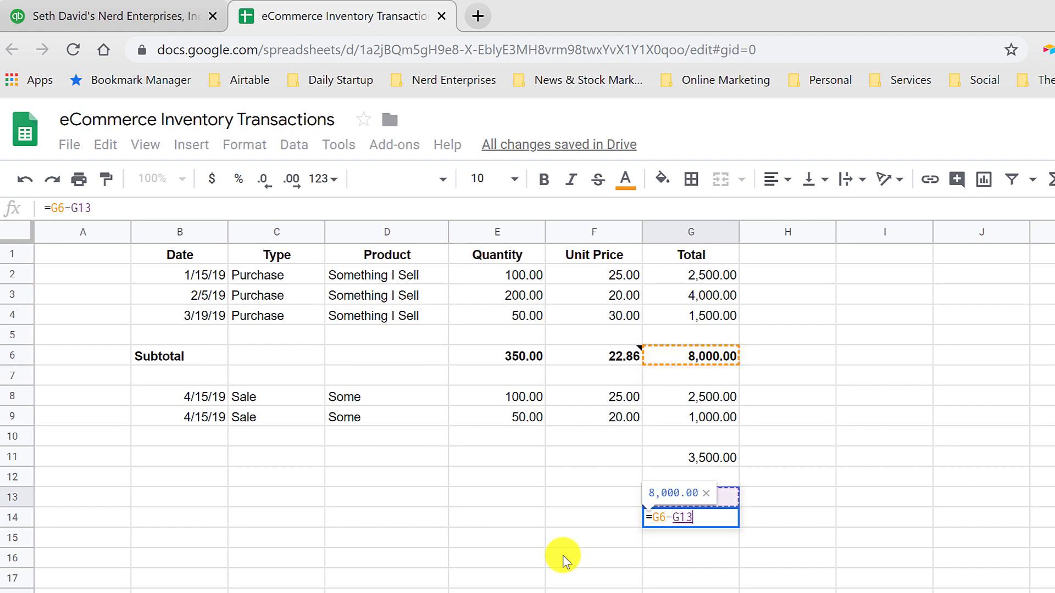
{"action": "key", "text": "Return"}
{"action": "key", "text": "Up"}
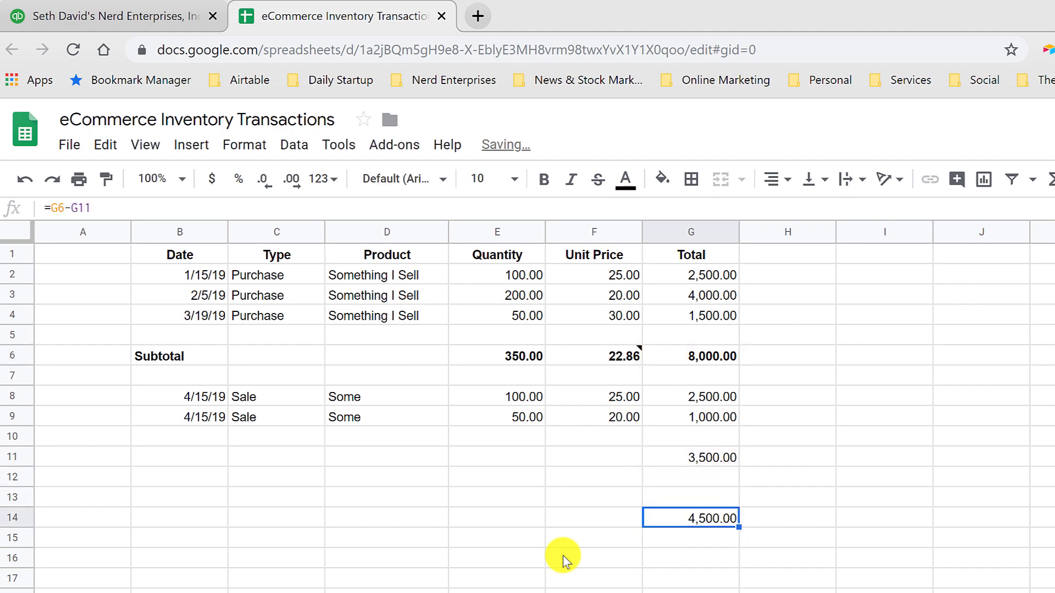
{"action": "key", "text": "Left"}
{"action": "key", "text": "Left"}
{"action": "key", "text": "Left"}
{"action": "key", "text": "Left"}
{"action": "key", "text": "Left"}
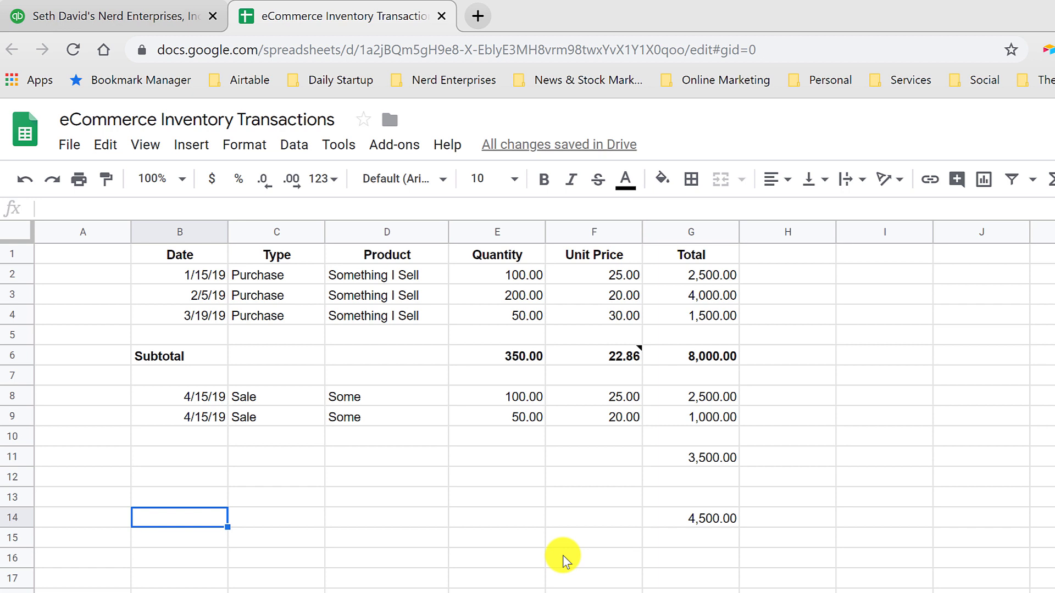
{"action": "type", "text": "Su"}
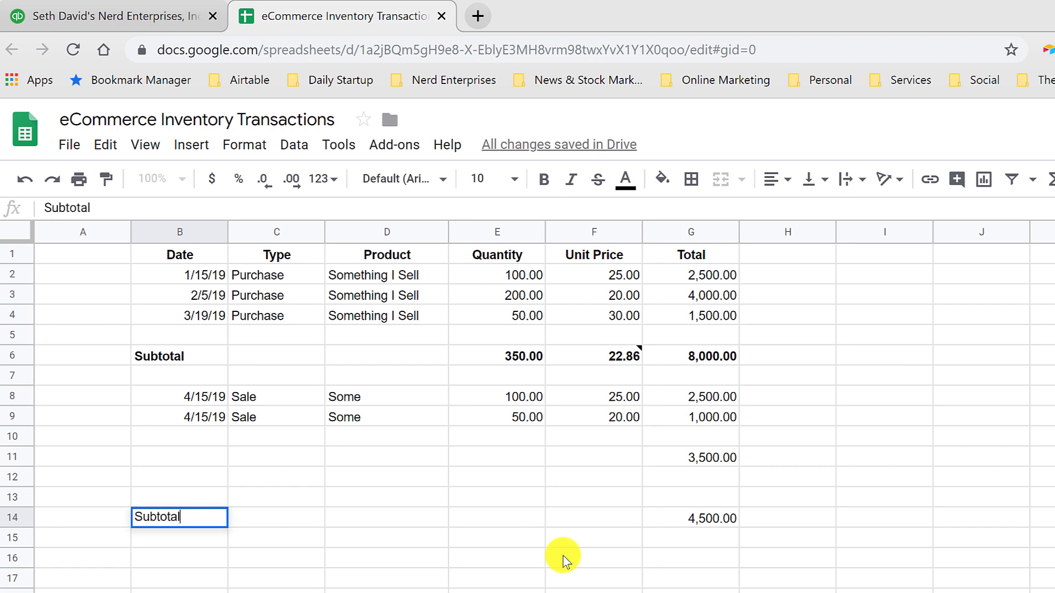
{"action": "type", "text": "btotal"}
{"action": "key", "text": "Tab"}
{"action": "key", "text": "Left"}
{"action": "key", "text": "ctrl+shift+Right"}
{"action": "key", "text": "ctrl+b"}
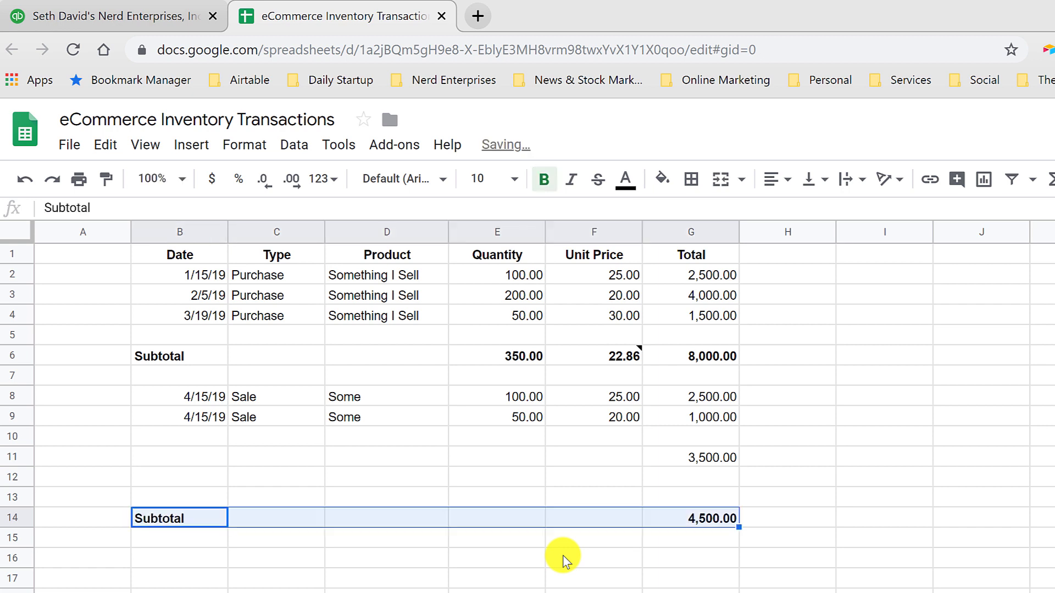
{"action": "key", "text": "ctrl+Right"}
{"action": "key", "text": "ctrl+Left"}
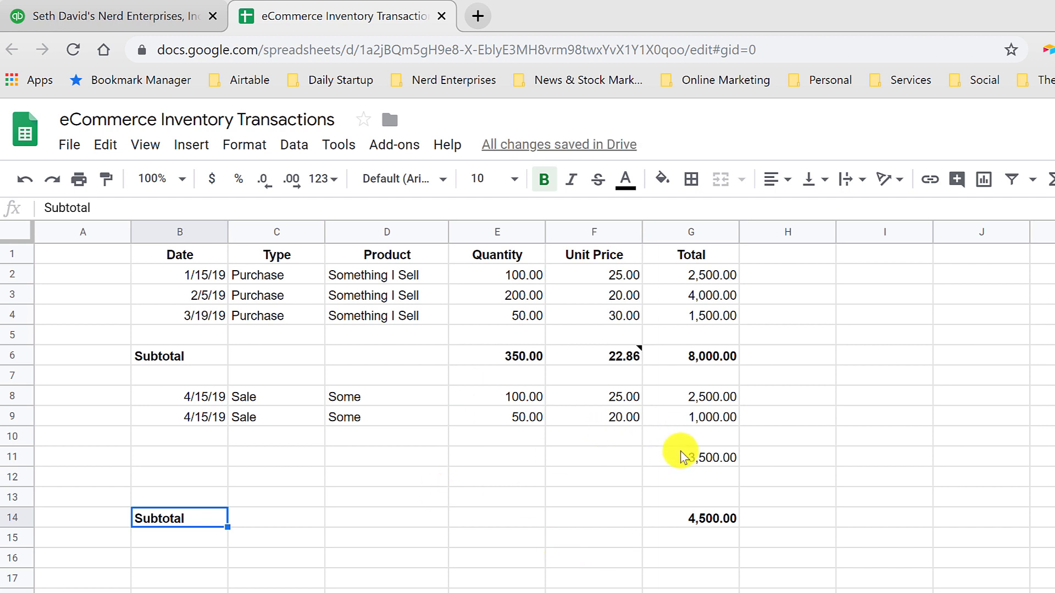
{"action": "left_click", "coordinate": [684, 456]}
{"action": "left_click", "coordinate": [691, 351]}
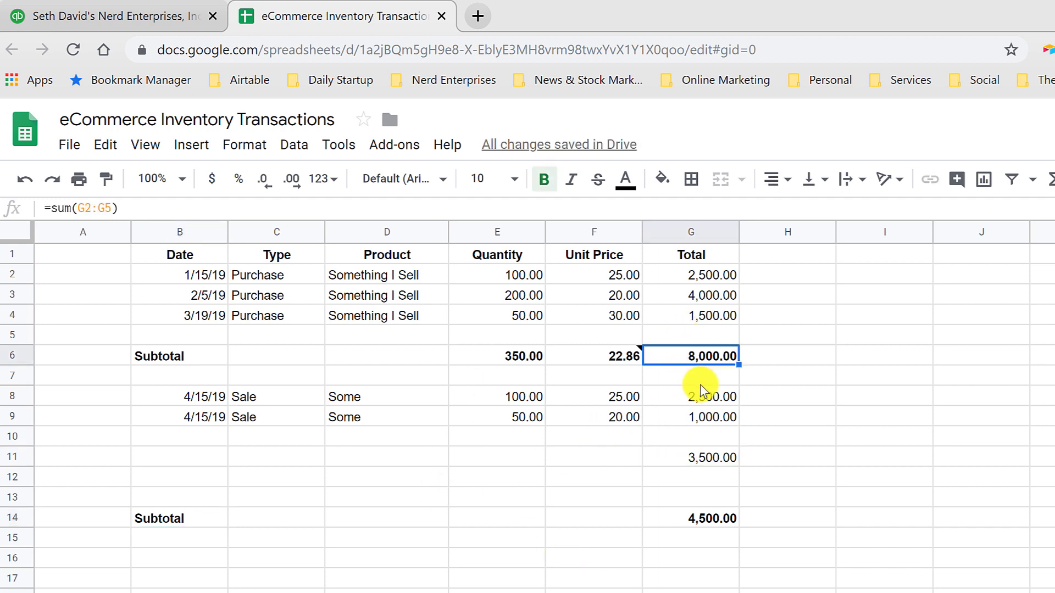
{"action": "left_click", "coordinate": [705, 460]}
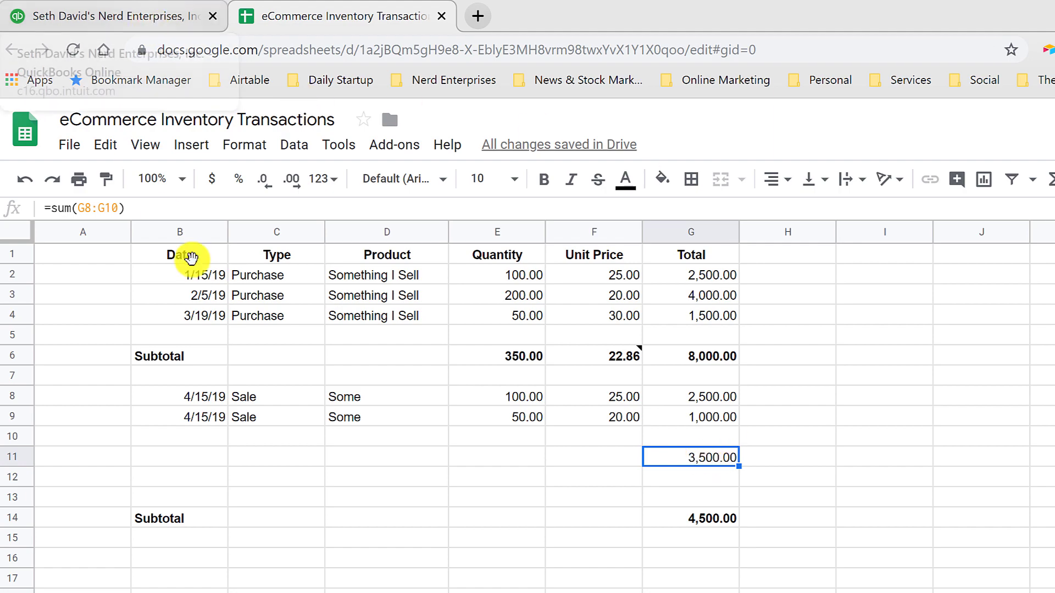
Start a new invoice and add a new customer to it.
{"action": "left_click", "coordinate": [179, 392]}
{"action": "left_click", "coordinate": [110, 15]}
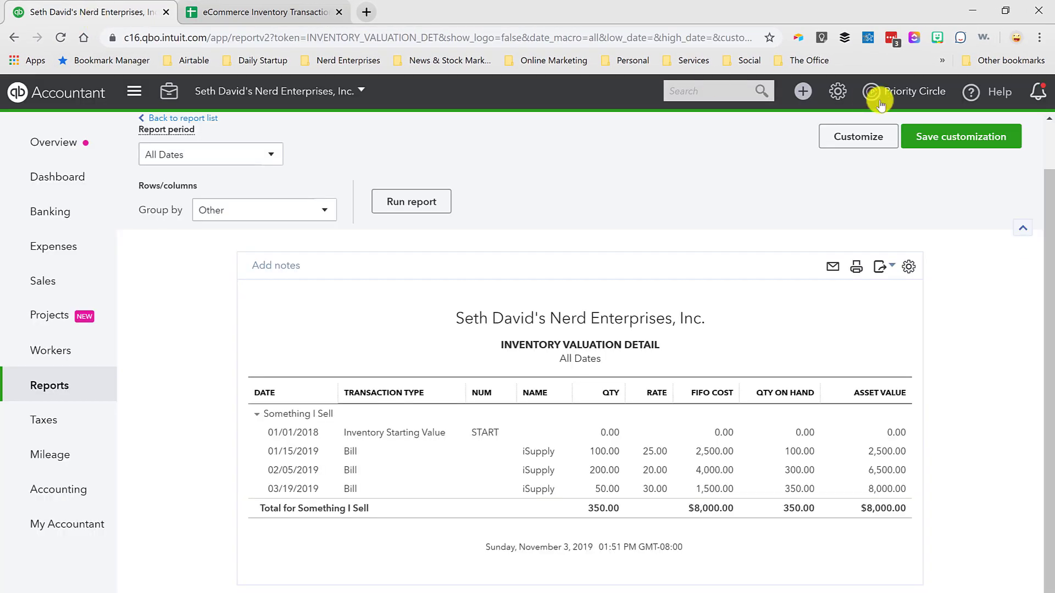
{"action": "left_click", "coordinate": [805, 92]}
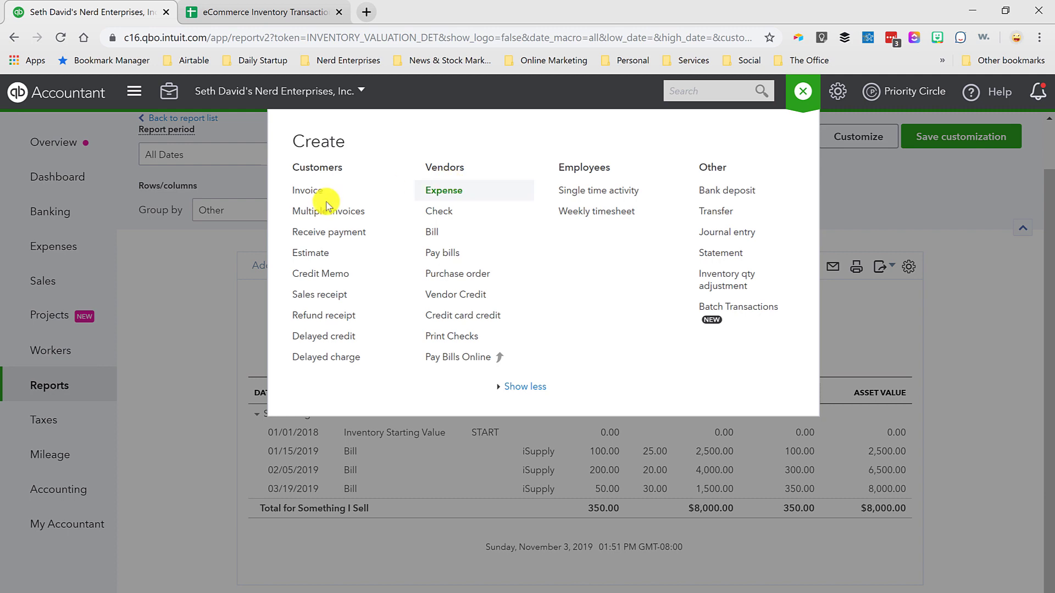
{"action": "left_click", "coordinate": [309, 191]}
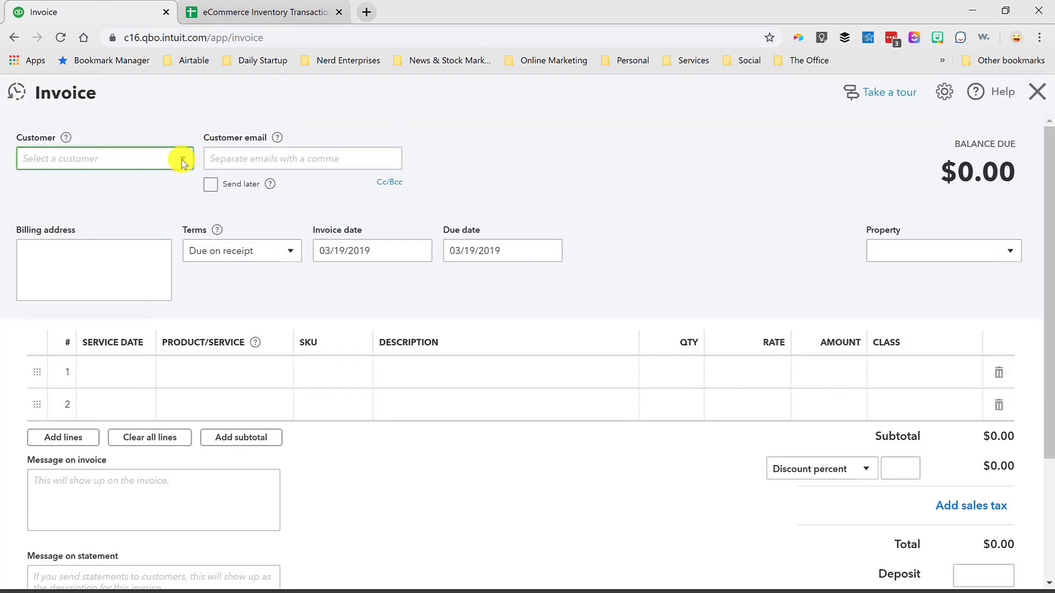
{"action": "left_click", "coordinate": [182, 161]}
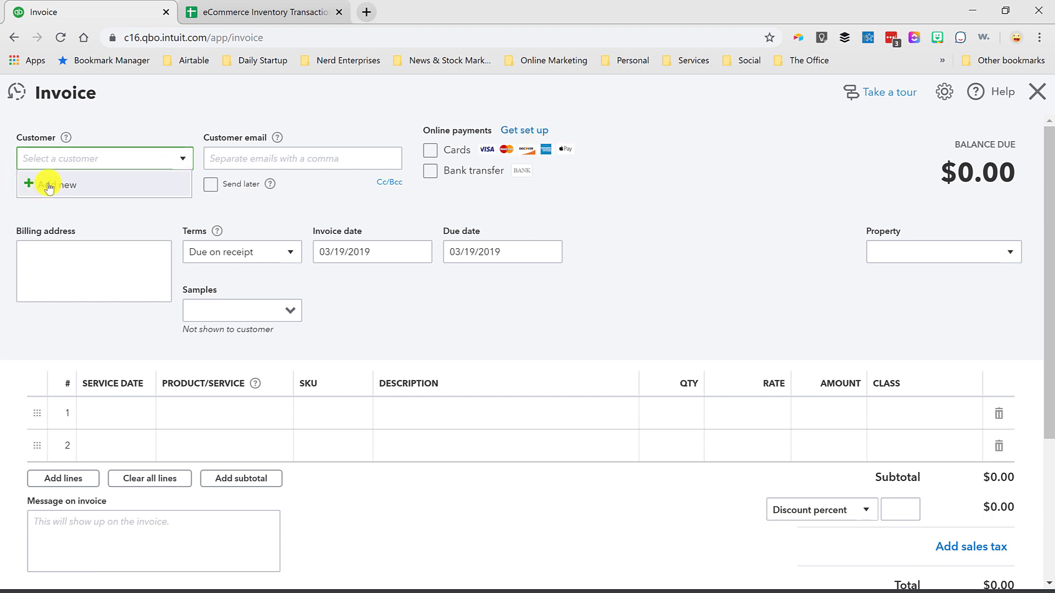
{"action": "left_click", "coordinate": [48, 183]}
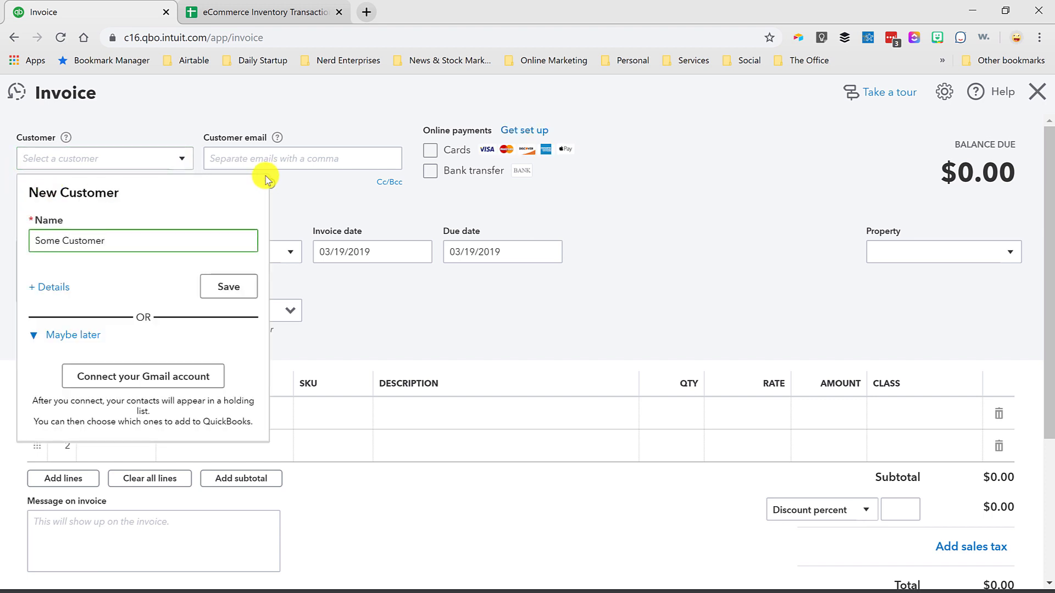
{"action": "left_click", "coordinate": [226, 288]}
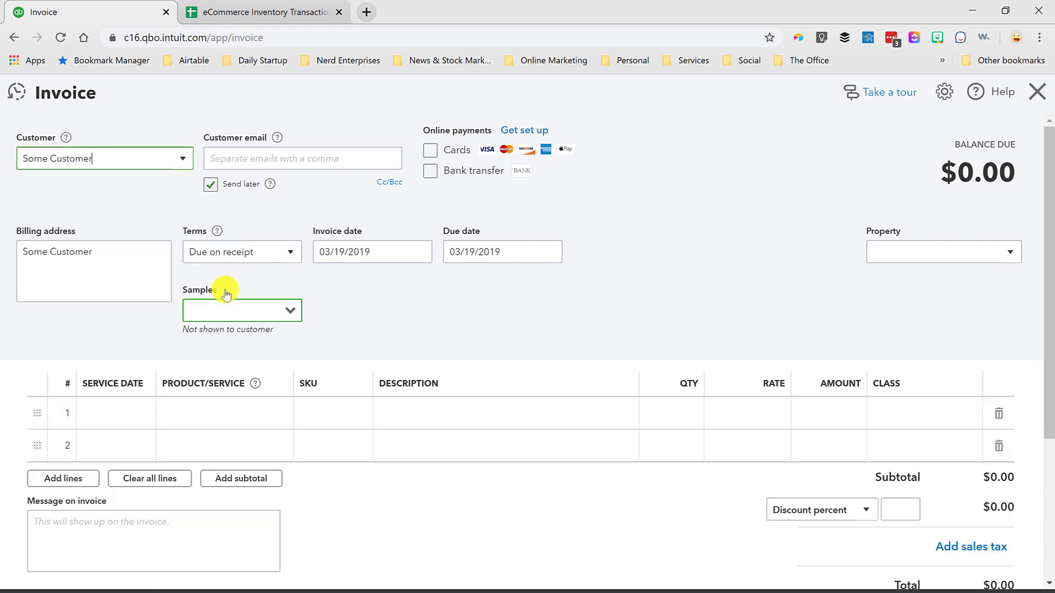
Fill the first invoice line: service date 04/15/2019, Something I Sell, quantity 150.
{"action": "left_click", "coordinate": [237, 14]}
{"action": "key", "text": "ctrl+c"}
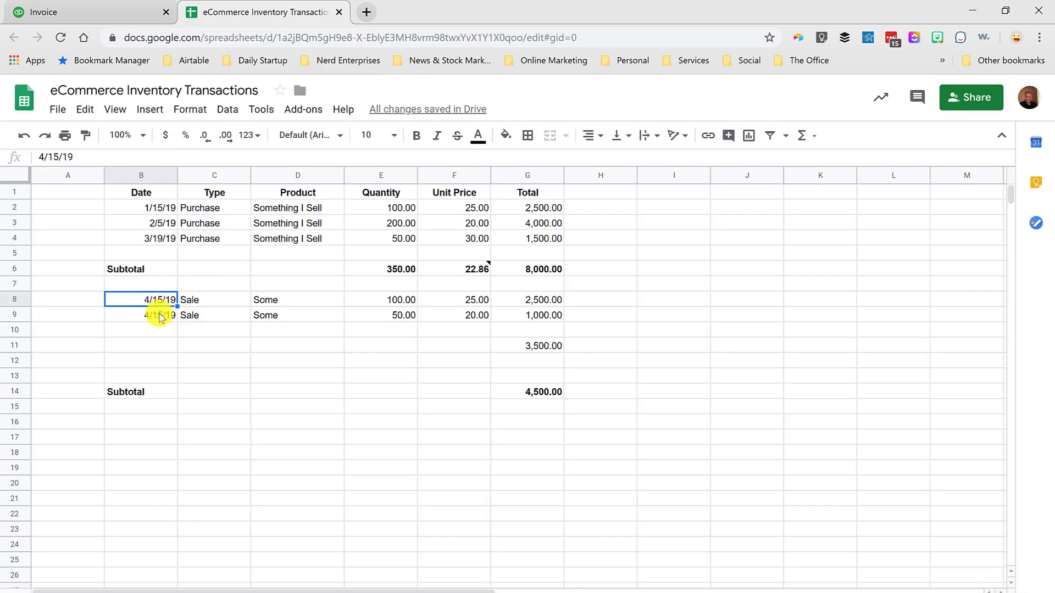
{"action": "left_click", "coordinate": [57, 8]}
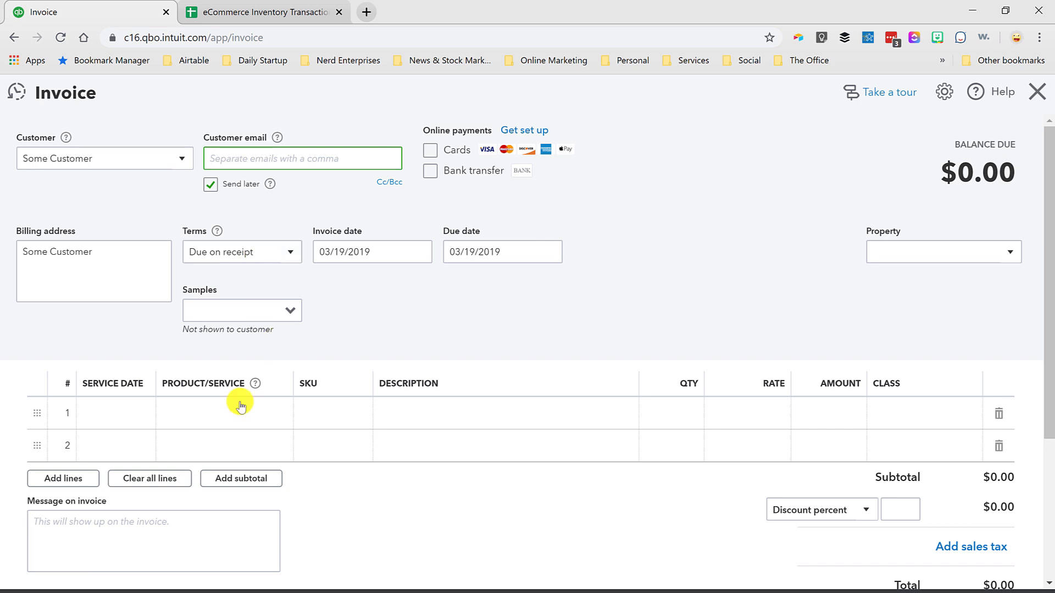
{"action": "left_click", "coordinate": [122, 422]}
{"action": "key", "text": "ctrl+v"}
{"action": "left_click", "coordinate": [206, 420]}
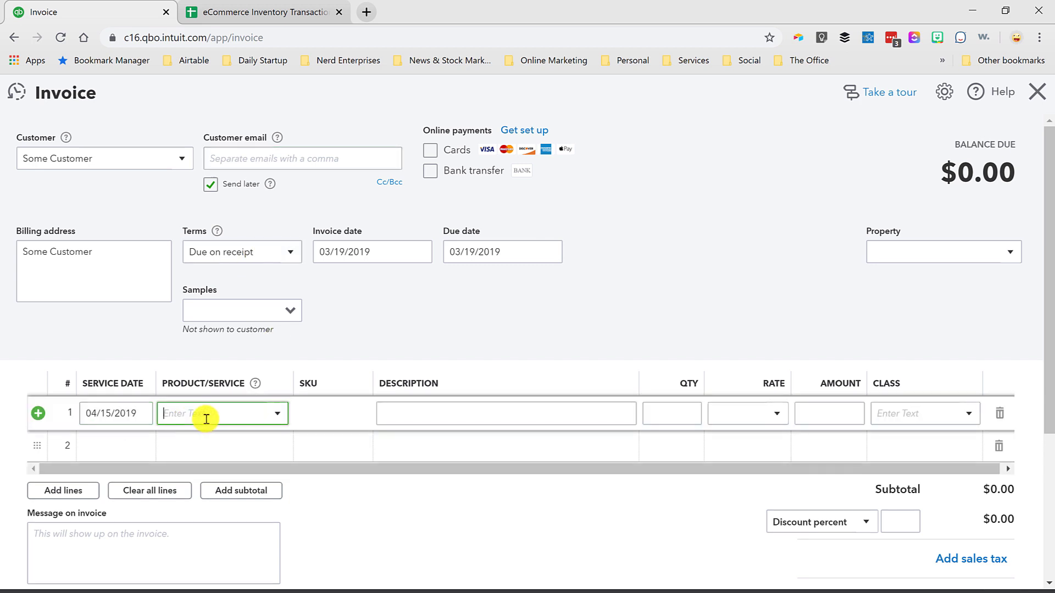
{"action": "type", "text": "some"}
{"action": "key", "text": "Tab"}
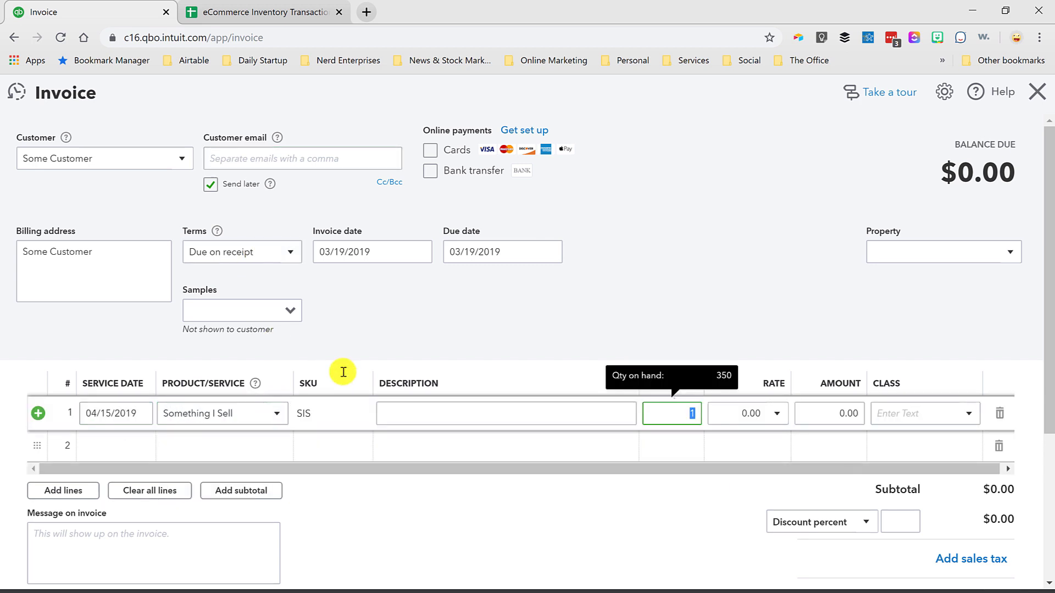
{"action": "type", "text": "1,50"}
{"action": "key", "text": "Tab"}
Set the line rate to 50, giving a 7,500.00 amount, after checking the spreadsheet figures.
{"action": "left_click", "coordinate": [264, 11]}
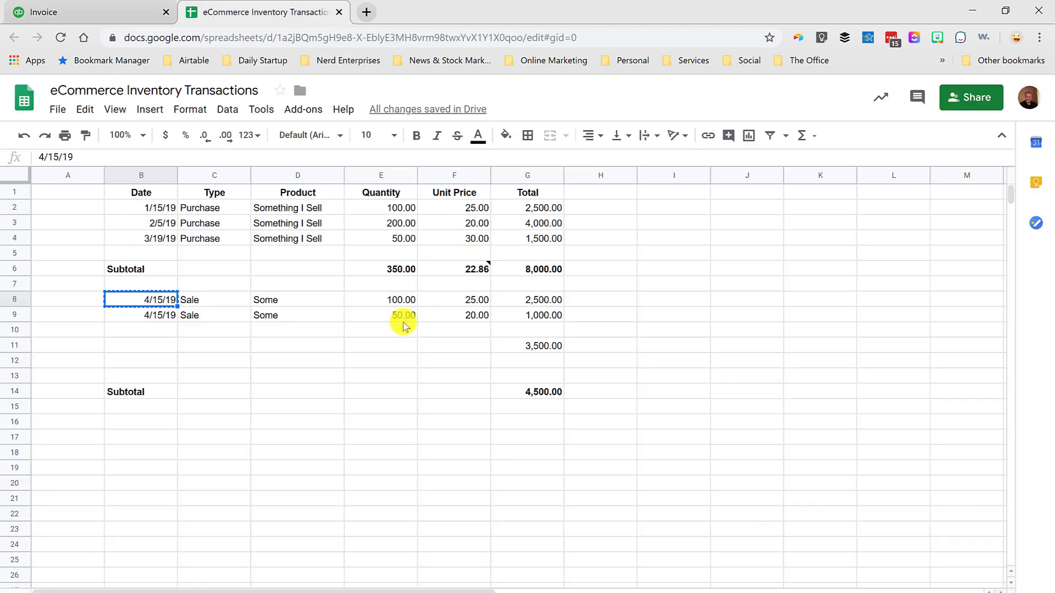
{"action": "left_click", "coordinate": [479, 347]}
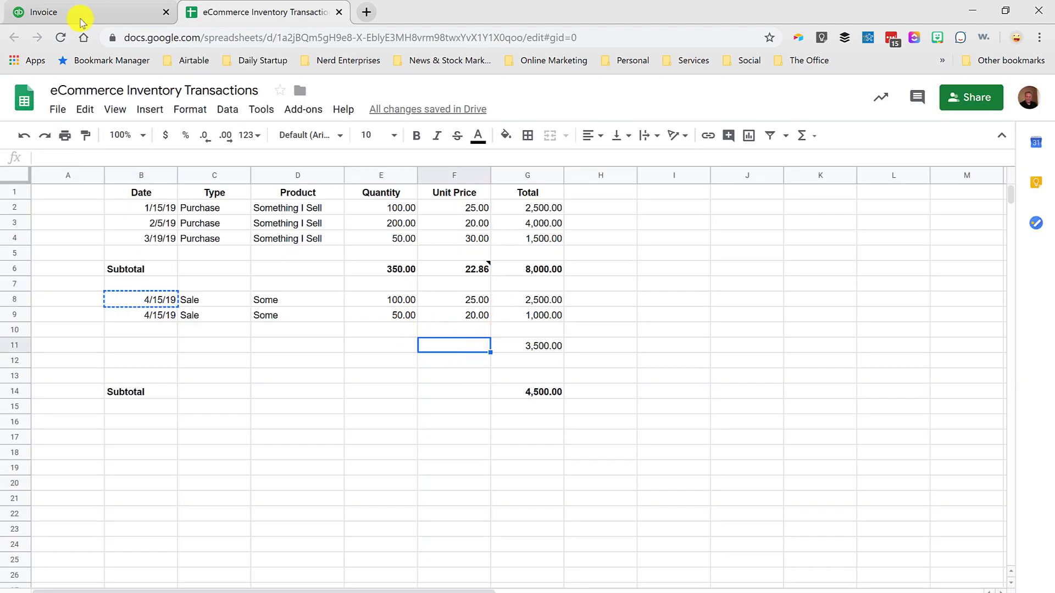
{"action": "left_click", "coordinate": [80, 18]}
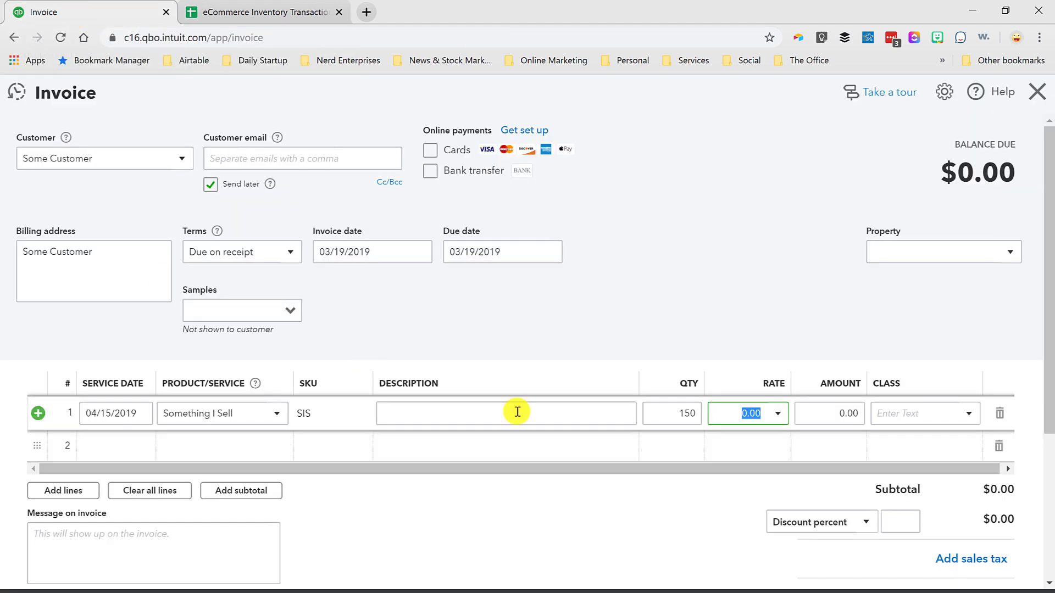
{"action": "left_click", "coordinate": [742, 417]}
{"action": "left_click", "coordinate": [258, 12]}
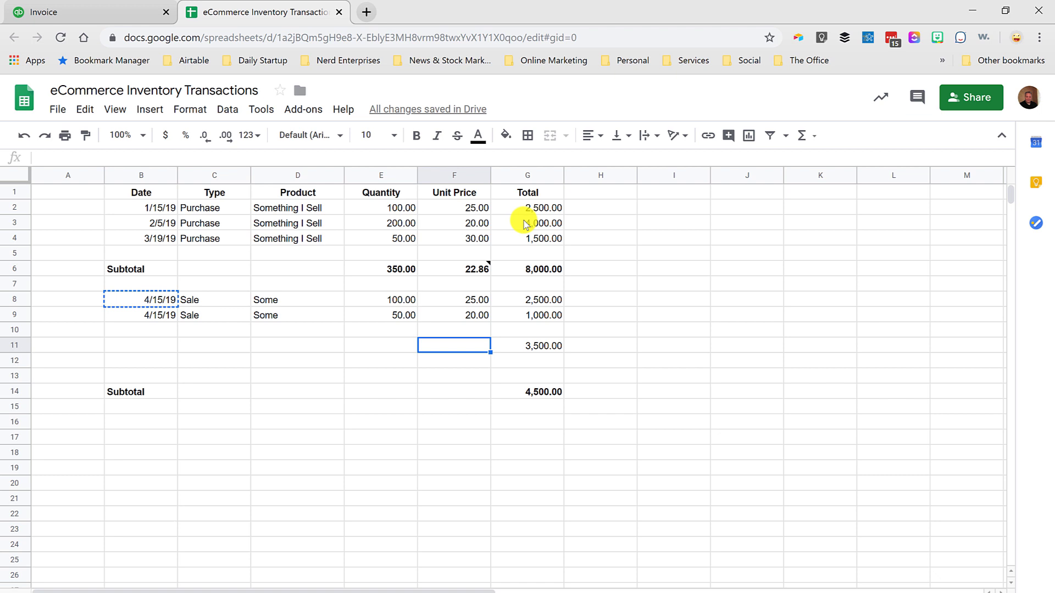
{"action": "left_click", "coordinate": [470, 268]}
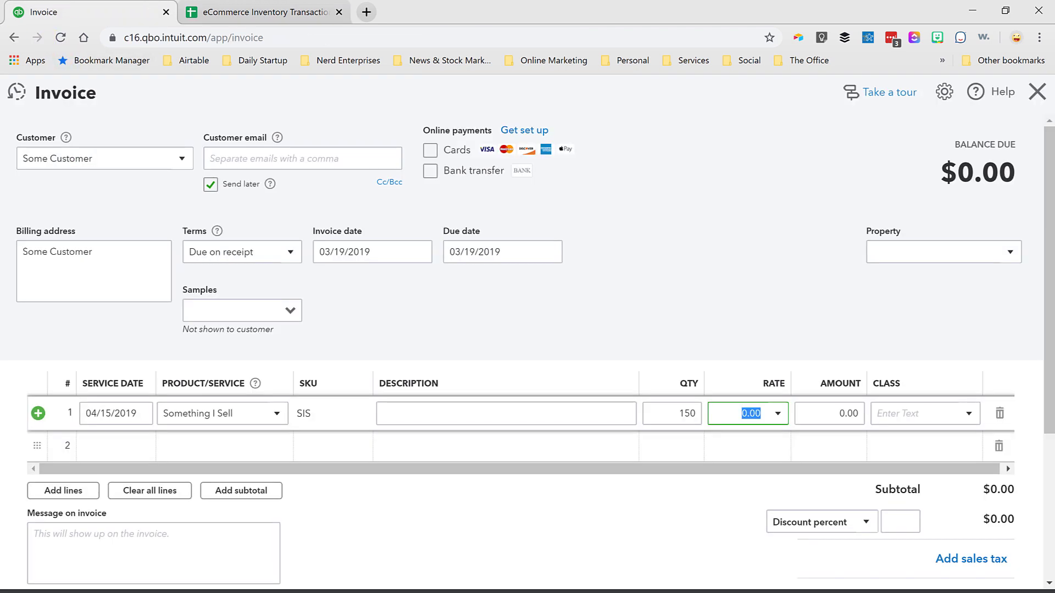
{"action": "left_click", "coordinate": [70, 9]}
{"action": "type", "text": "50"}
{"action": "key", "text": "Tab"}
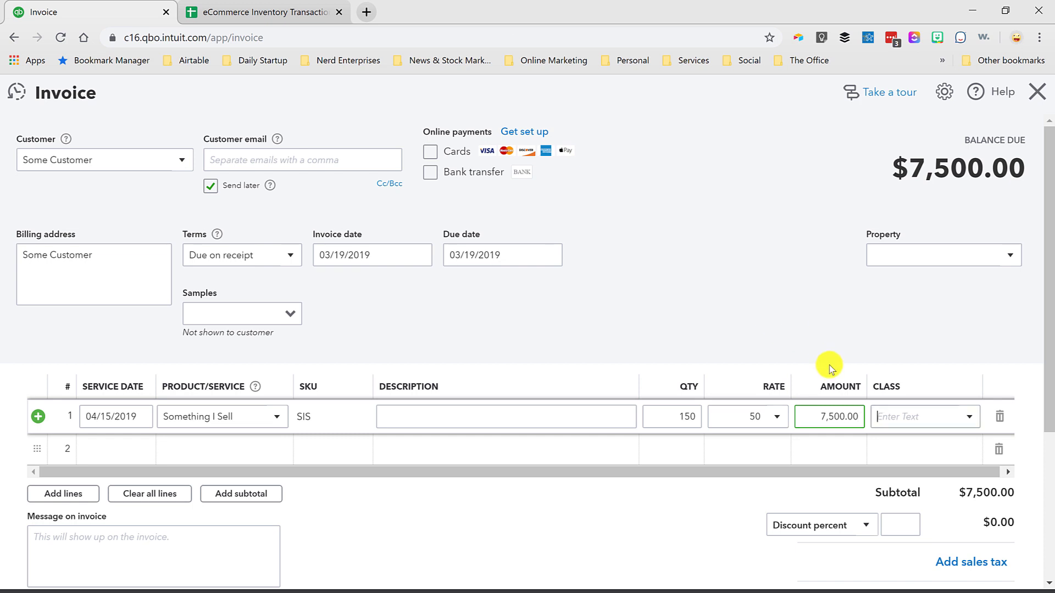
{"action": "left_click", "coordinate": [829, 410]}
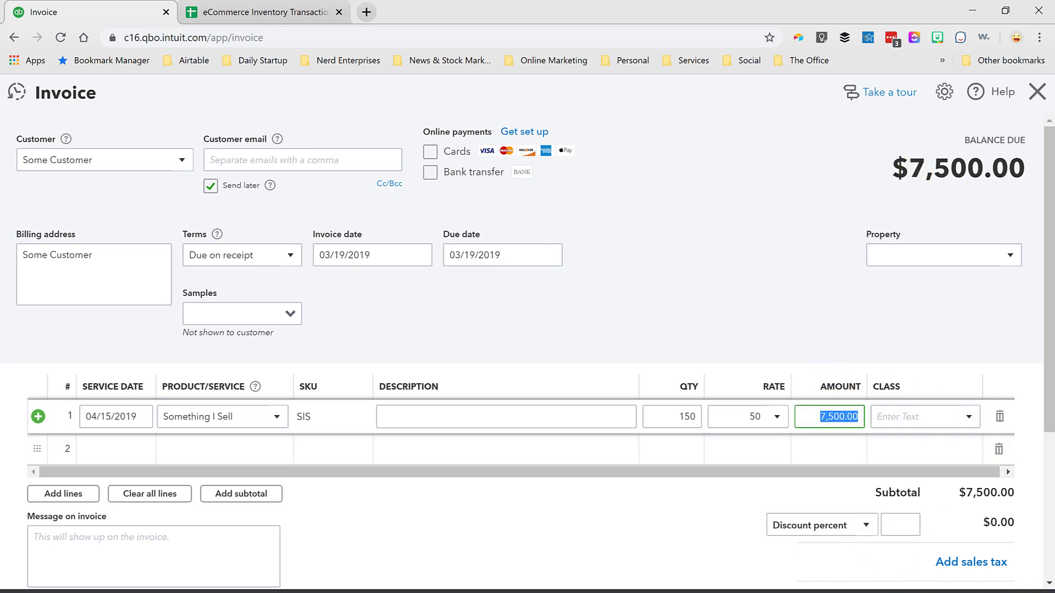
Turn off Send later and save and close the invoice, skipping the class fields.
{"action": "left_click", "coordinate": [1027, 591]}
{"action": "left_click", "coordinate": [931, 560]}
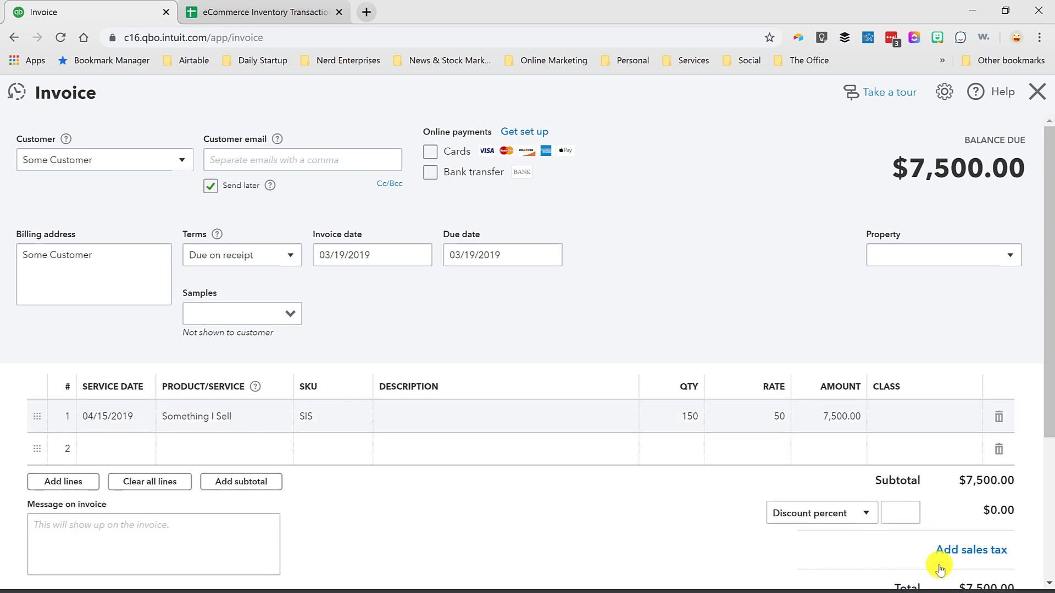
{"action": "left_click", "coordinate": [673, 388]}
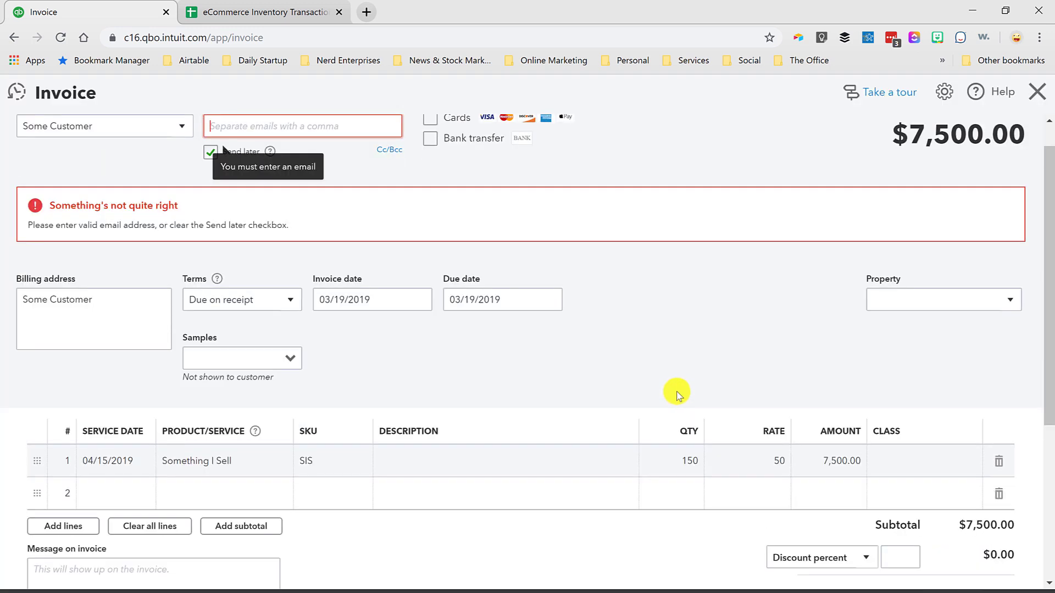
{"action": "left_click", "coordinate": [297, 127]}
{"action": "left_click", "coordinate": [210, 154]}
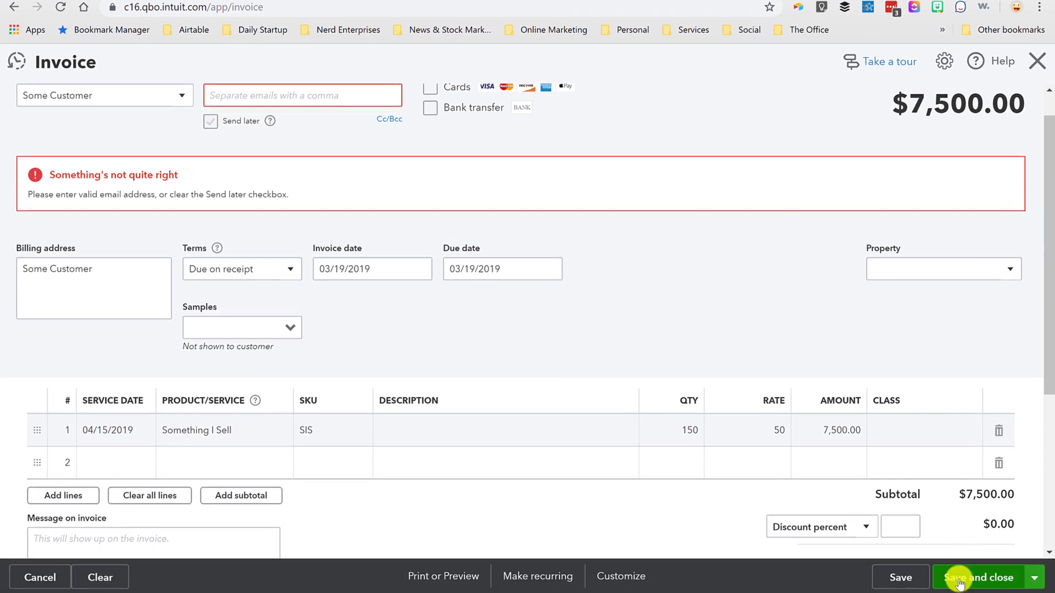
{"action": "left_click", "coordinate": [971, 580]}
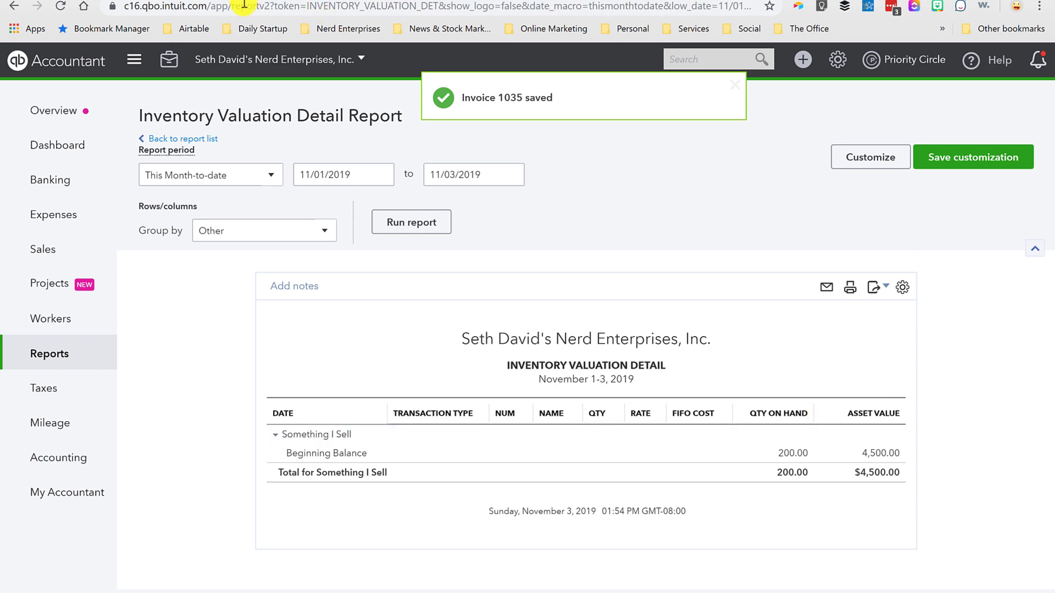
Find Invoice 1035 through the search box and open its transaction journal.
{"action": "left_click", "coordinate": [35, 355]}
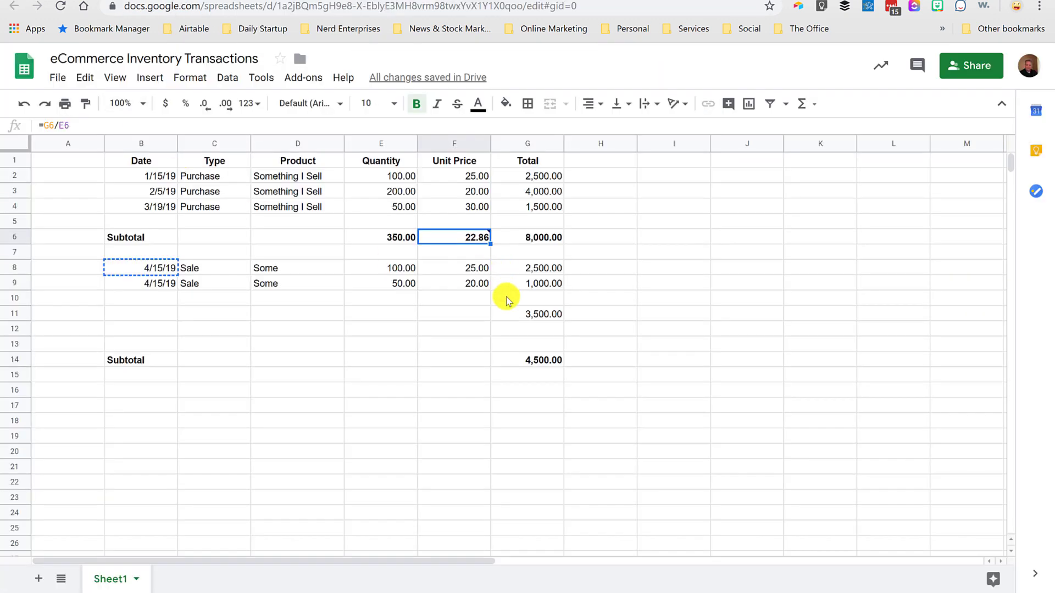
{"action": "left_click", "coordinate": [497, 313]}
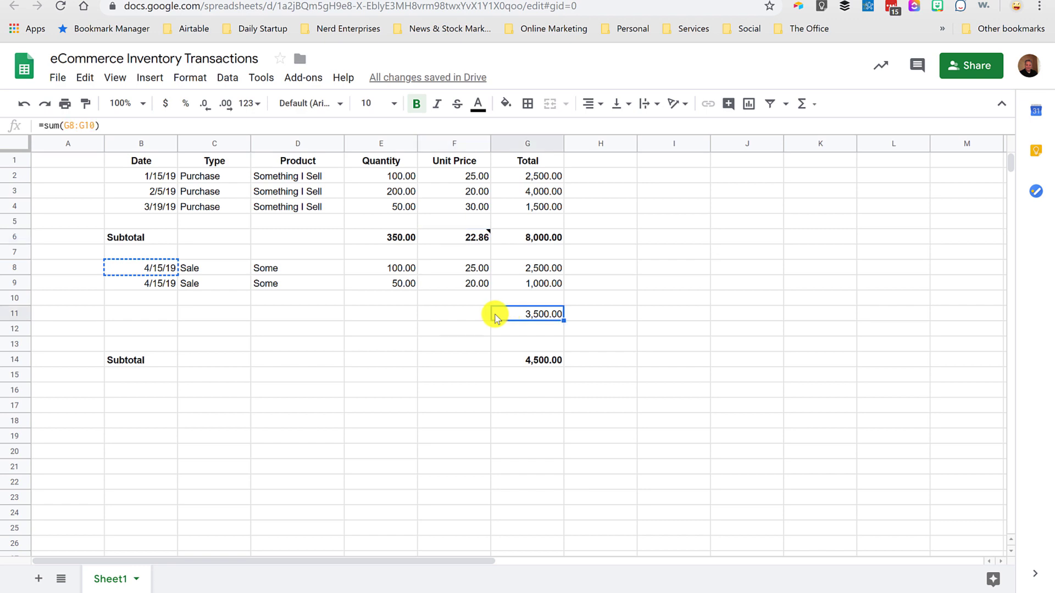
{"action": "left_click", "coordinate": [137, 2]}
{"action": "left_click", "coordinate": [676, 59]}
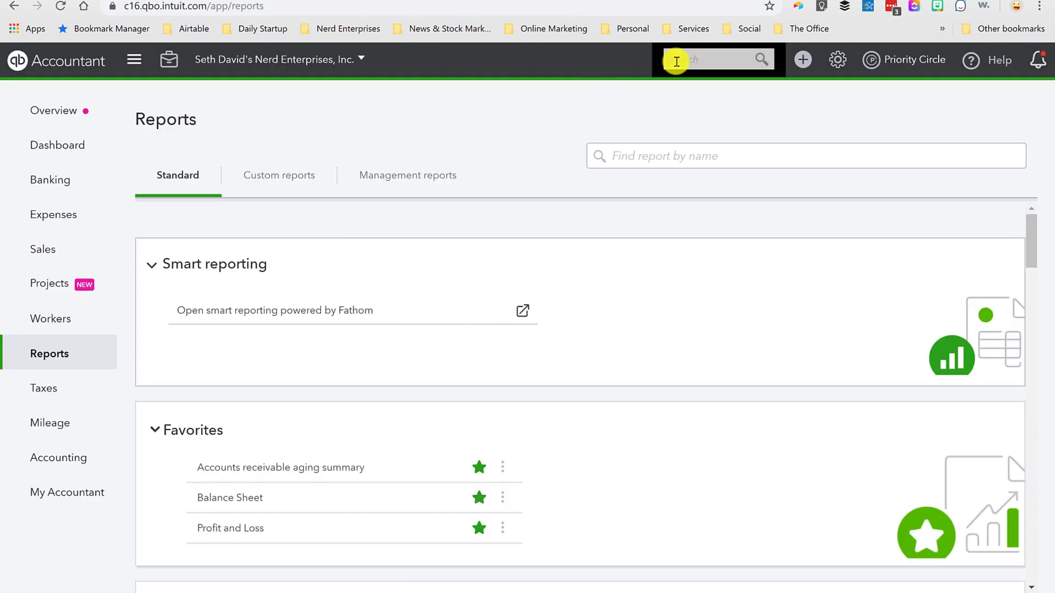
{"action": "left_click", "coordinate": [485, 119]}
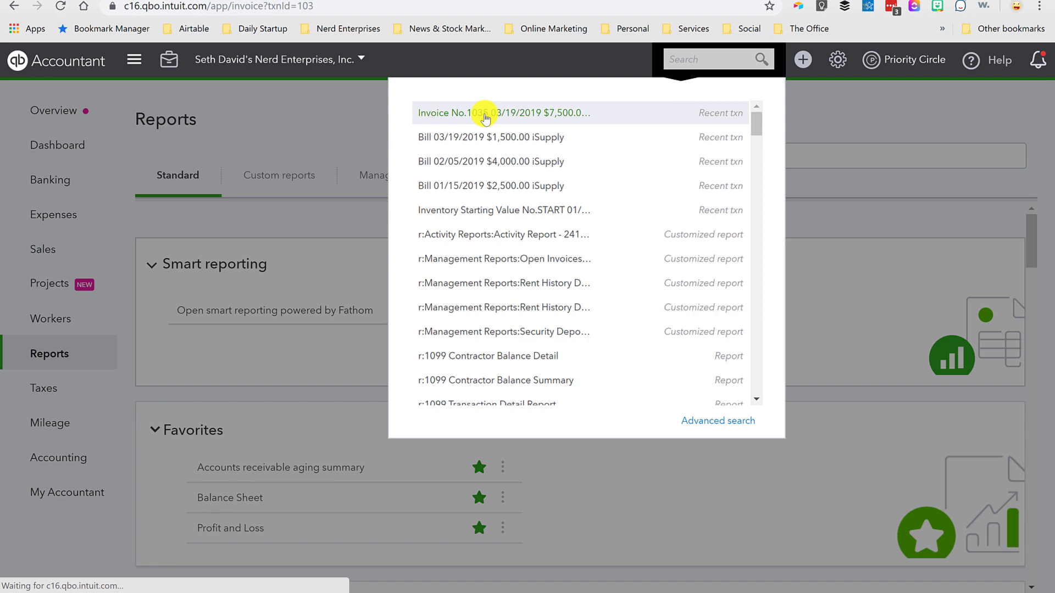
{"action": "scroll", "coordinate": [629, 261], "scroll_direction": "down", "scroll_amount": 4}
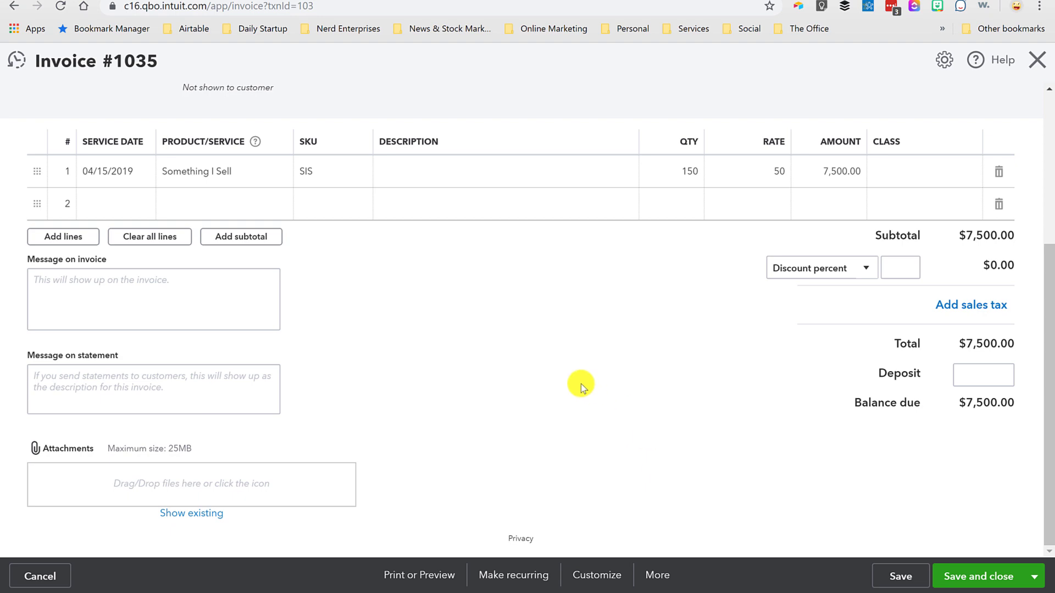
{"action": "scroll", "coordinate": [579, 381], "scroll_direction": "up", "scroll_amount": 4}
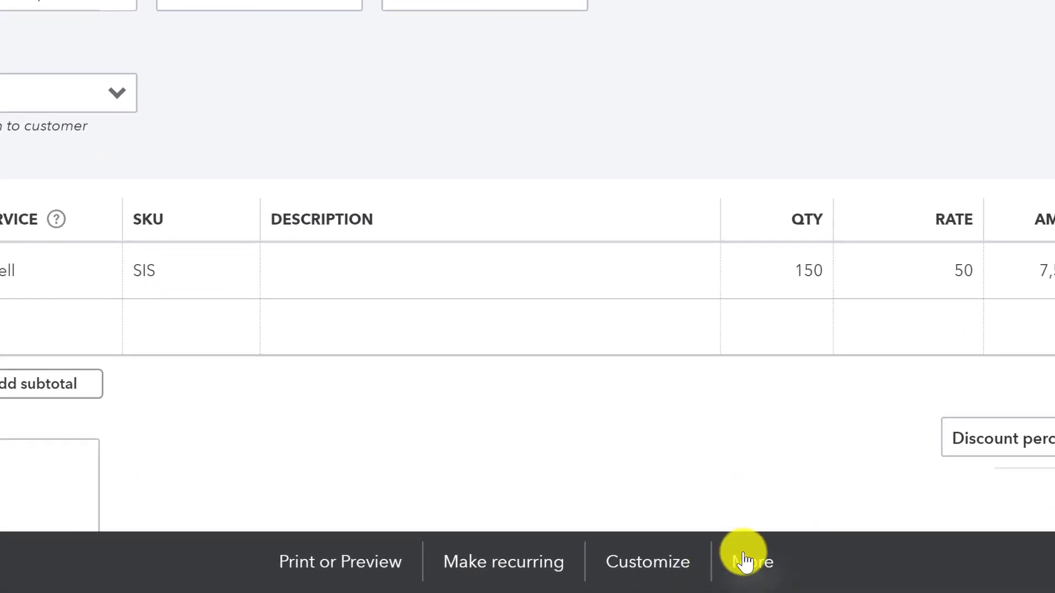
{"action": "left_click", "coordinate": [744, 558]}
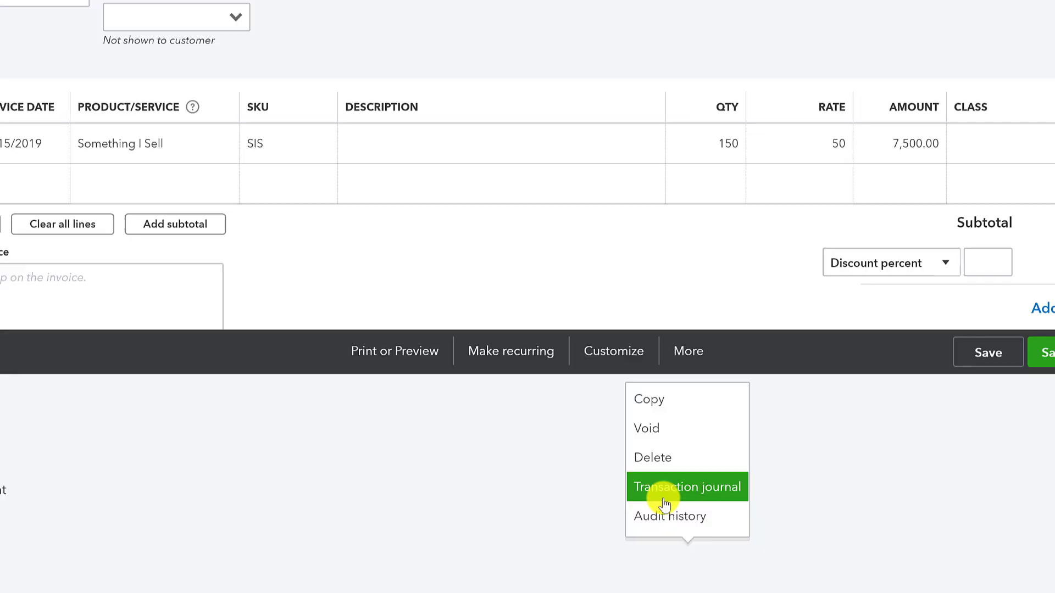
{"action": "left_click", "coordinate": [720, 436]}
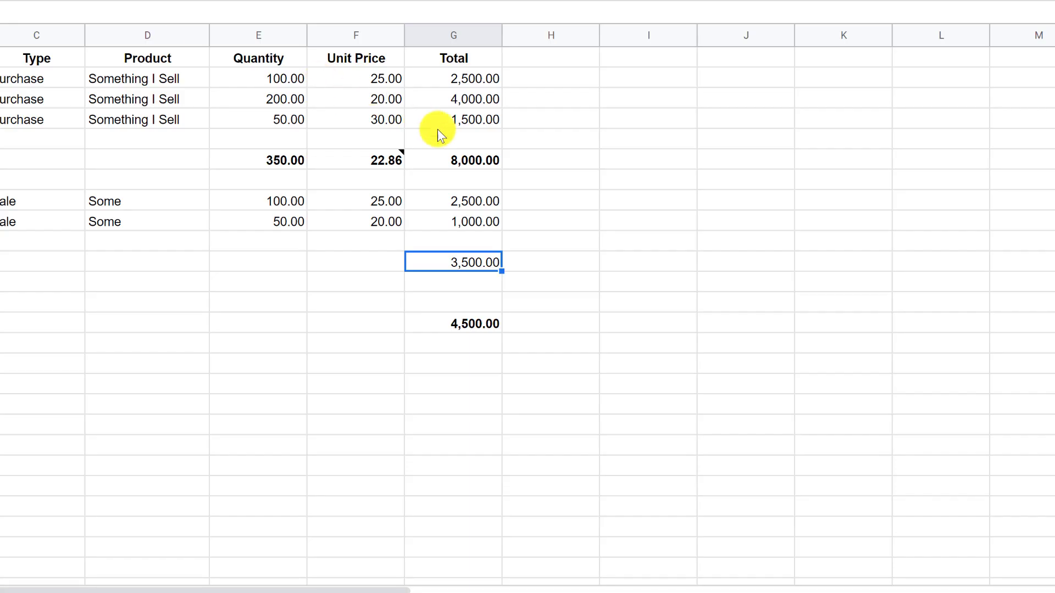
Select the 2,500.00 and 1,000.00 sale totals in G8:G9 to check their sum.
{"action": "left_click_drag", "start_coordinate": [438, 201], "coordinate": [445, 222]}
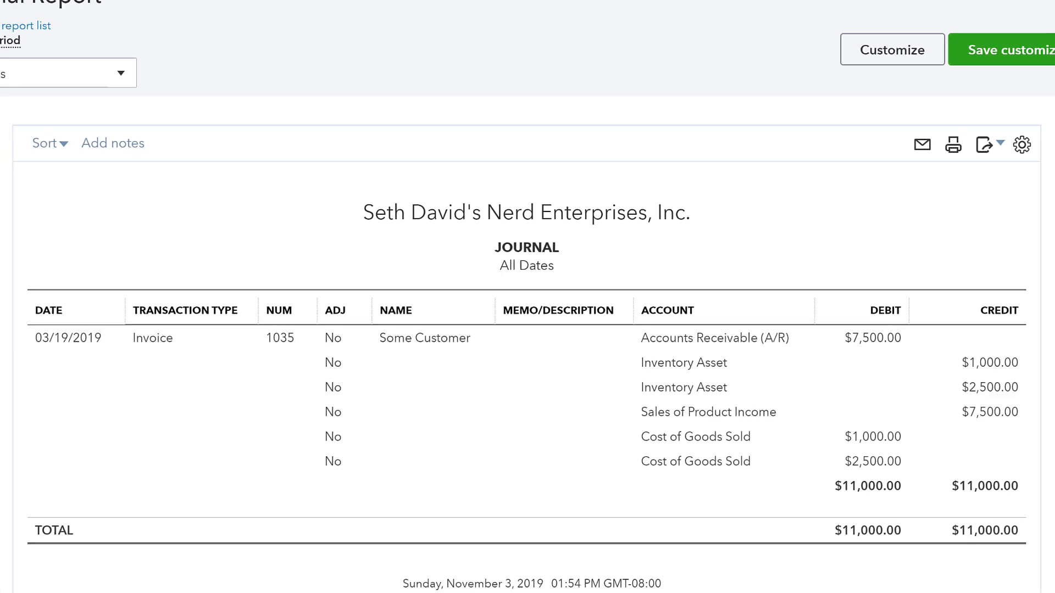
Run the Profit and Loss report for All Dates, showing 3,500.00 cost of goods sold.
{"action": "left_click", "coordinate": [19, 18]}
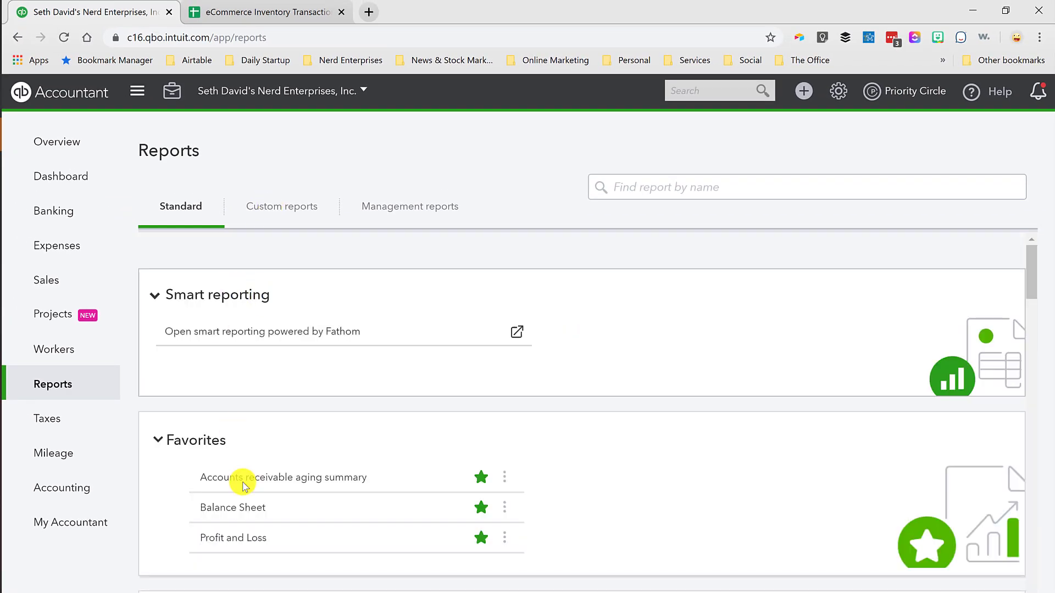
{"action": "left_click", "coordinate": [221, 543]}
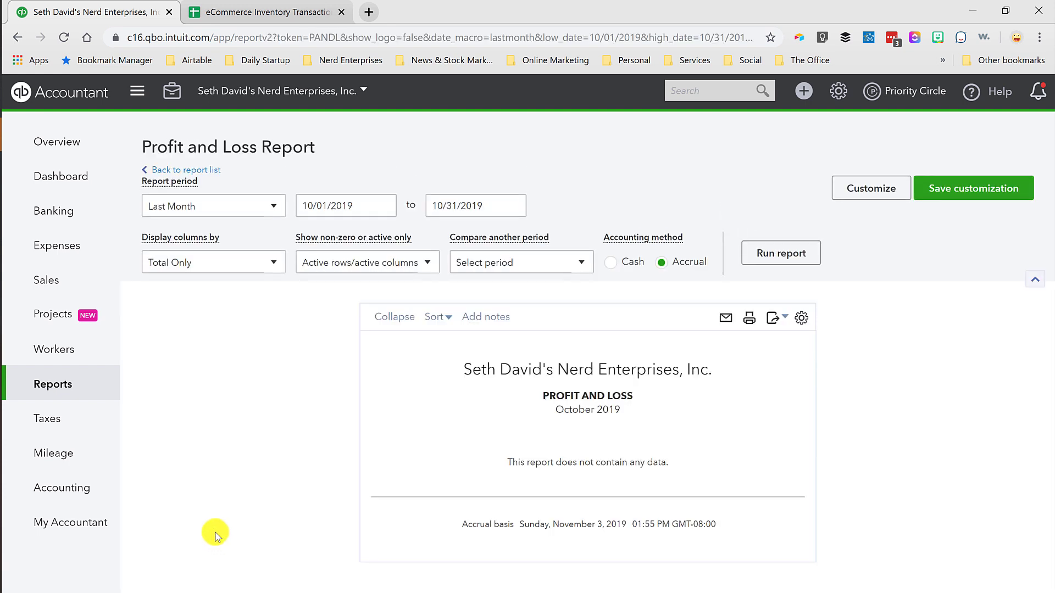
{"action": "left_click", "coordinate": [254, 206]}
{"action": "scroll", "coordinate": [247, 237], "scroll_direction": "down", "scroll_amount": 4}
{"action": "left_click", "coordinate": [246, 233]}
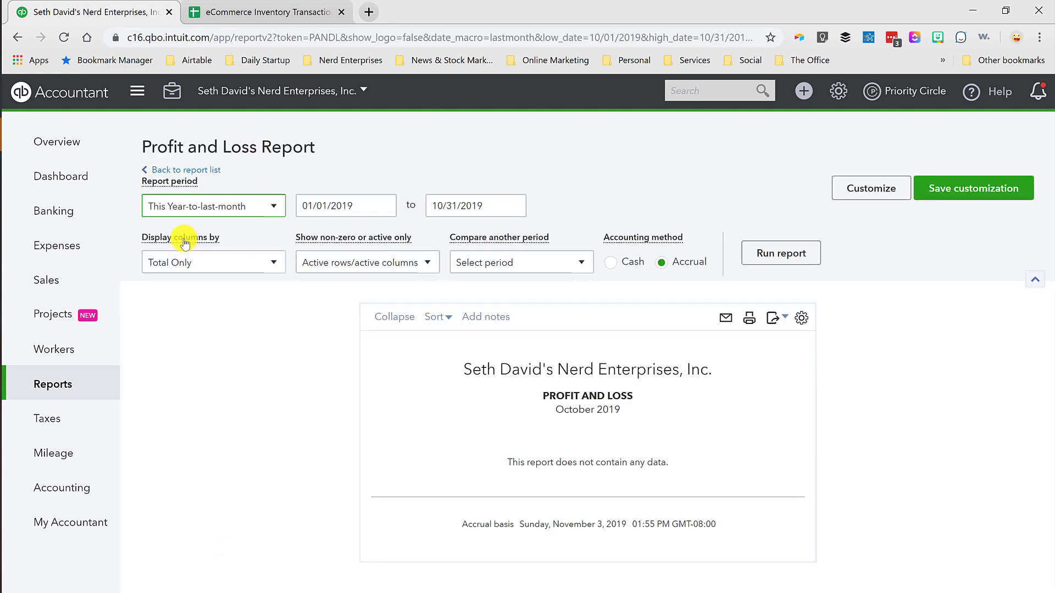
{"action": "left_click", "coordinate": [219, 206]}
{"action": "scroll", "coordinate": [220, 242], "scroll_direction": "up", "scroll_amount": 6}
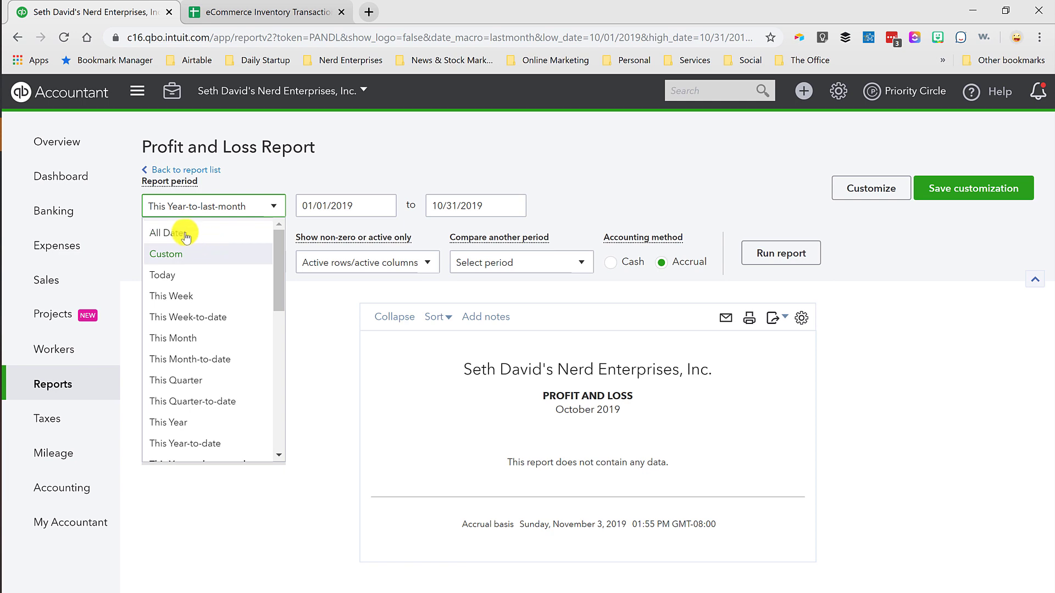
{"action": "left_click", "coordinate": [160, 231]}
{"action": "left_click", "coordinate": [785, 259]}
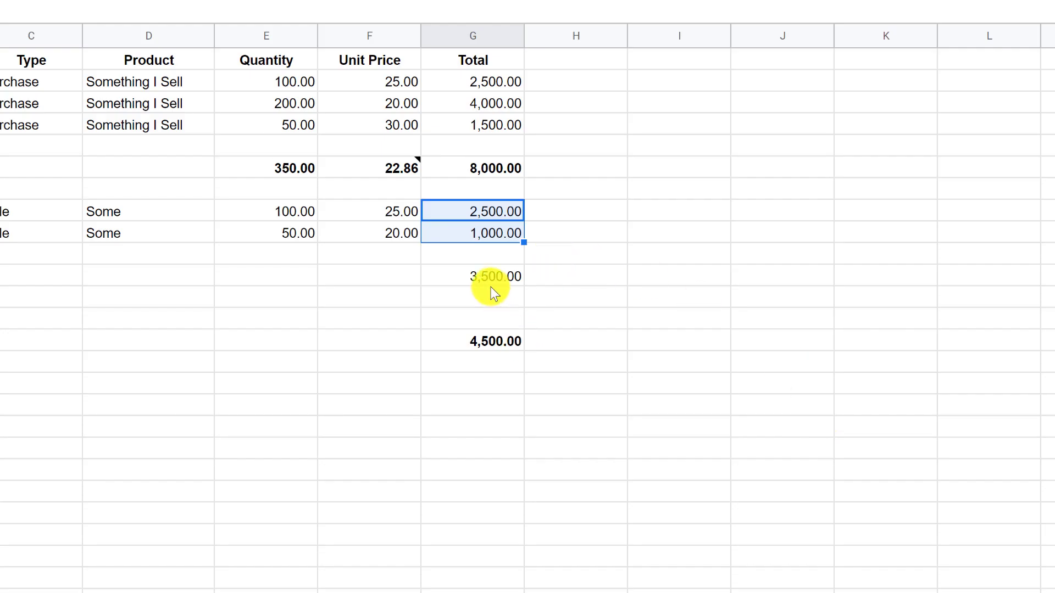
{"action": "left_click", "coordinate": [487, 276]}
Copy the Subtotal label into row 11 and rename the row 14 label to COGS Remaining.
{"action": "left_click", "coordinate": [85, 405]}
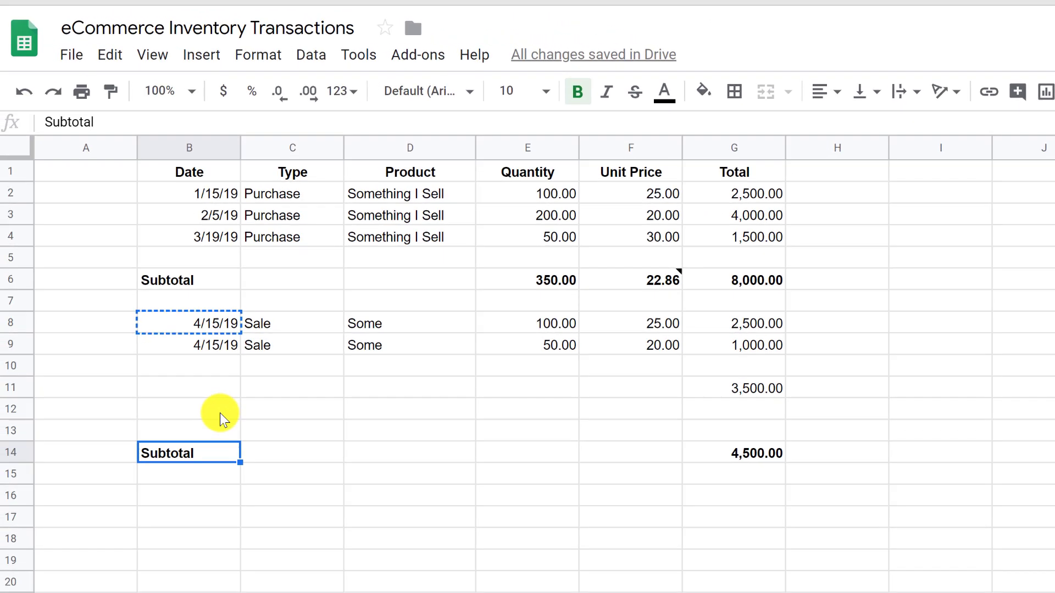
{"action": "key", "text": "ctrl+c"}
{"action": "left_click", "coordinate": [215, 395]}
{"action": "key", "text": "ctrl+v"}
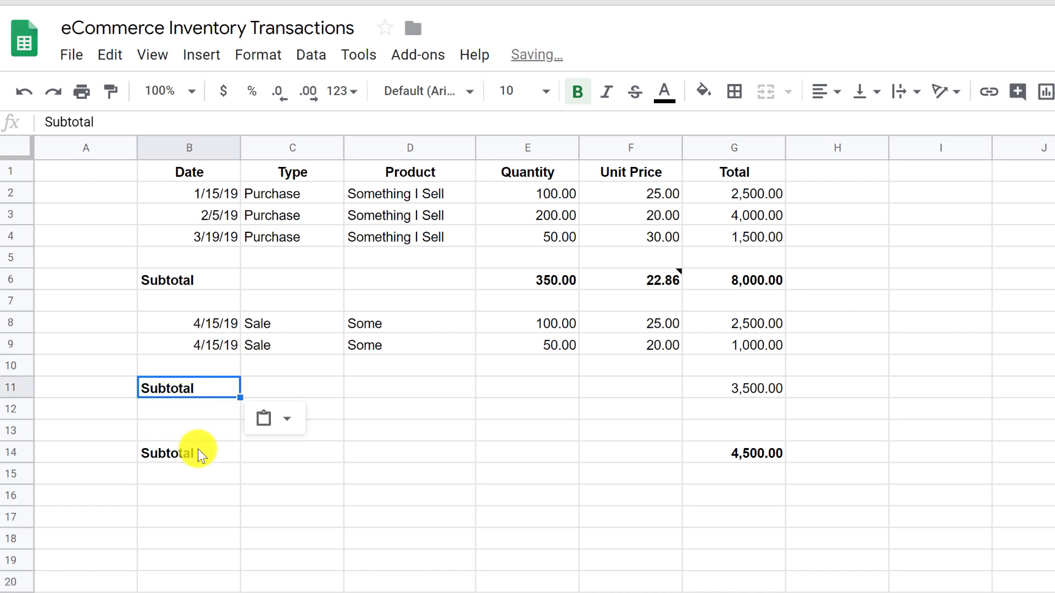
{"action": "left_click", "coordinate": [736, 388]}
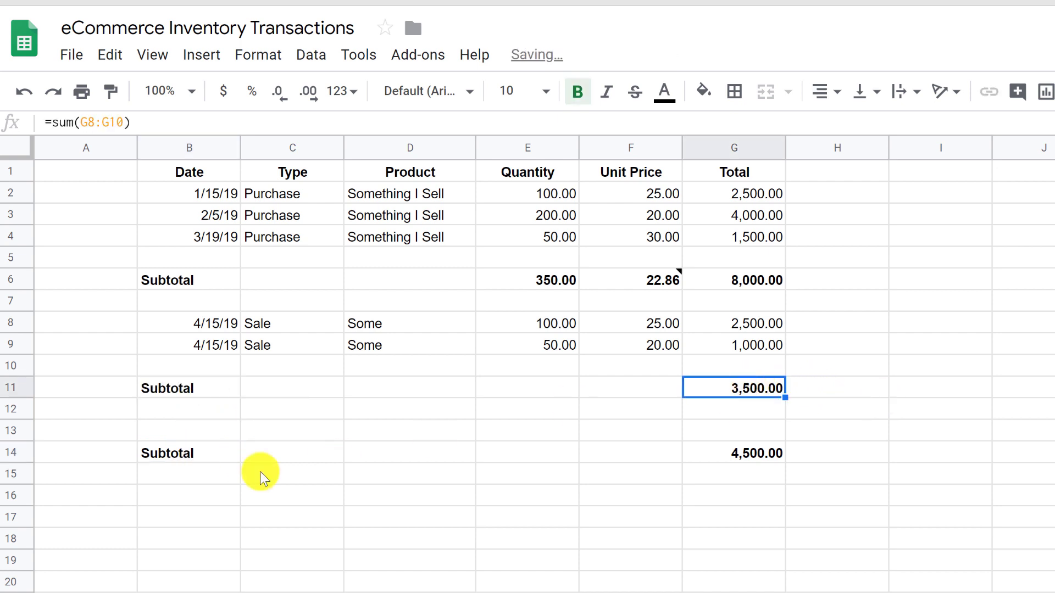
{"action": "left_click", "coordinate": [192, 459]}
{"action": "type", "text": "COGS "}
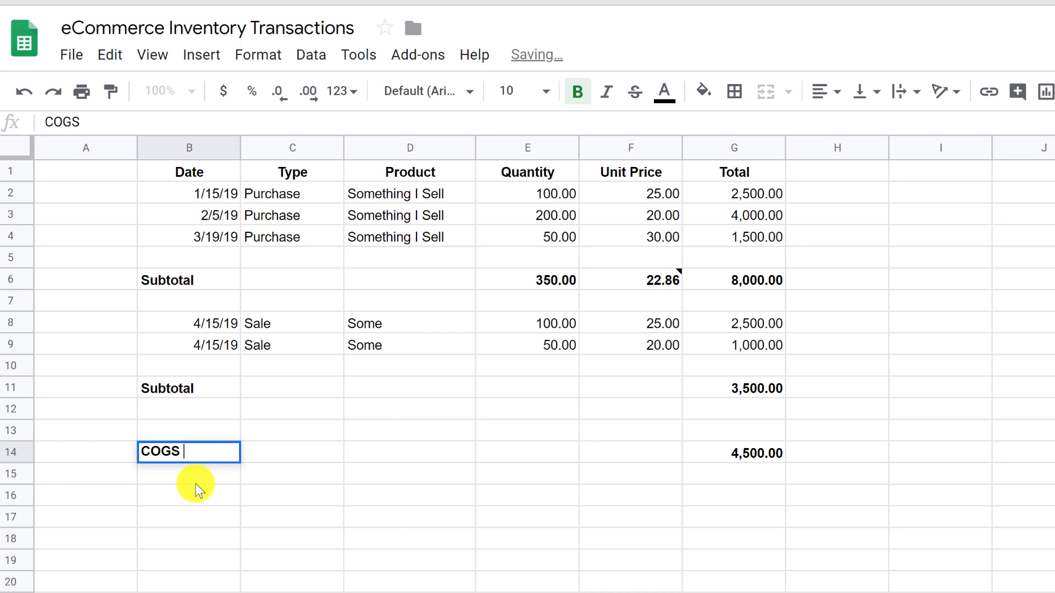
{"action": "type", "text": "Remain"}
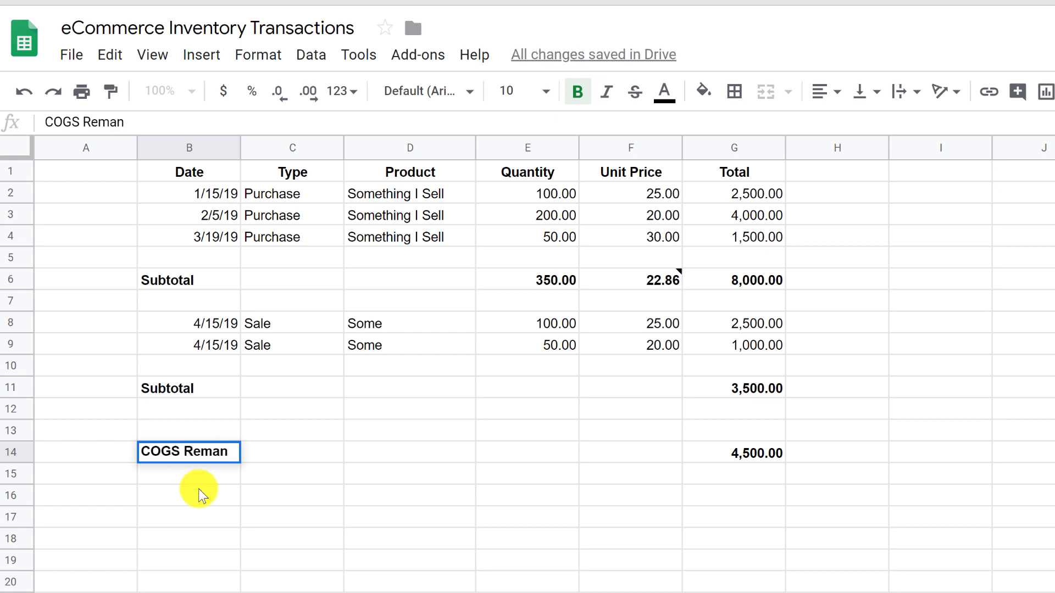
{"action": "key", "text": "BackSpace"}
{"action": "type", "text": "ining"}
{"action": "key", "text": "Return"}
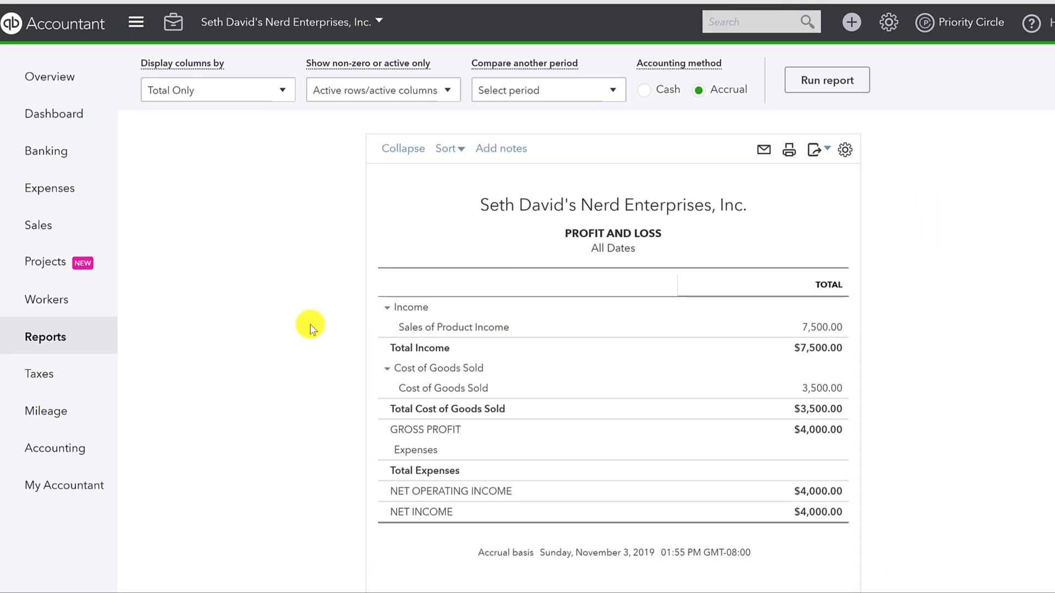
Open the Balance Sheet and compare its inventory with the sheet's G6, G11 and G14 formulas.
{"action": "left_click", "coordinate": [61, 325]}
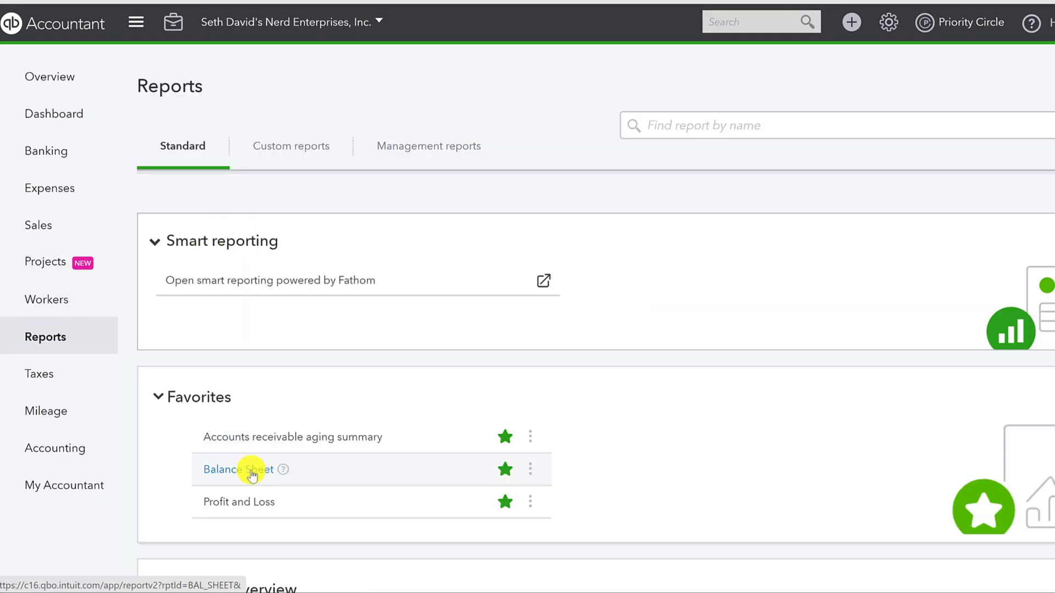
{"action": "left_click", "coordinate": [242, 470]}
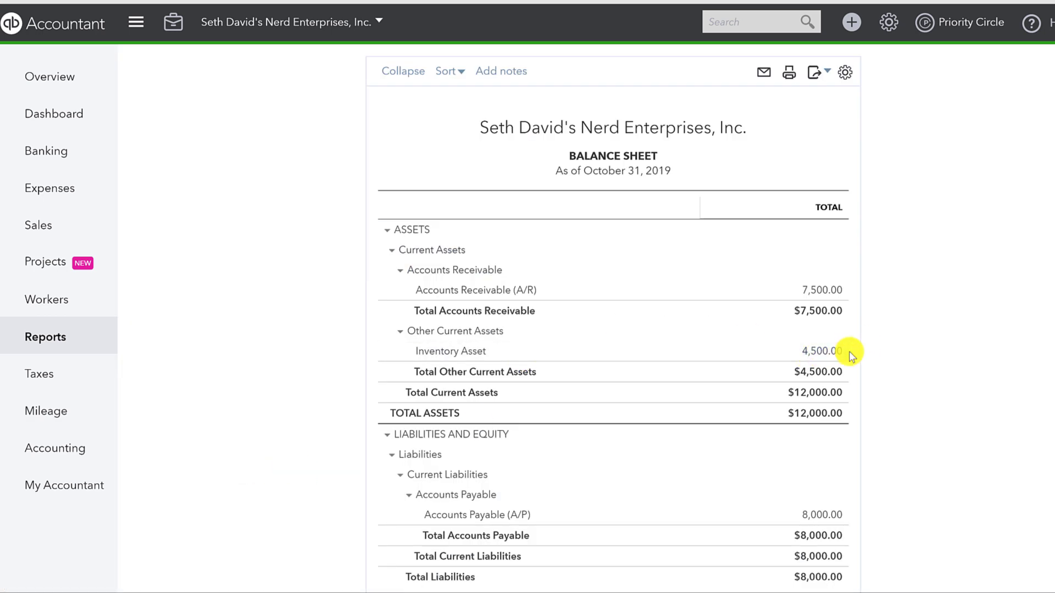
{"action": "key", "text": "alt+Tab"}
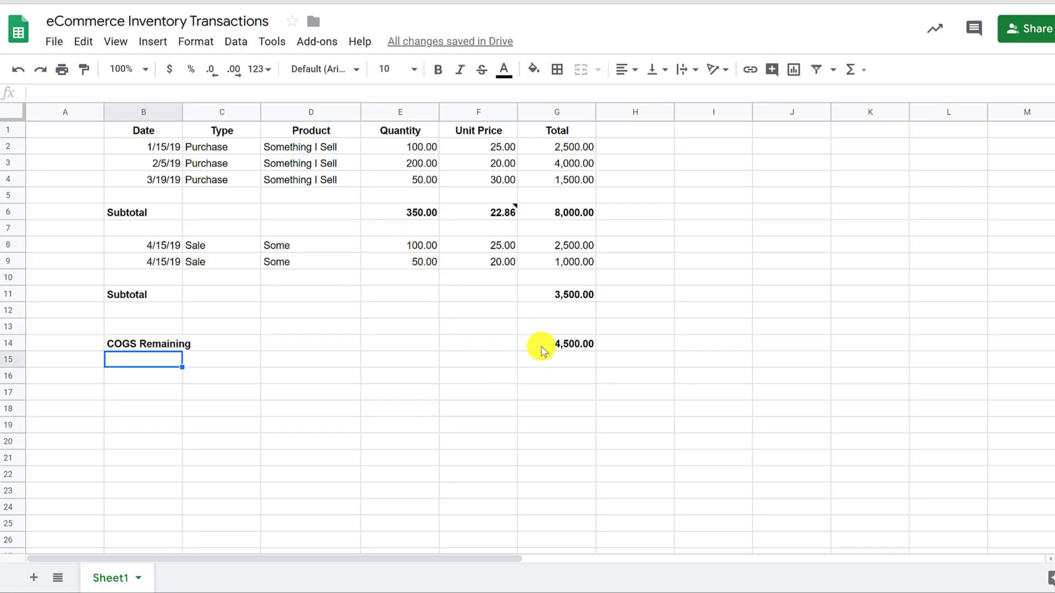
{"action": "left_click", "coordinate": [541, 345]}
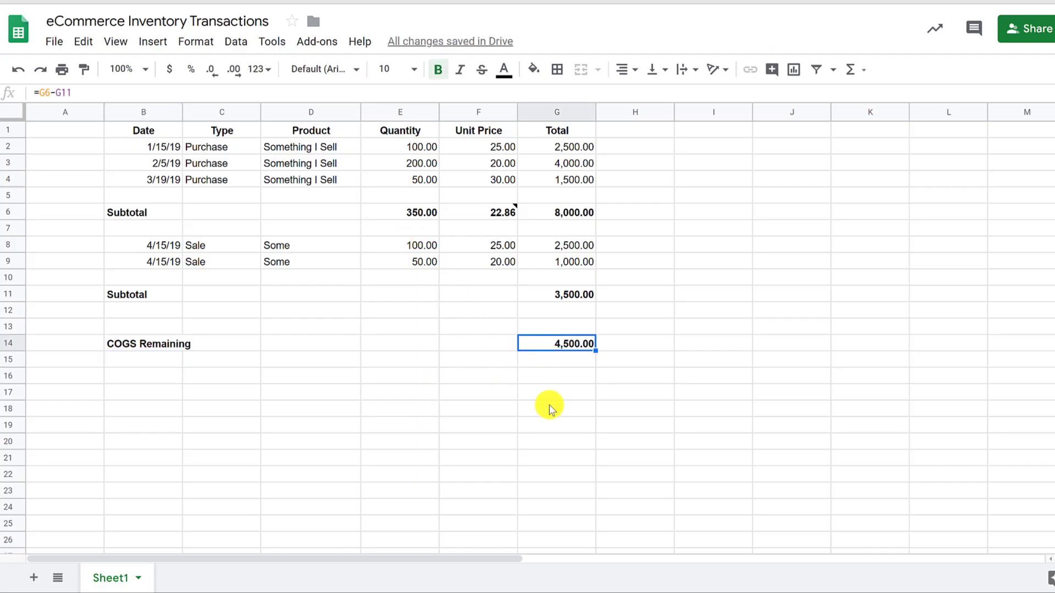
{"action": "left_click", "coordinate": [558, 214]}
{"action": "left_click", "coordinate": [574, 299]}
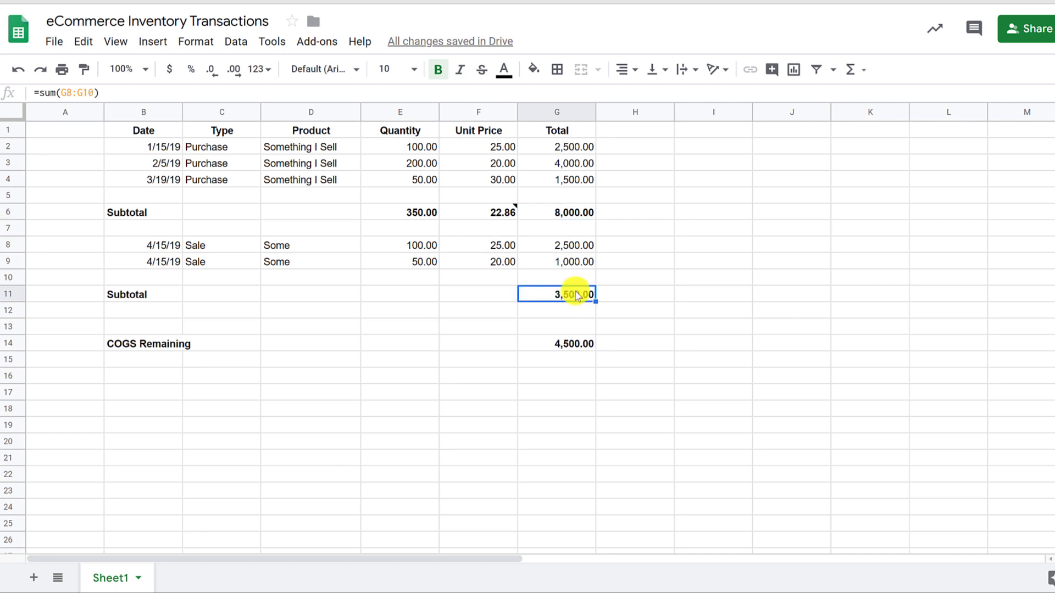
{"action": "left_click", "coordinate": [569, 346]}
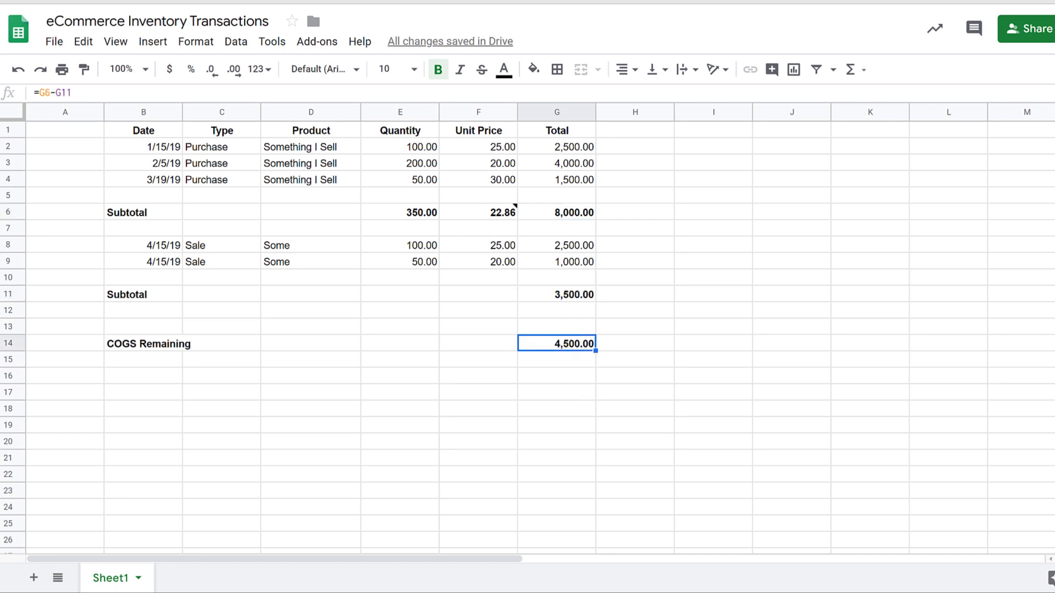
{"action": "left_click", "coordinate": [96, 1]}
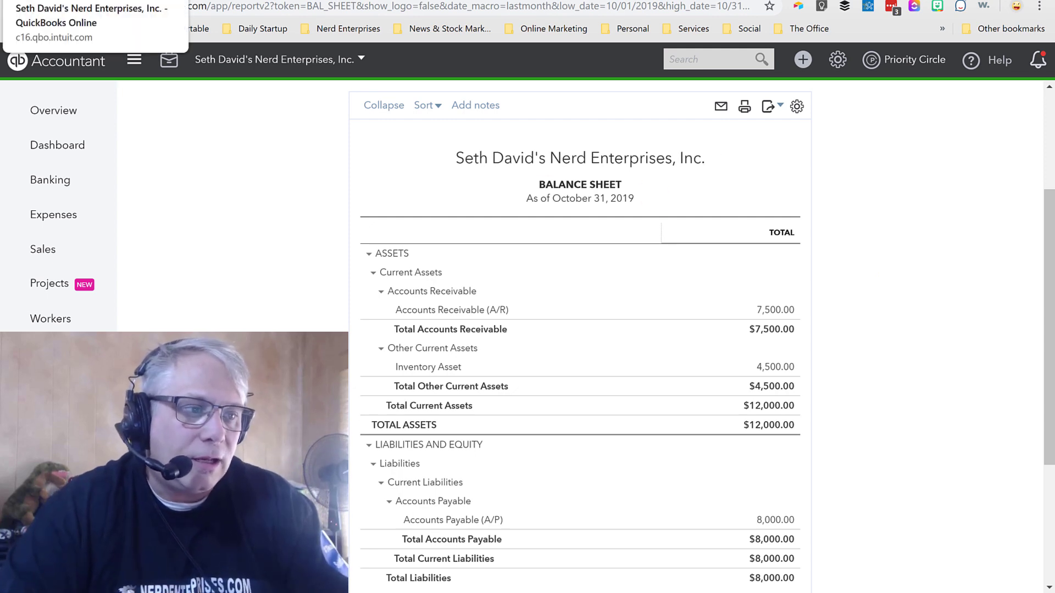
After checking the sheet's 4,500.00 remaining, find 'inven' and run Inventory Valuation Detail for All Dates.
{"action": "left_click", "coordinate": [230, 0]}
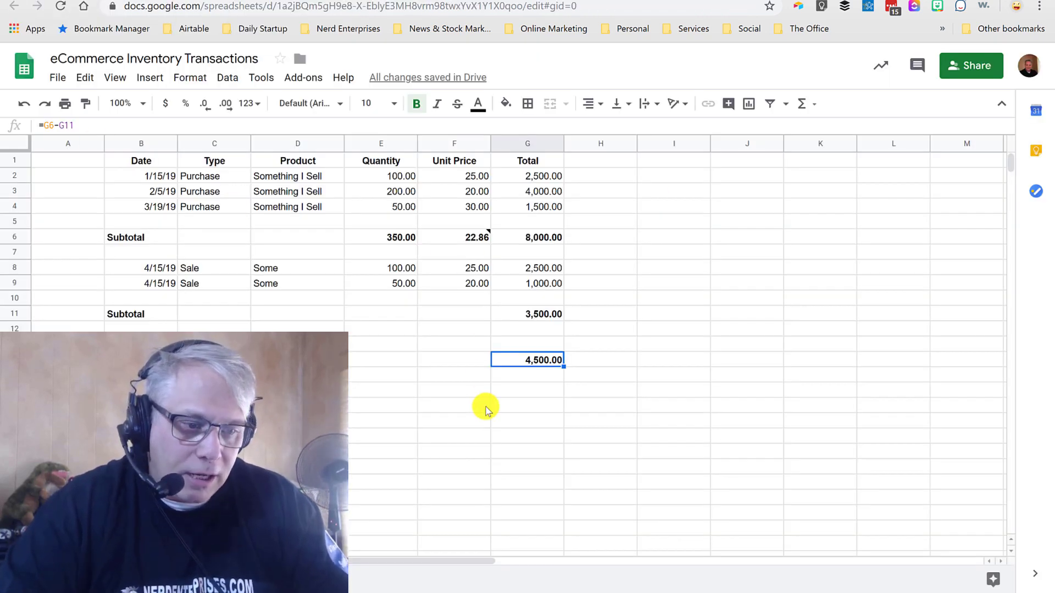
{"action": "left_click", "coordinate": [517, 409]}
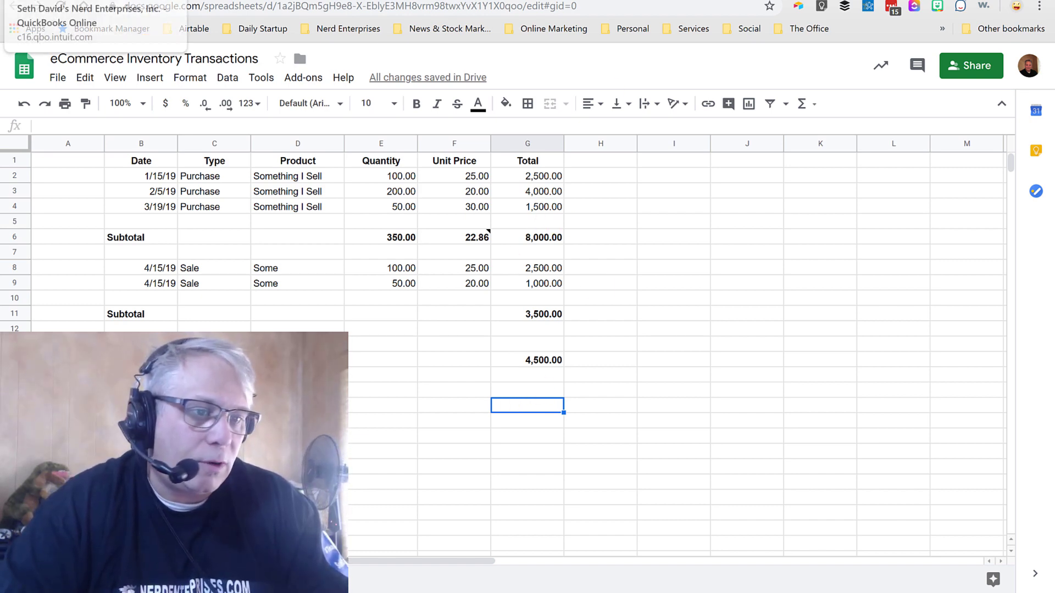
{"action": "left_click", "coordinate": [55, 0]}
{"action": "left_click", "coordinate": [50, 353]}
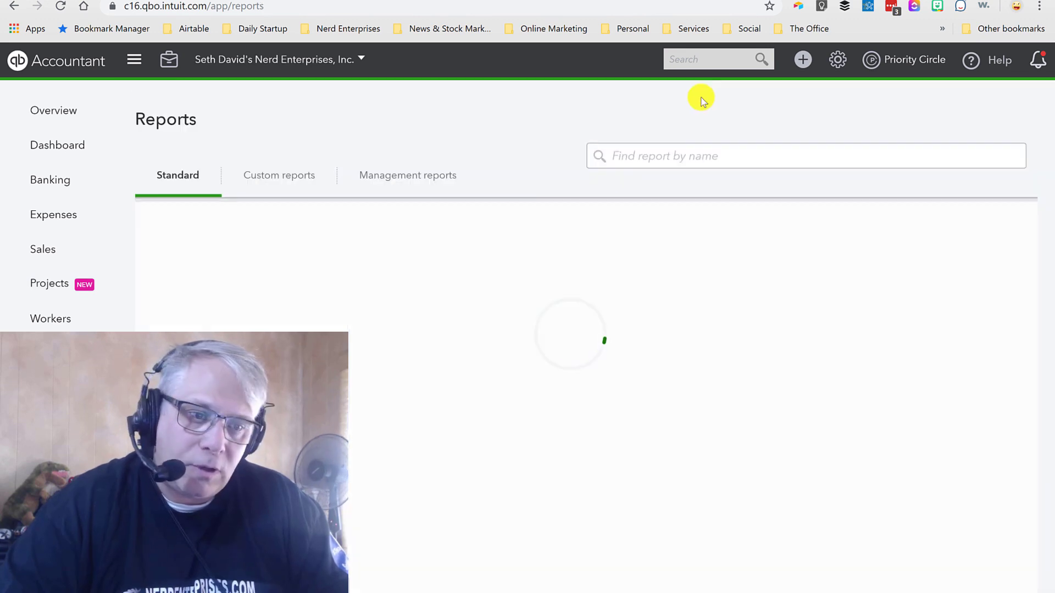
{"action": "left_click", "coordinate": [636, 157]}
{"action": "type", "text": "inven"}
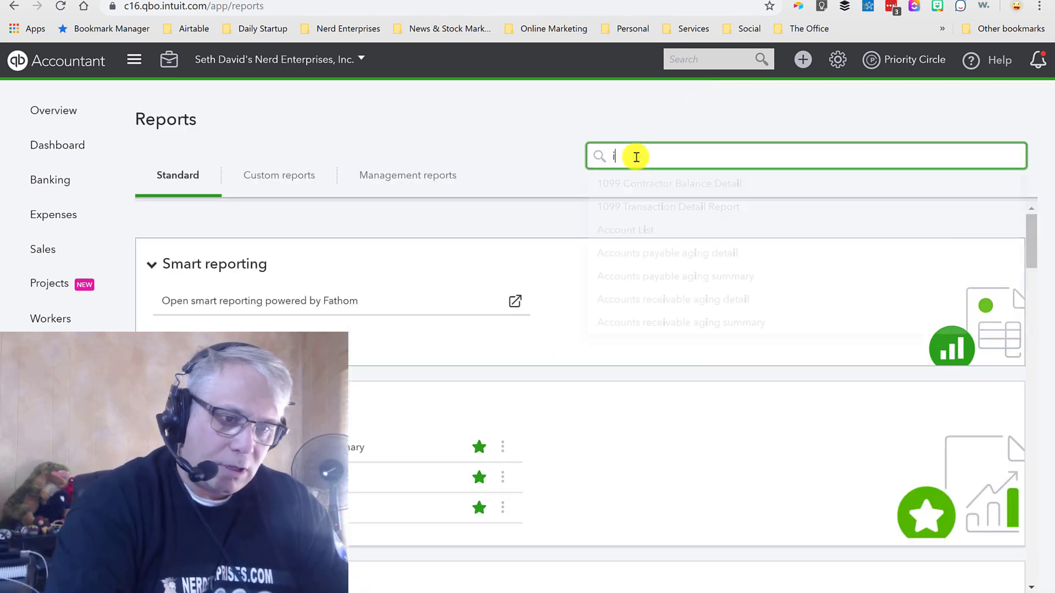
{"action": "left_click", "coordinate": [641, 182]}
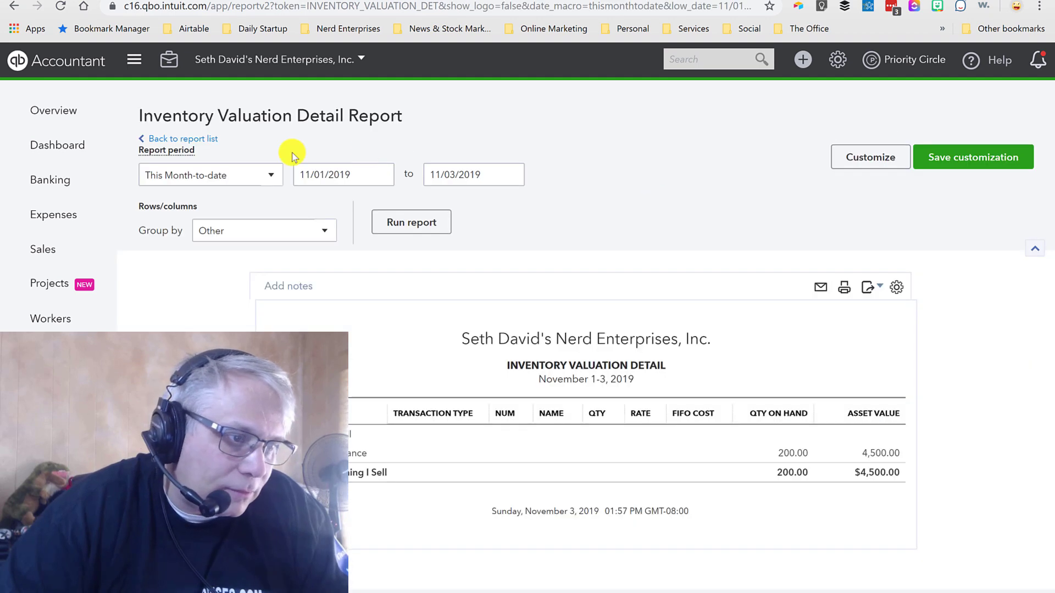
{"action": "left_click", "coordinate": [207, 175]}
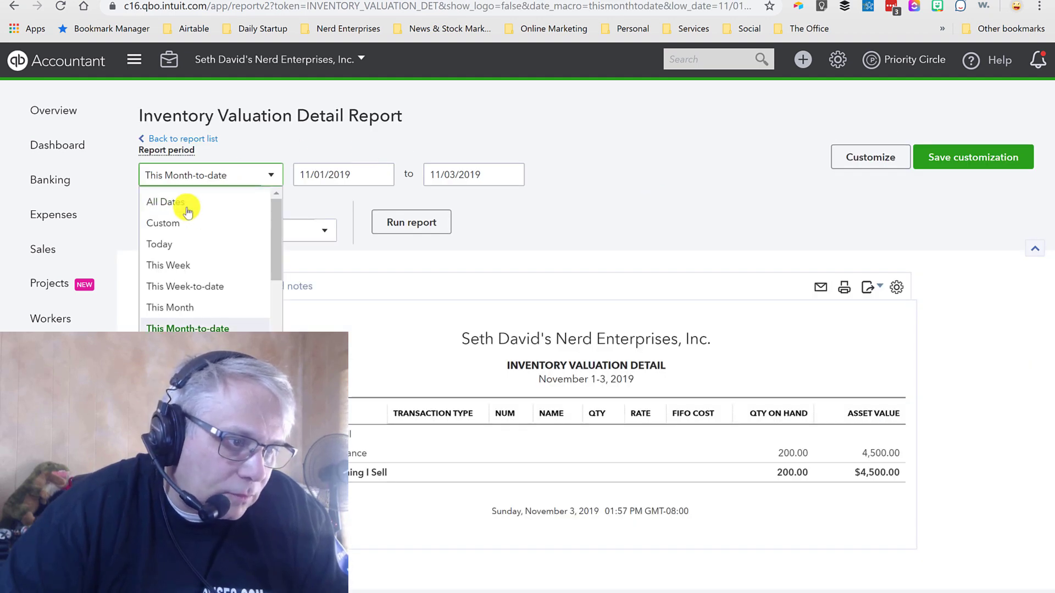
{"action": "left_click", "coordinate": [184, 203]}
{"action": "left_click", "coordinate": [404, 222]}
{"action": "scroll", "coordinate": [405, 219], "scroll_direction": "down", "scroll_amount": 2}
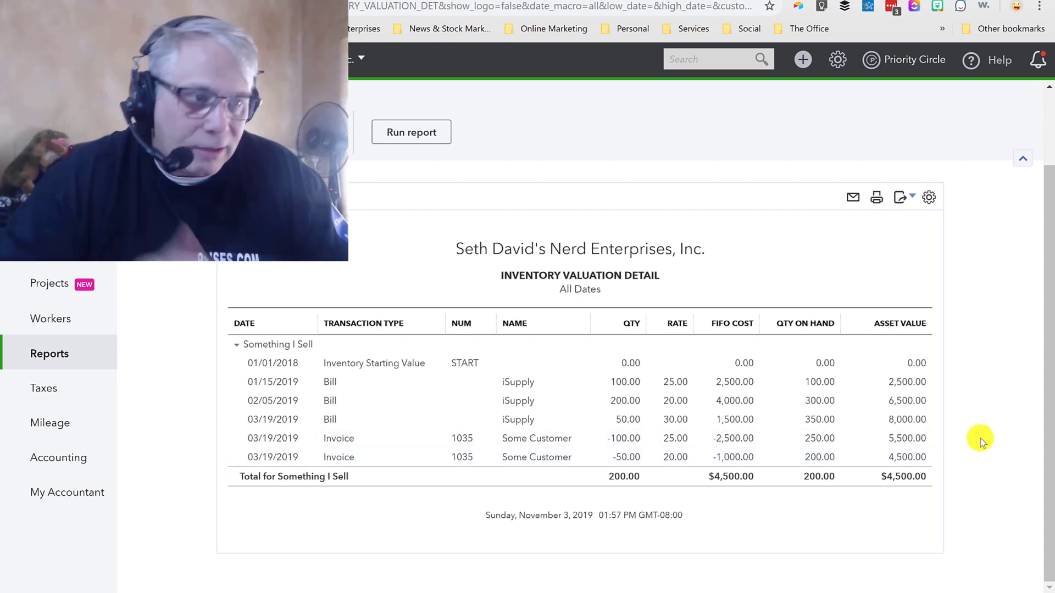
{"action": "left_click", "coordinate": [307, 1]}
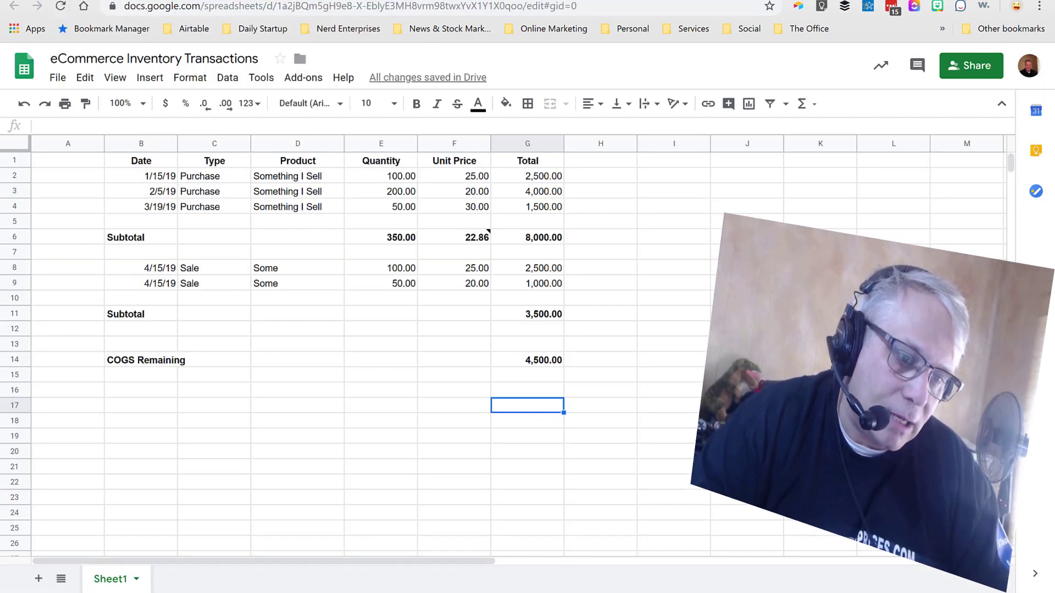
{"action": "left_click", "coordinate": [607, 273]}
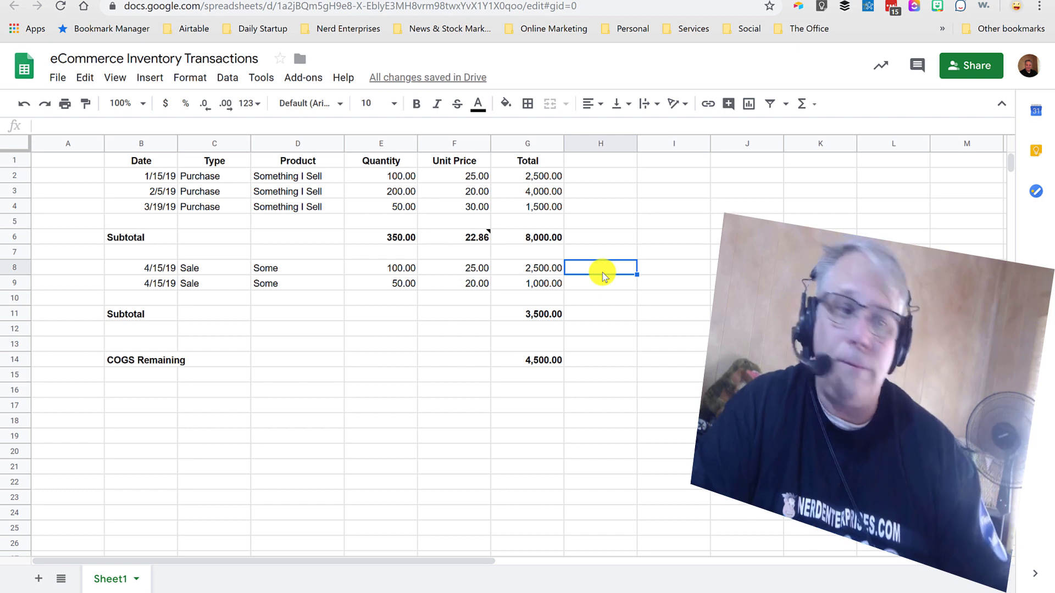
{"action": "key", "text": "ctrl+shift+Tab"}
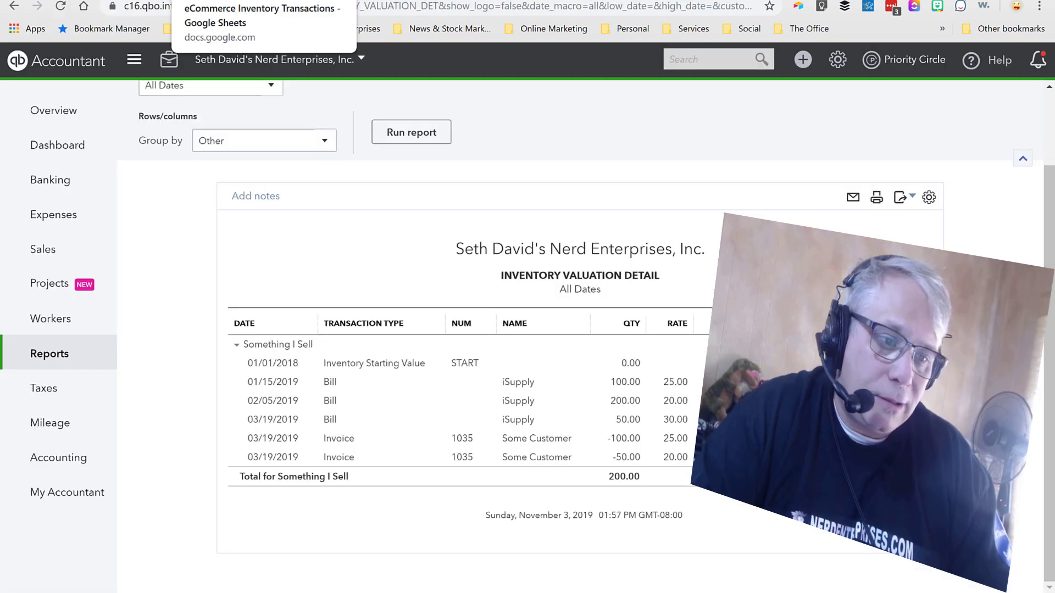
{"action": "scroll", "coordinate": [173, 308], "scroll_direction": "up", "scroll_amount": 2}
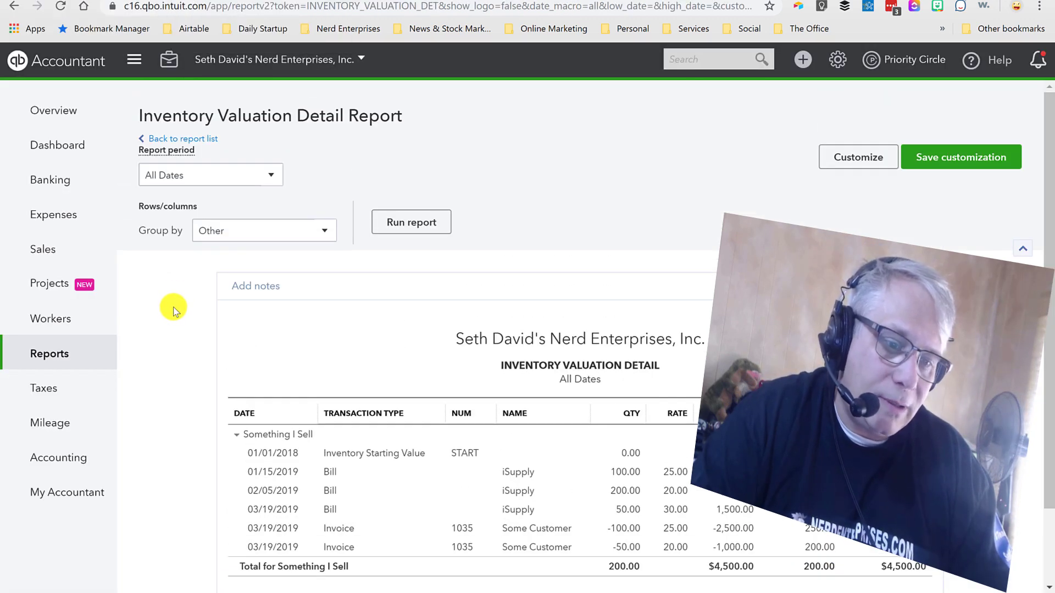